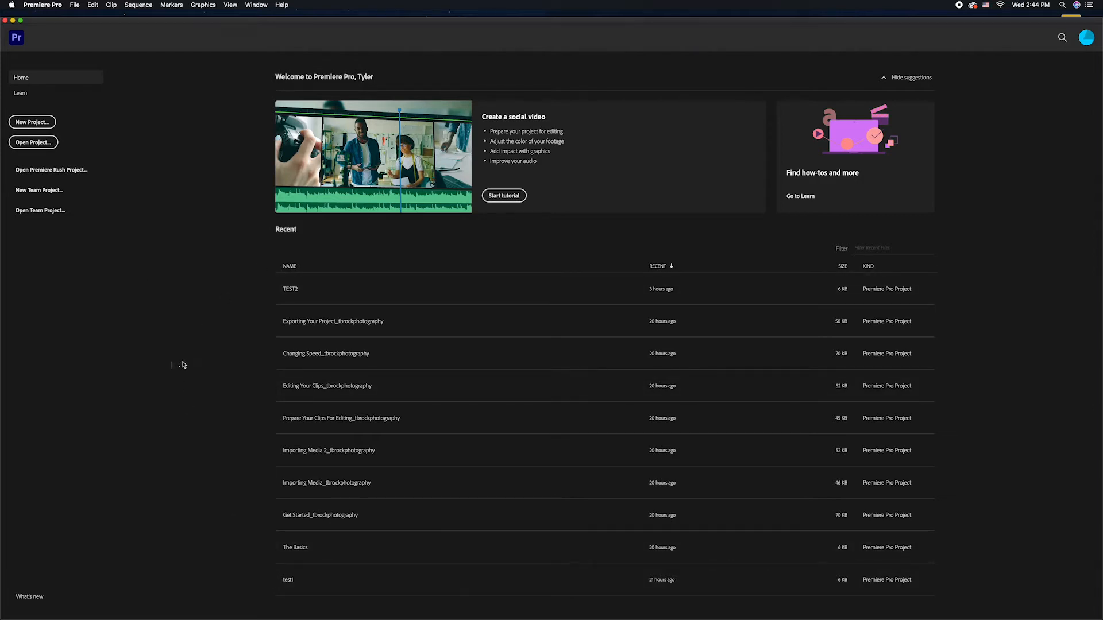
Create a new project named Tutorial1 with the Desktop as its save location
click(37, 125)
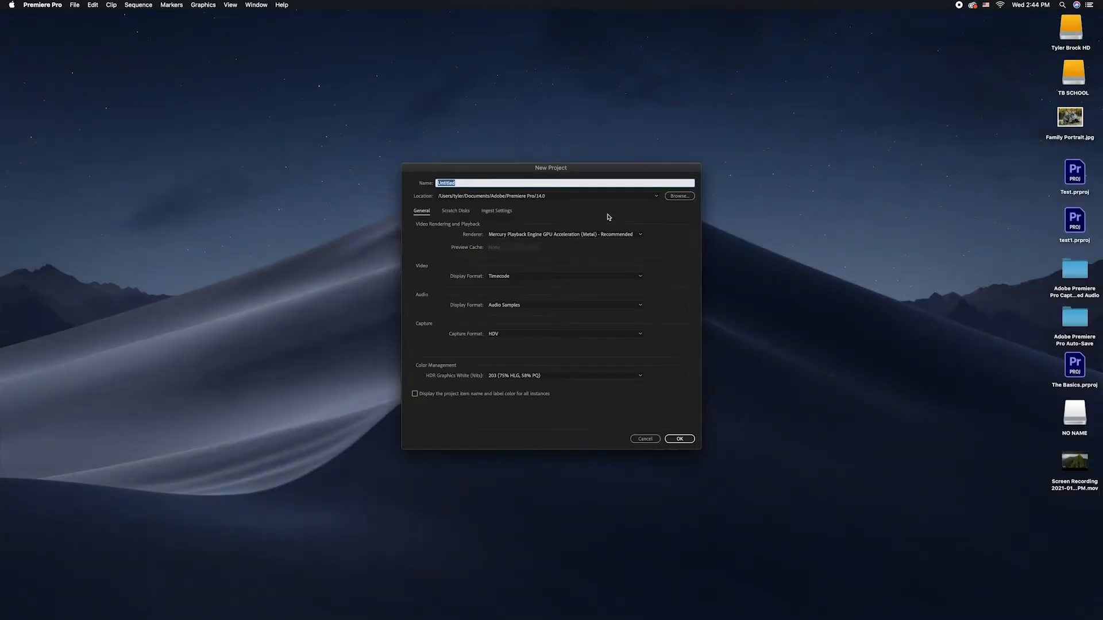
text(Ti)
click(657, 196)
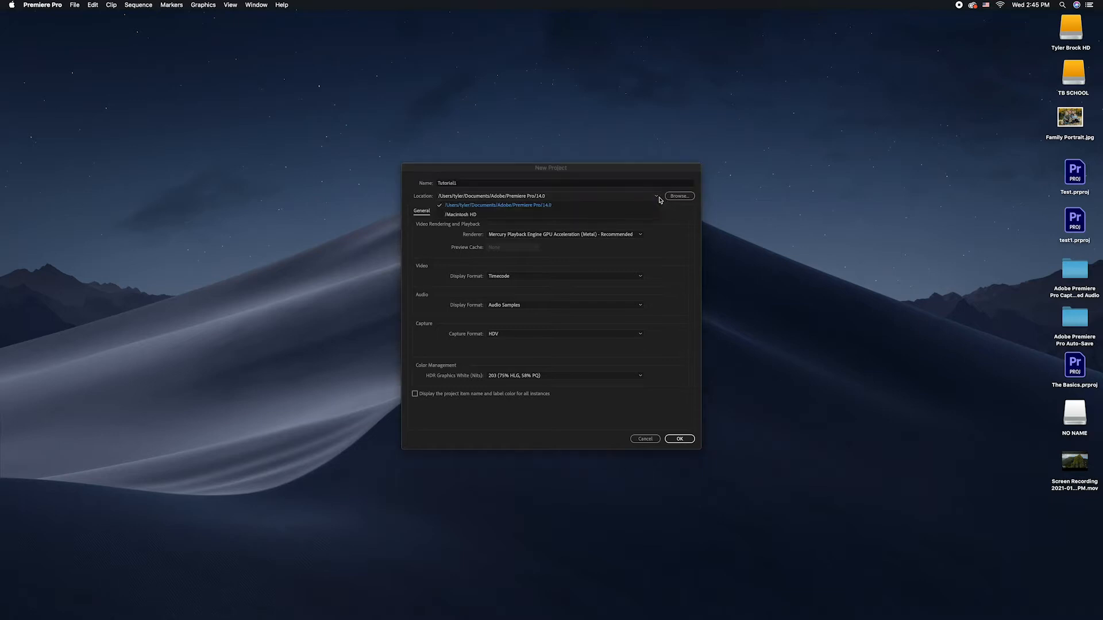
click(679, 198)
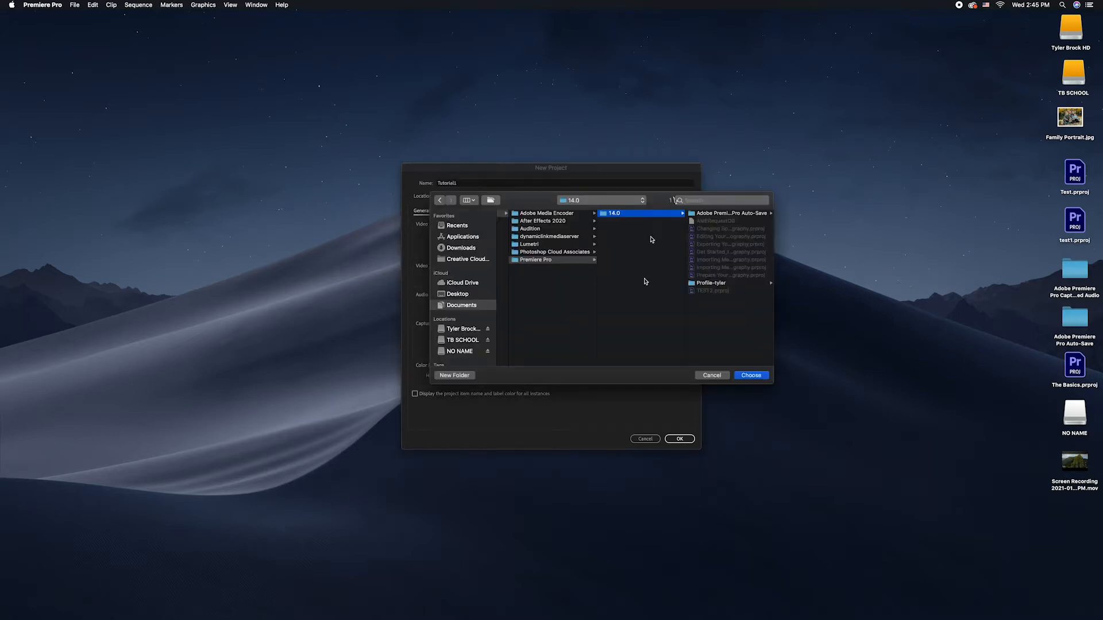
click(446, 294)
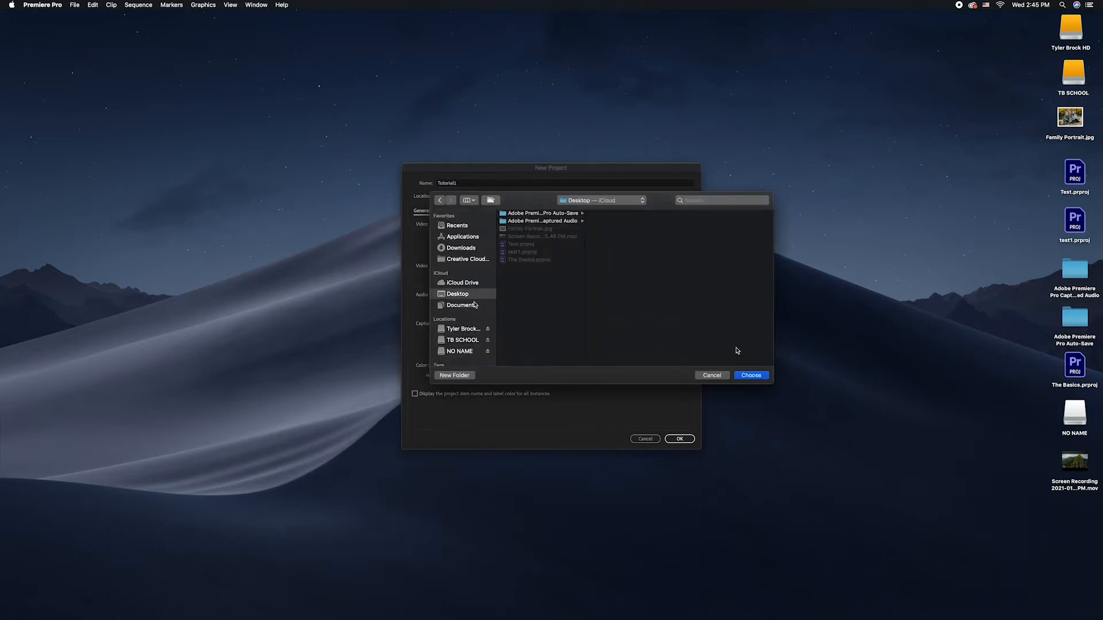
click(751, 375)
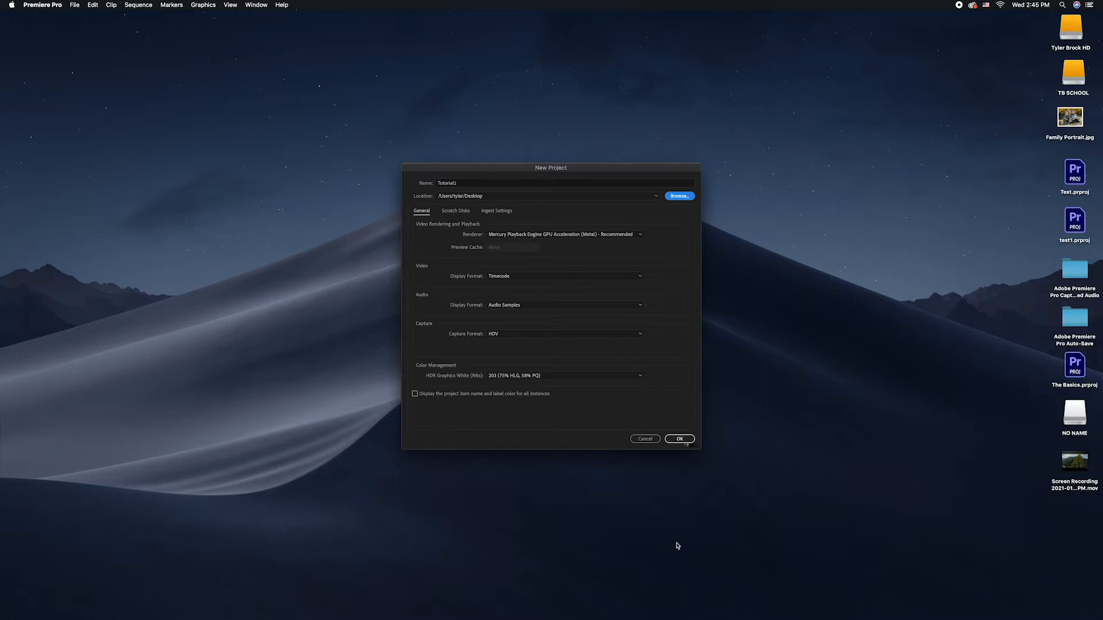
click(676, 440)
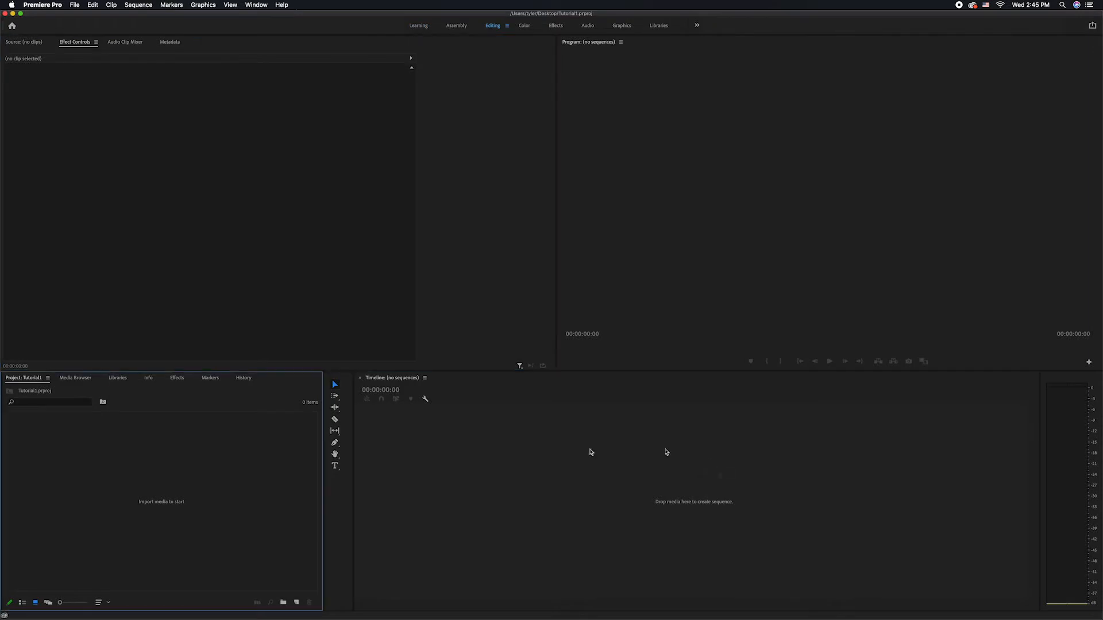
click(510, 274)
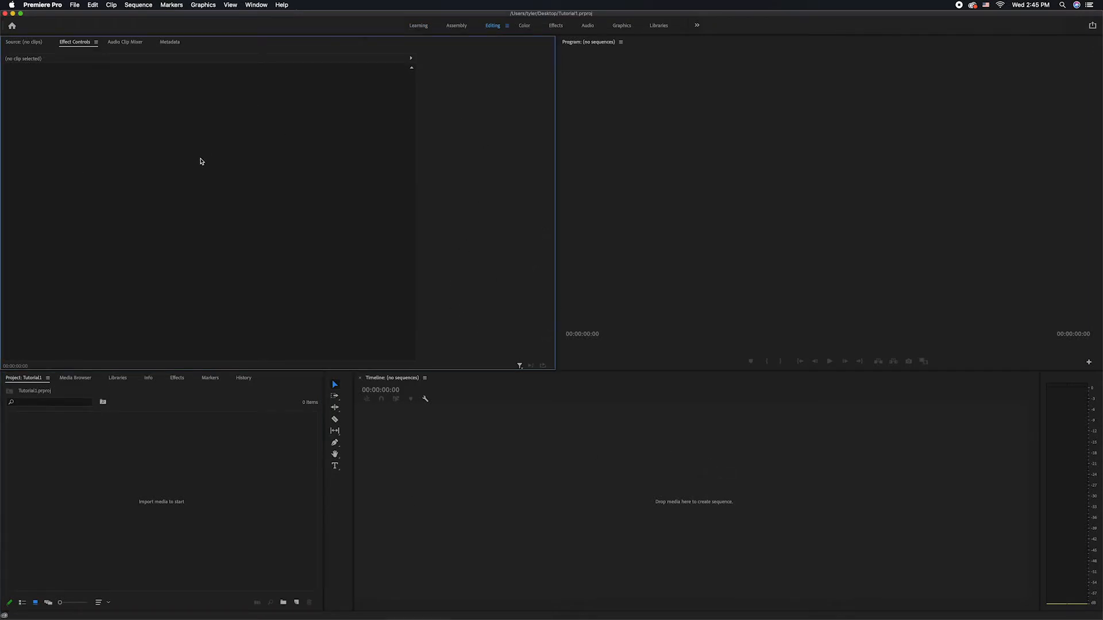
click(809, 235)
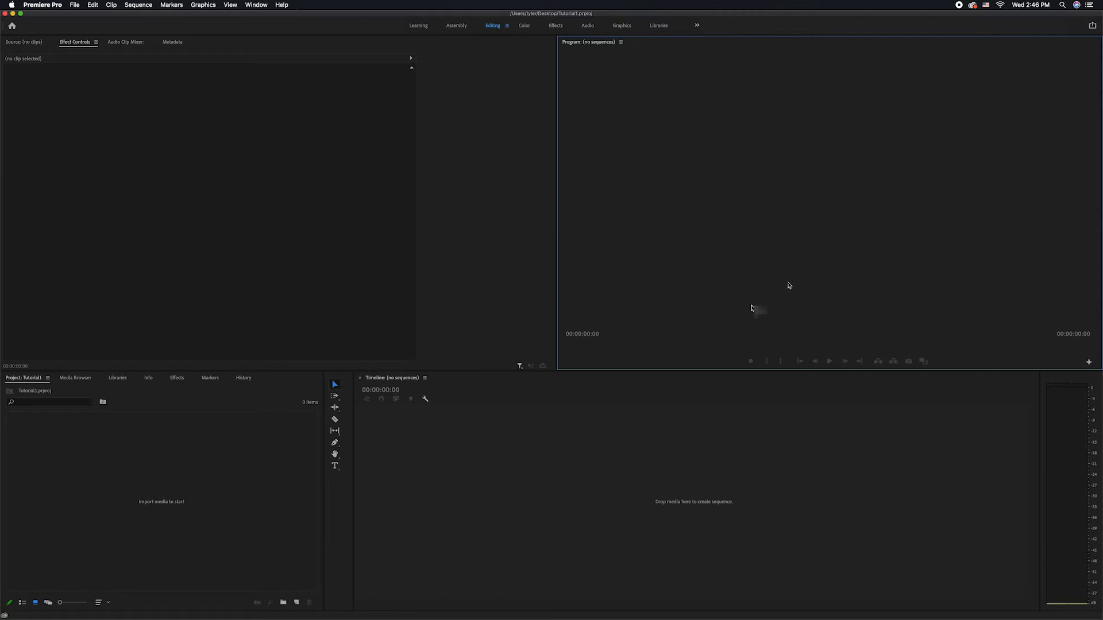
click(274, 409)
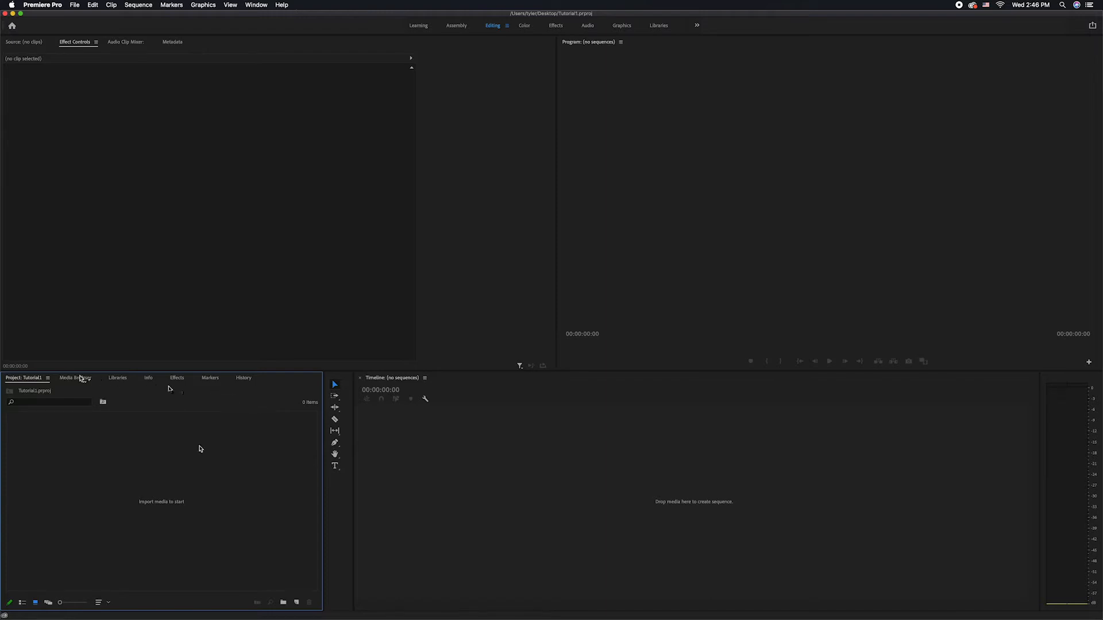
click(539, 502)
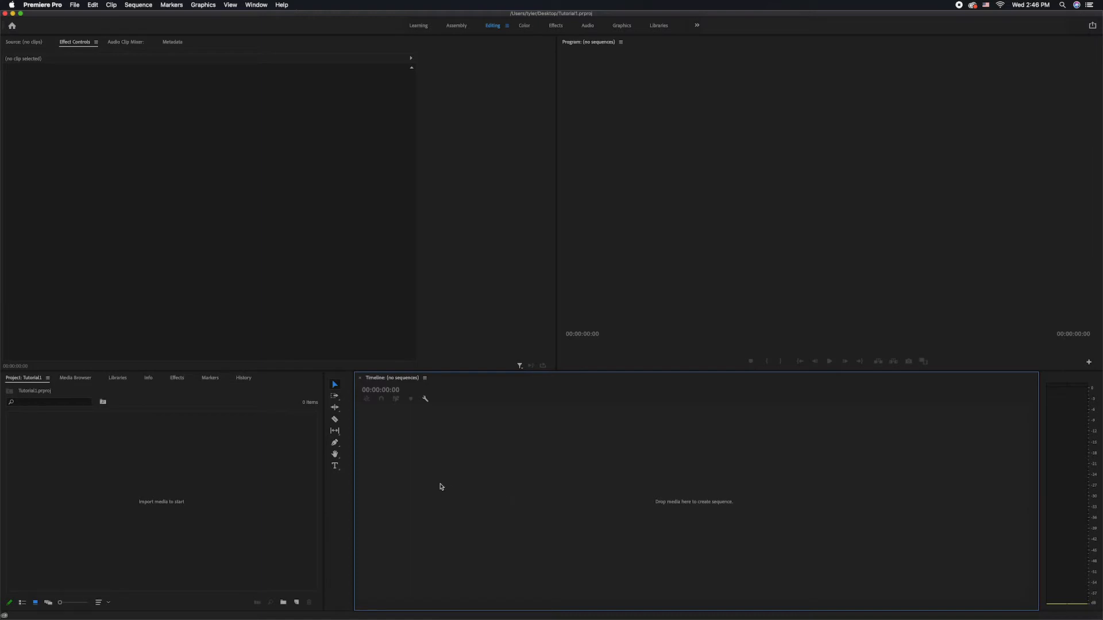
Start a media import and browse the external hard drive to the RAW folder inside FOX 8 WGHP 2017-2018
double_click(174, 486)
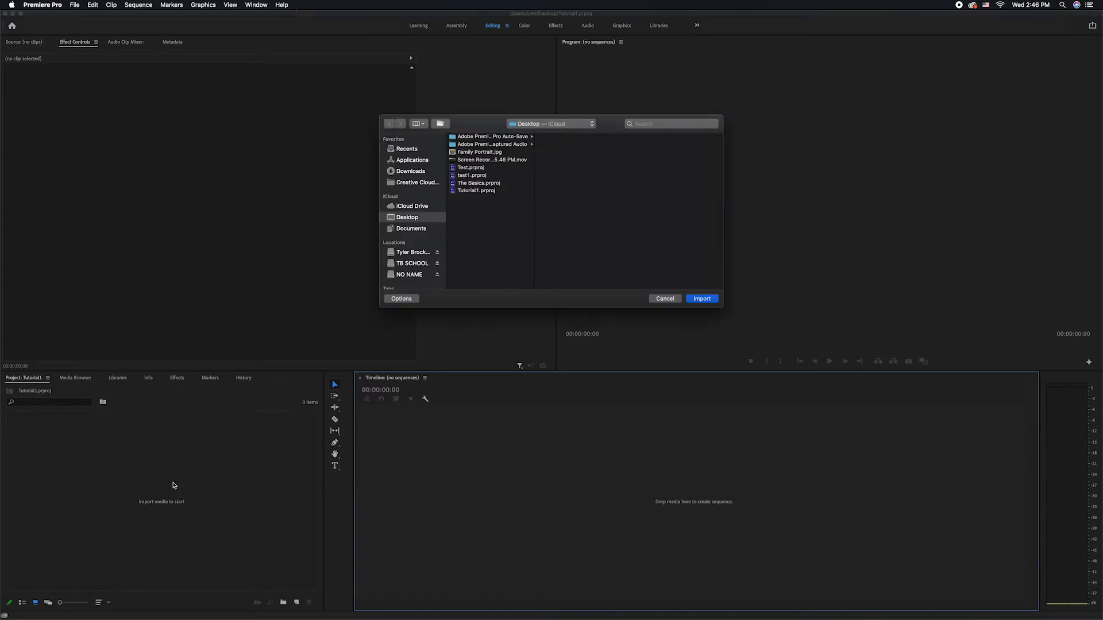
click(407, 255)
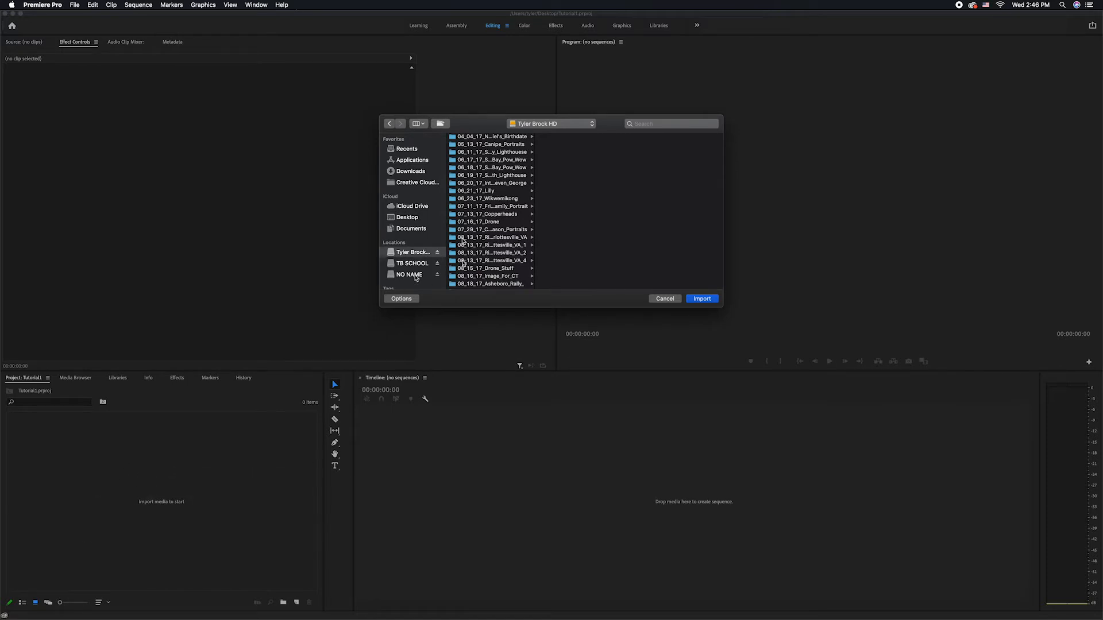
scroll(524, 169, down, 10)
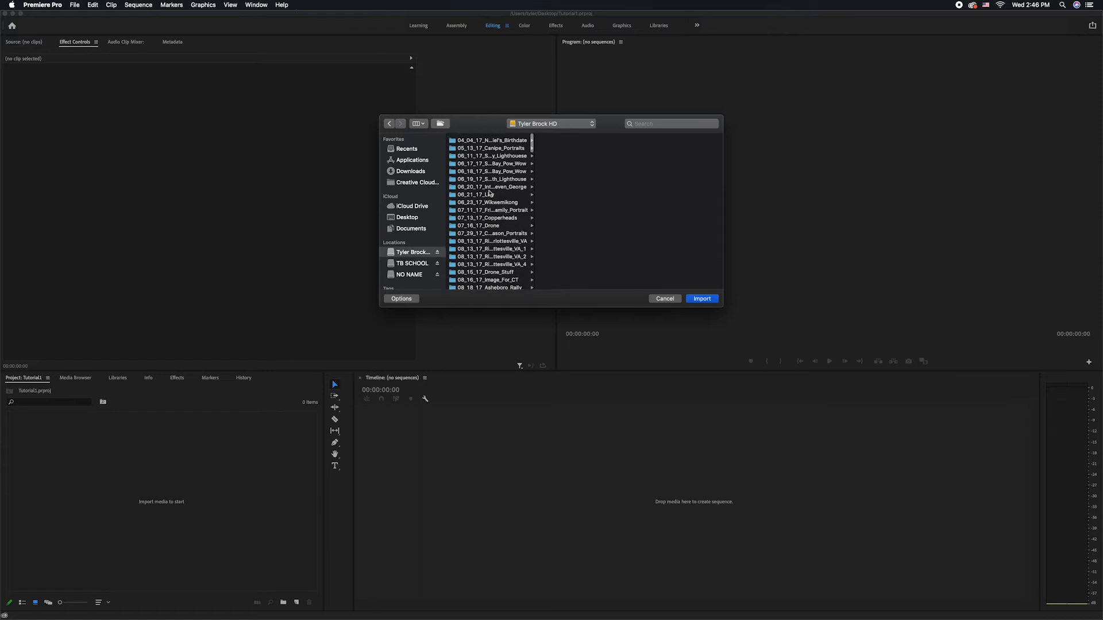
scroll(524, 168, down, 5)
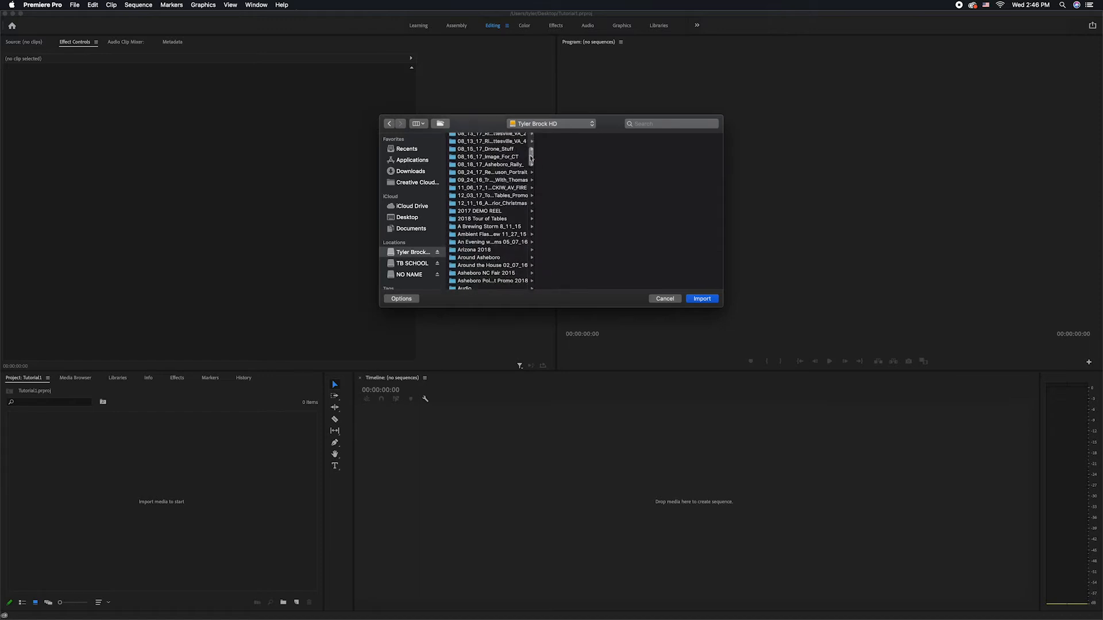
drag(530, 165, 528, 191)
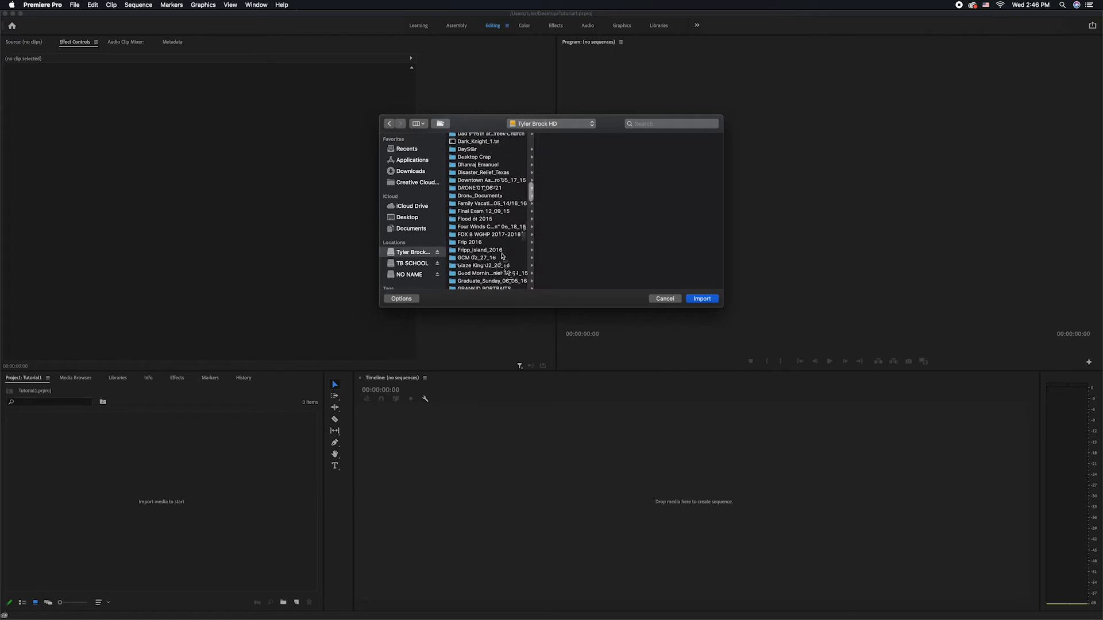
scroll(507, 266, up, 1)
click(505, 238)
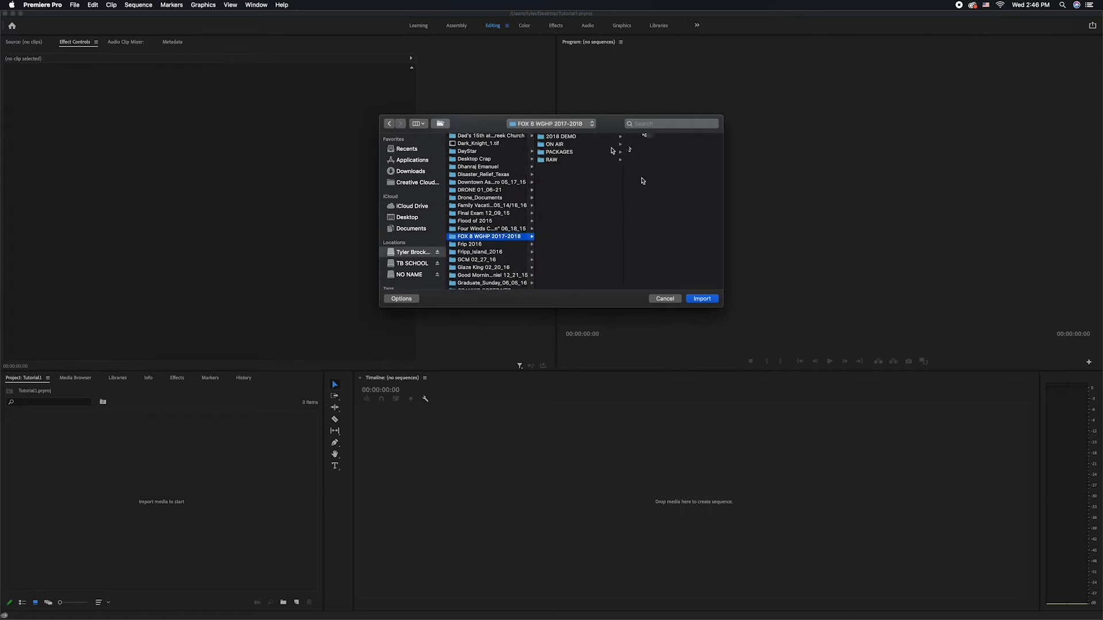
click(574, 160)
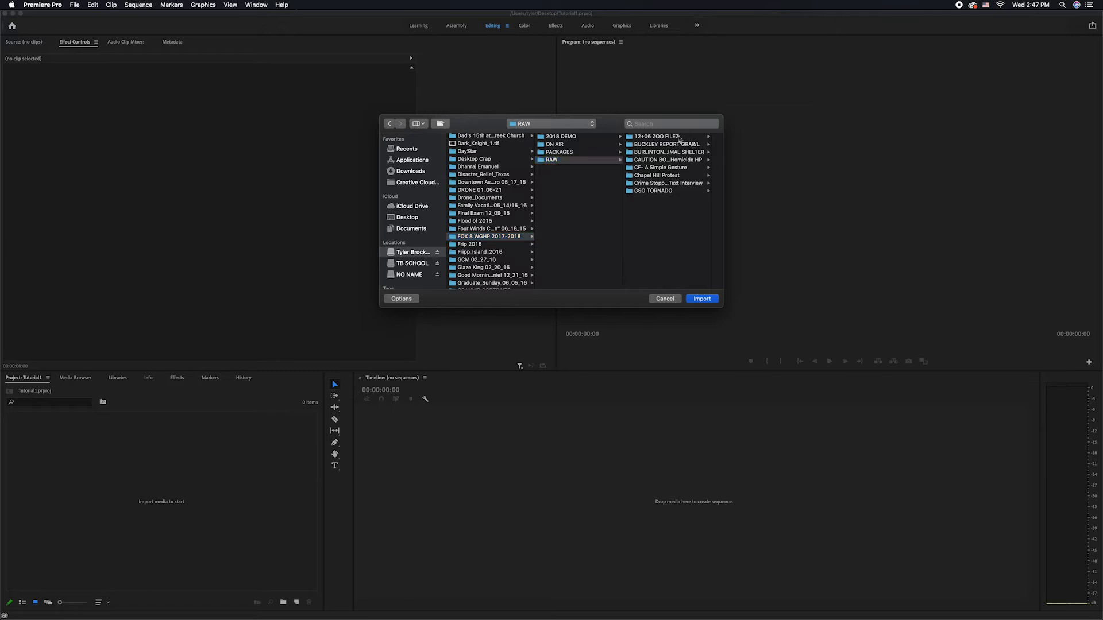
Look through the video clips in the 12+06 ZOO FILEZ folder
click(684, 137)
click(681, 136)
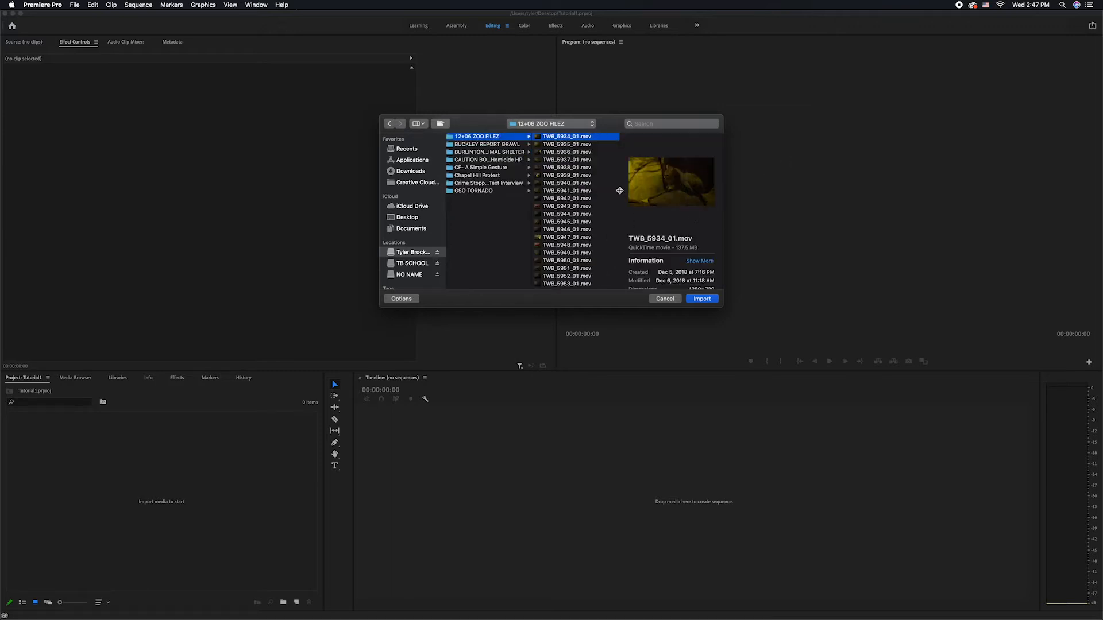
scroll(561, 205, down, 8)
scroll(564, 204, down, 3)
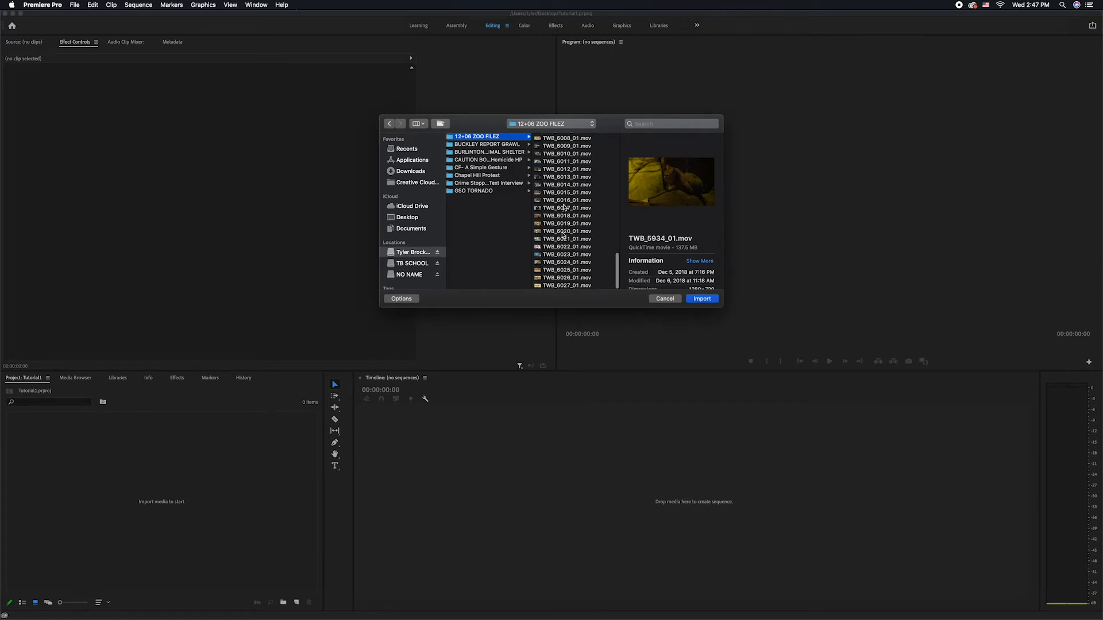
scroll(567, 170, up, 3)
scroll(567, 169, up, 10)
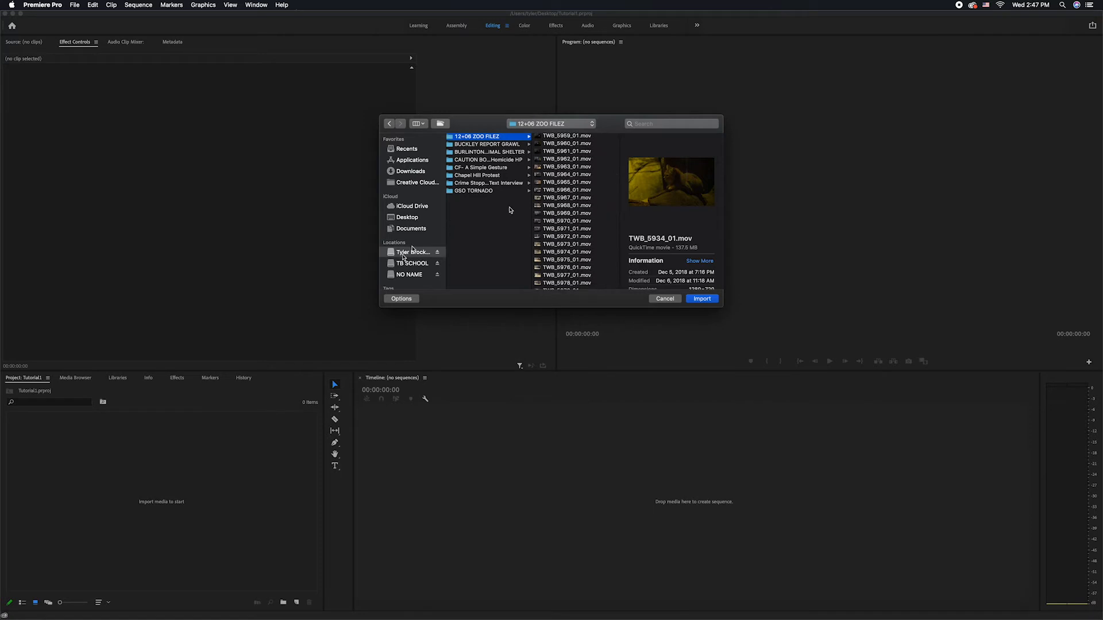
Import all video clips from the Chapel Hill Protest folder into the project
click(480, 176)
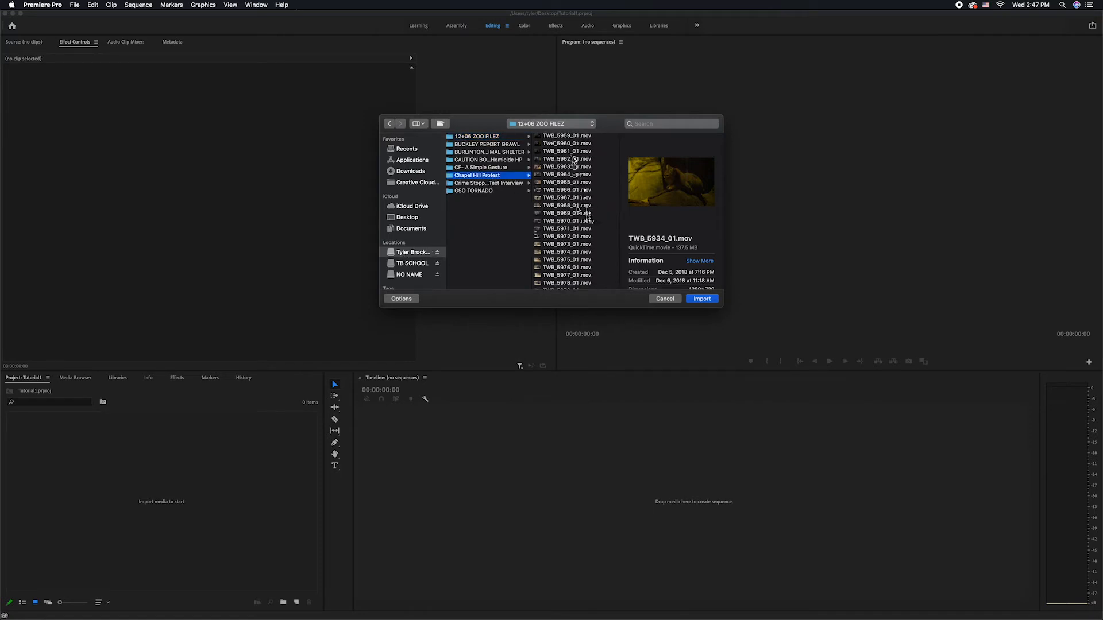
scroll(569, 173, down, 10)
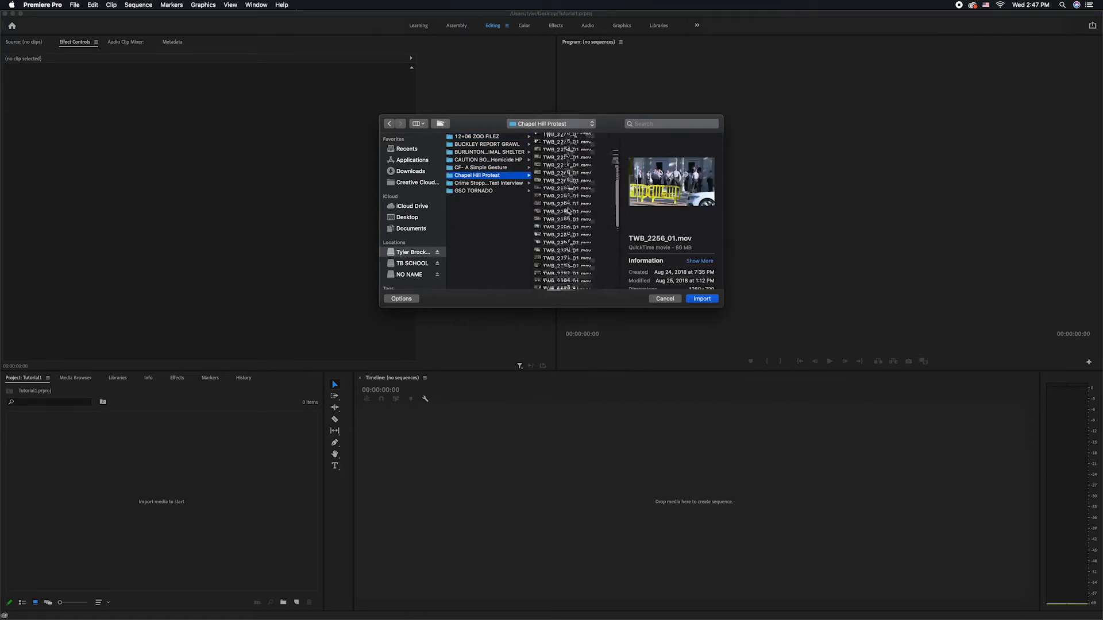
scroll(569, 208, down, 5)
scroll(560, 276, down, 2)
click(557, 285)
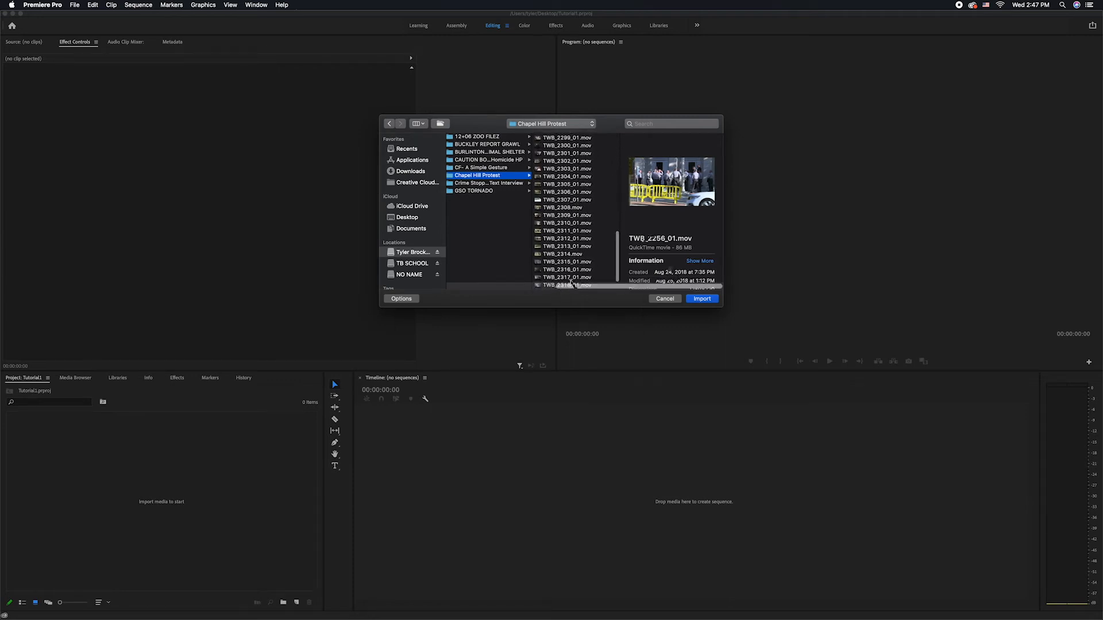
key(super+a)
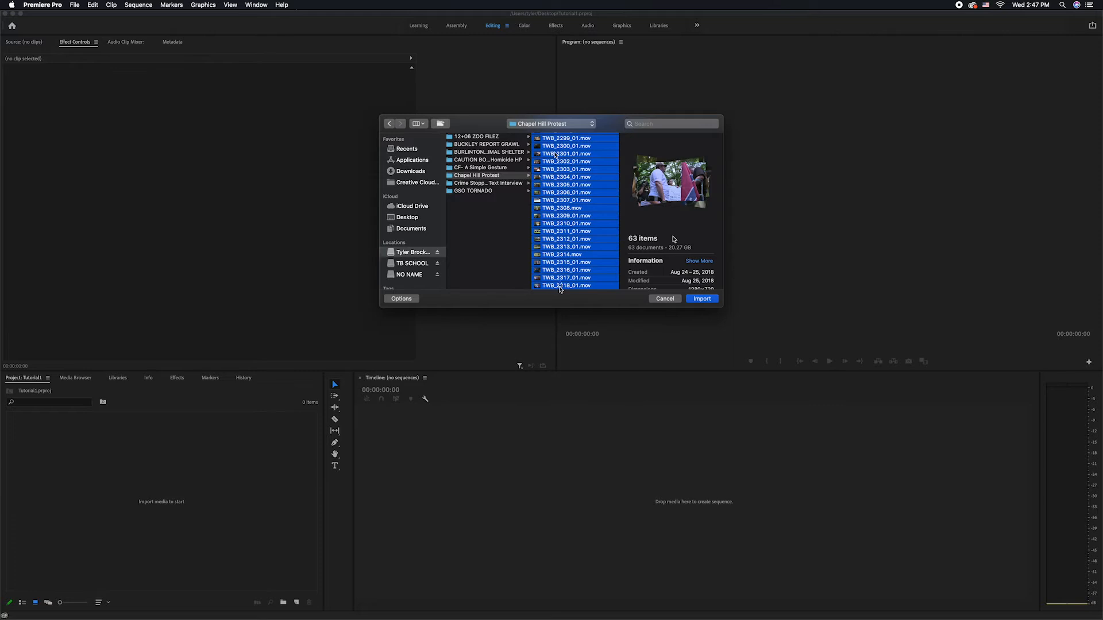
click(702, 300)
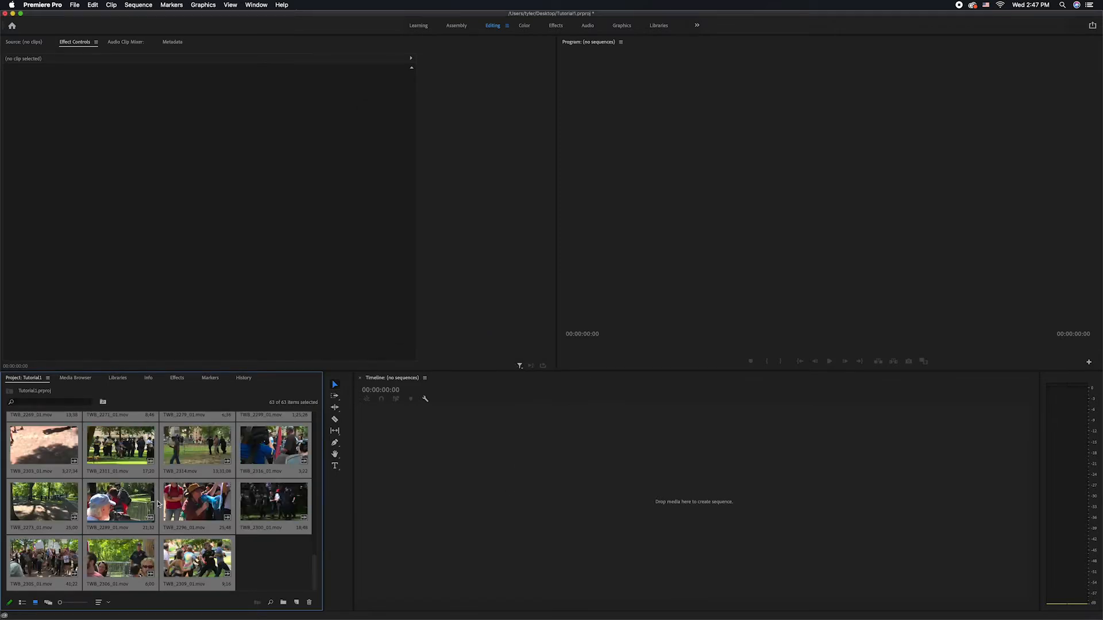
Preview the first few imported clips, scrubbing through TWB_2318_01.mov and TWB_2312_01.mov in the Source Monitor
scroll(161, 499, up, 5)
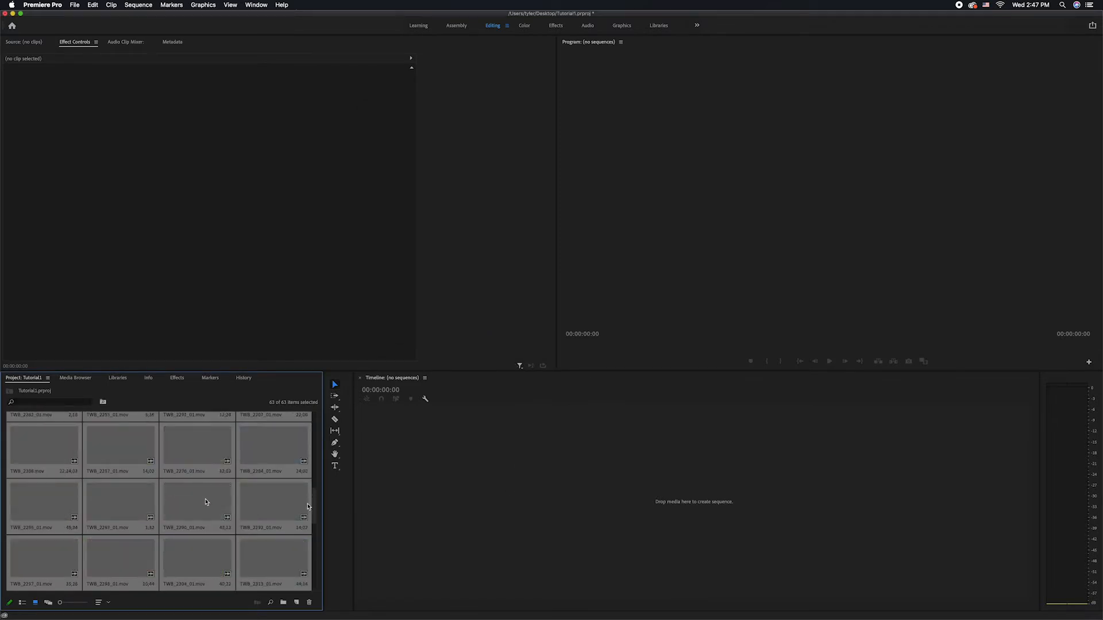
scroll(319, 505, up, 5)
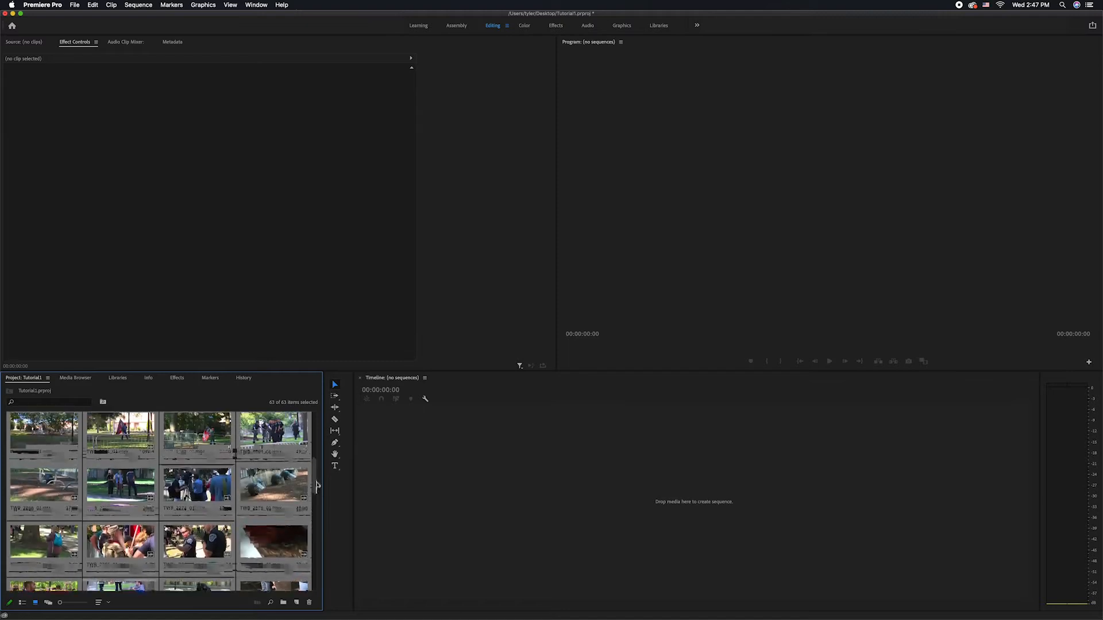
drag(316, 472, 323, 432)
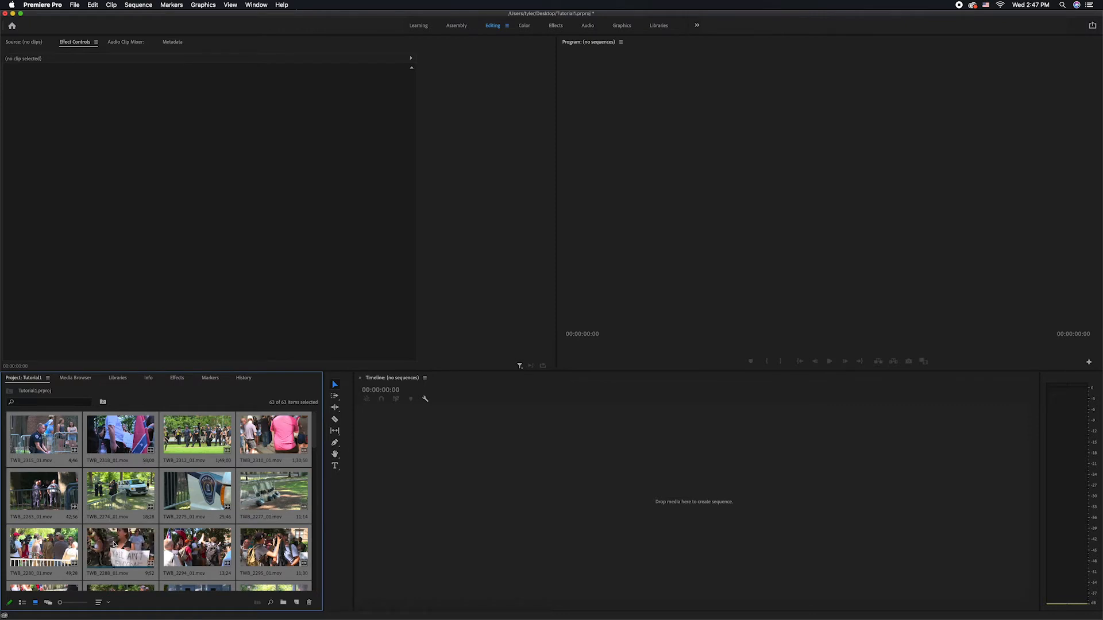
double_click(45, 437)
drag(11, 348, 29, 349)
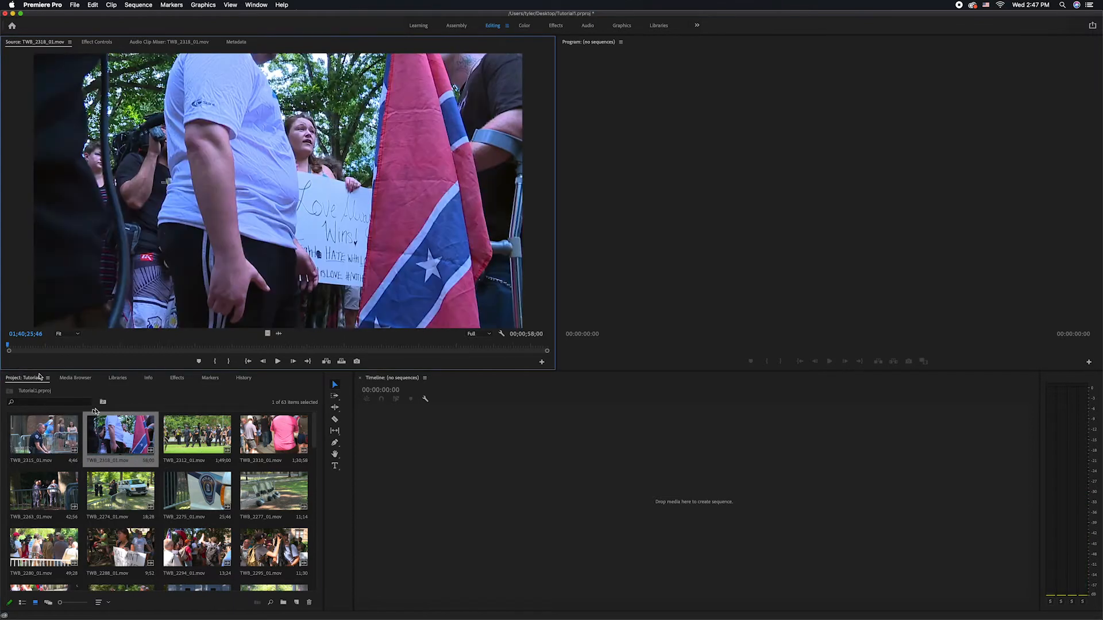
drag(19, 352, 150, 353)
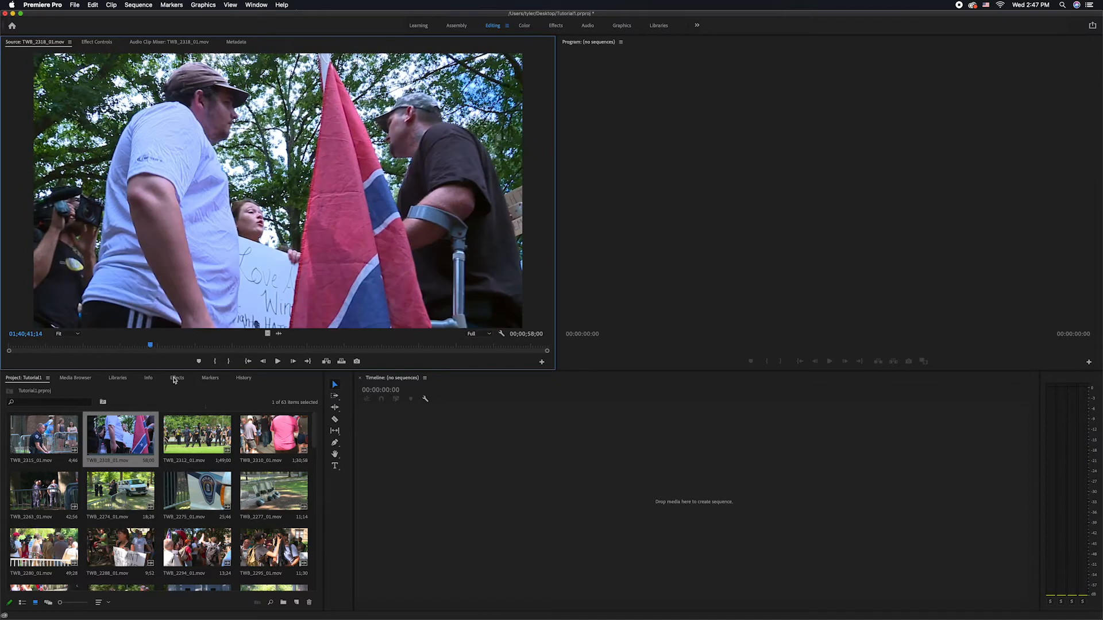
click(209, 428)
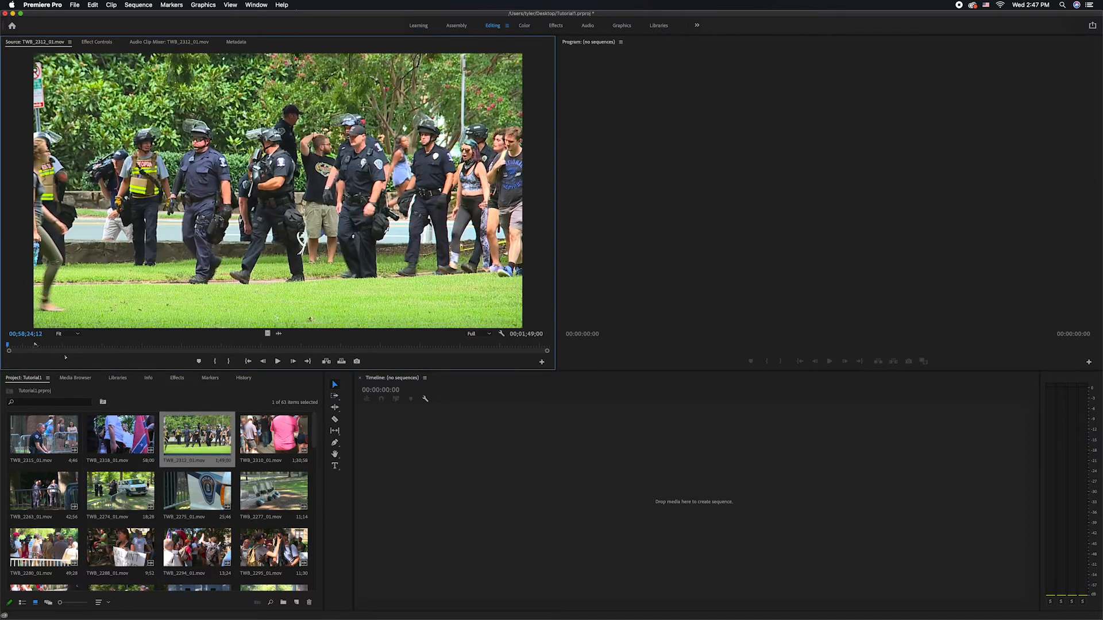
drag(33, 350, 131, 352)
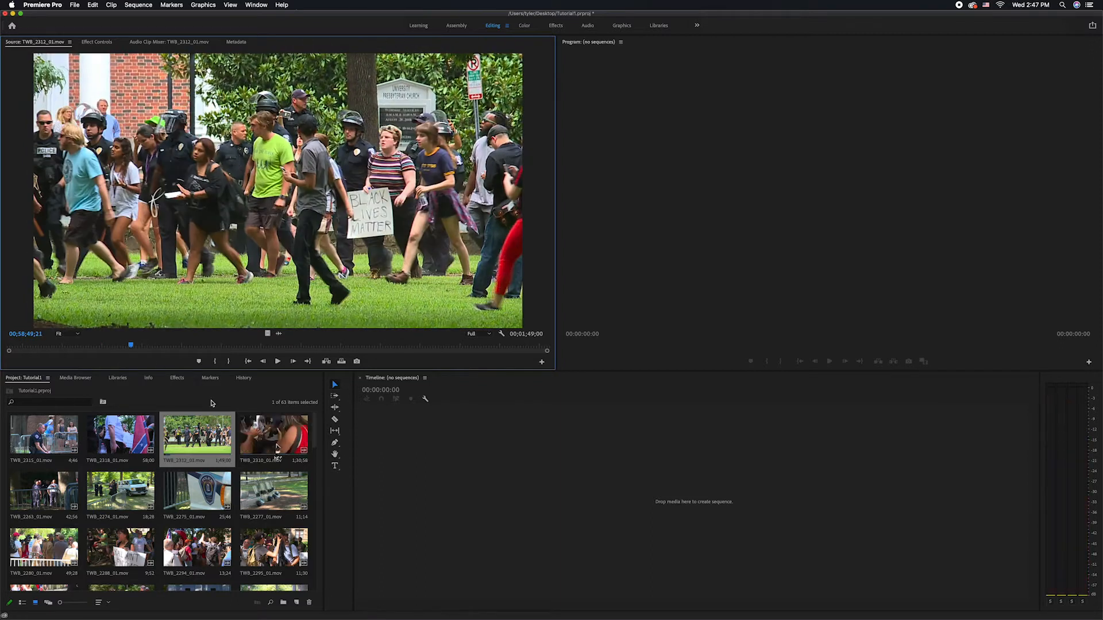
click(288, 456)
drag(288, 458, 448, 480)
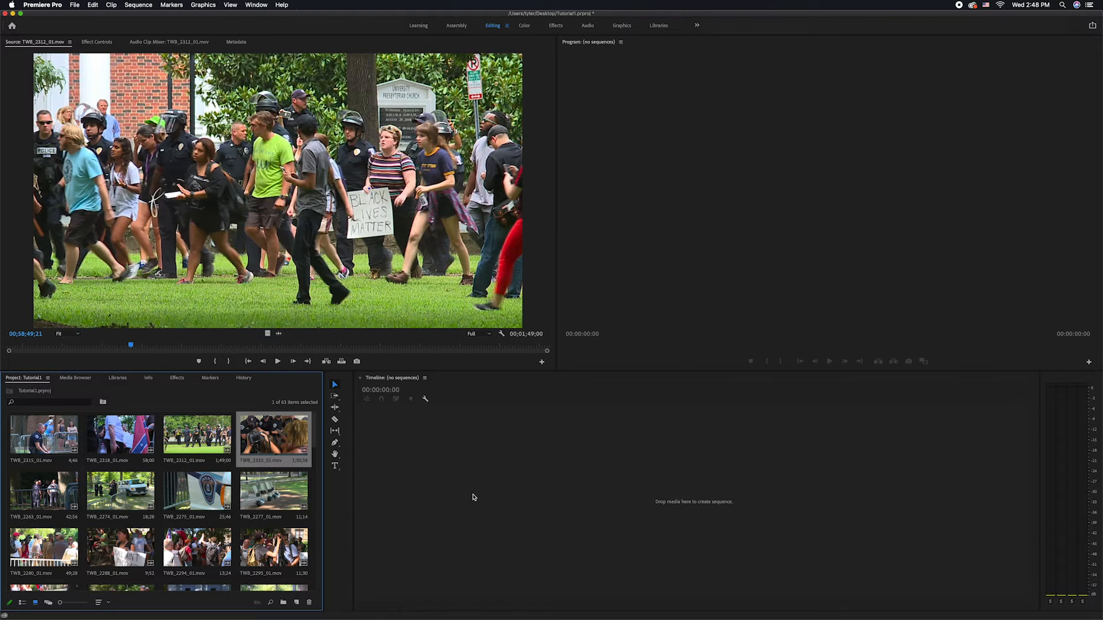
Start a new sequence and name it Tutorial1.1
key(super+n)
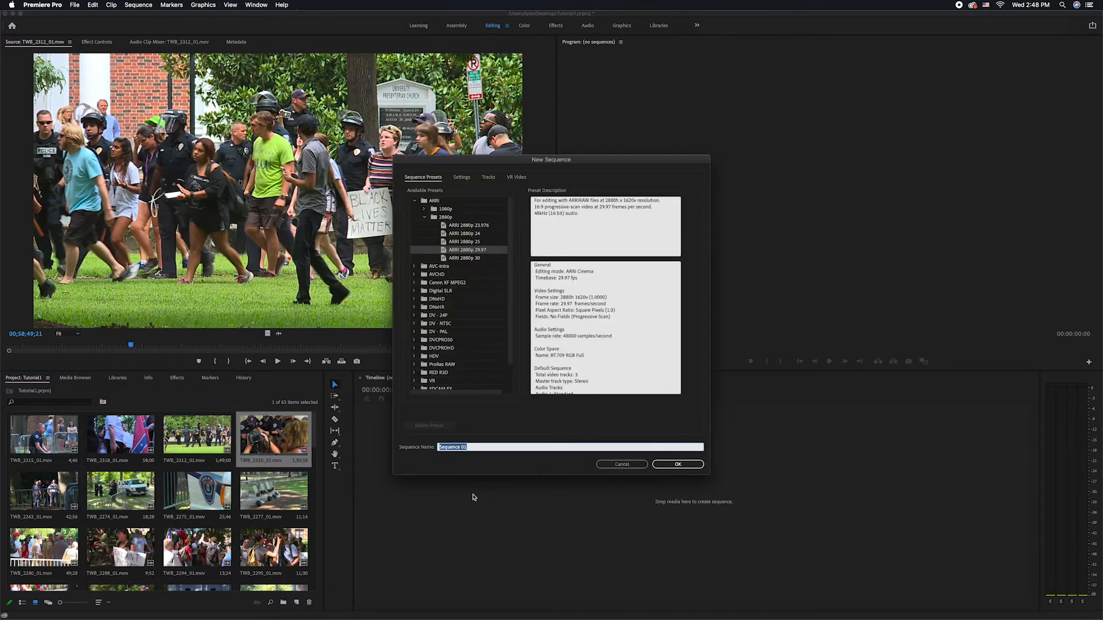
text(Tutorial1.1)
click(691, 470)
mouse_move(510, 237)
mouse_down()
mouse_move(510, 259)
mouse_move(510, 233)
mouse_up()
Look through the ARRI 1080p and 2880p presets available for the new sequence
click(425, 218)
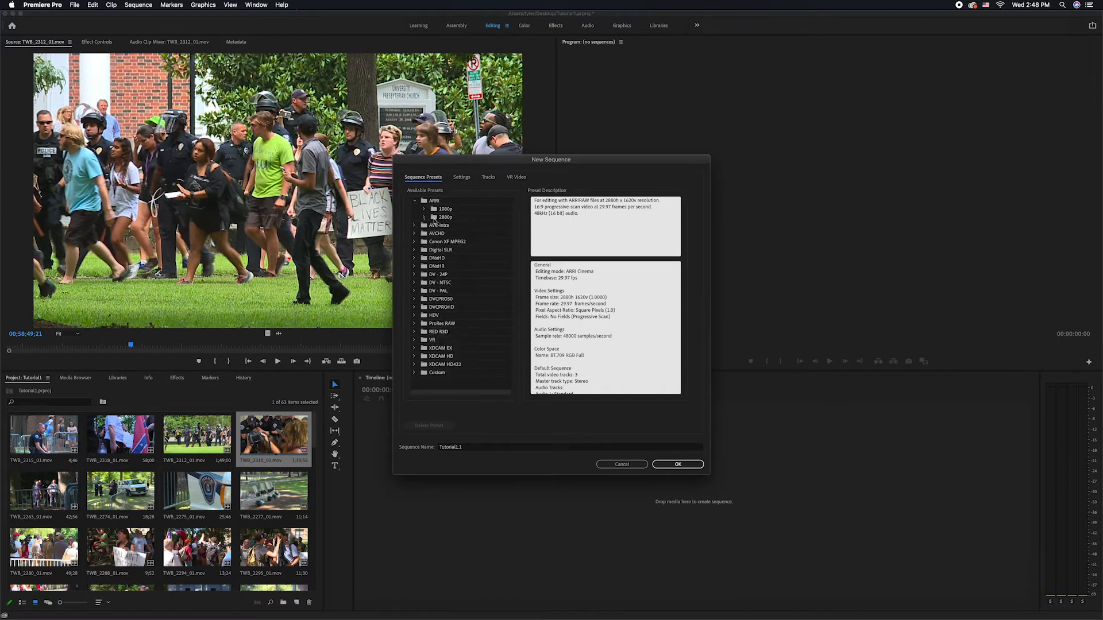
click(425, 218)
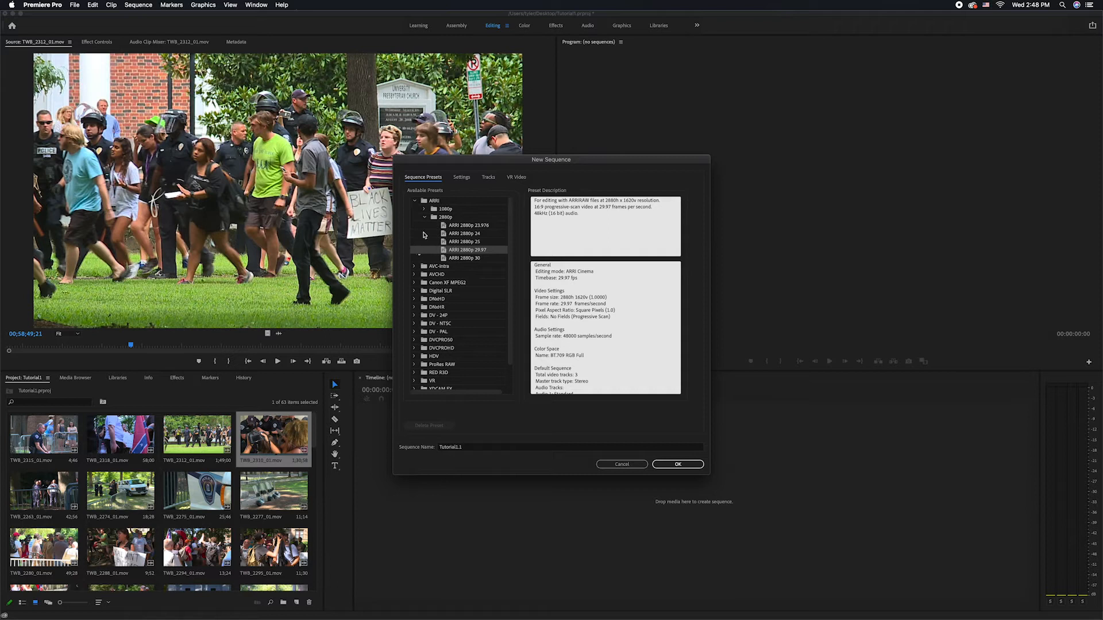
click(415, 201)
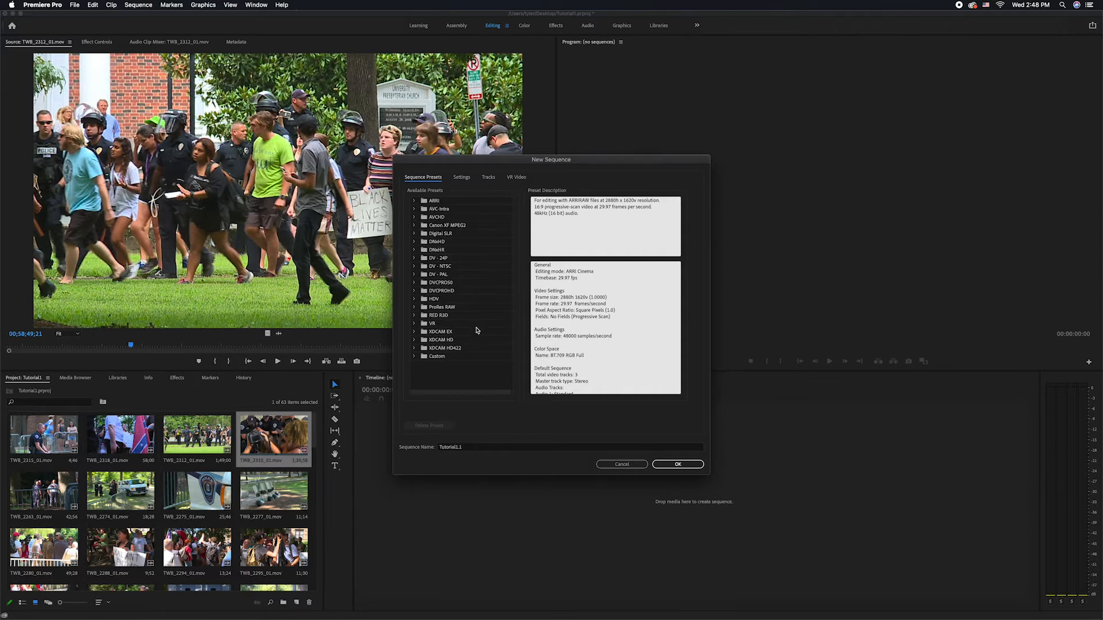
click(414, 201)
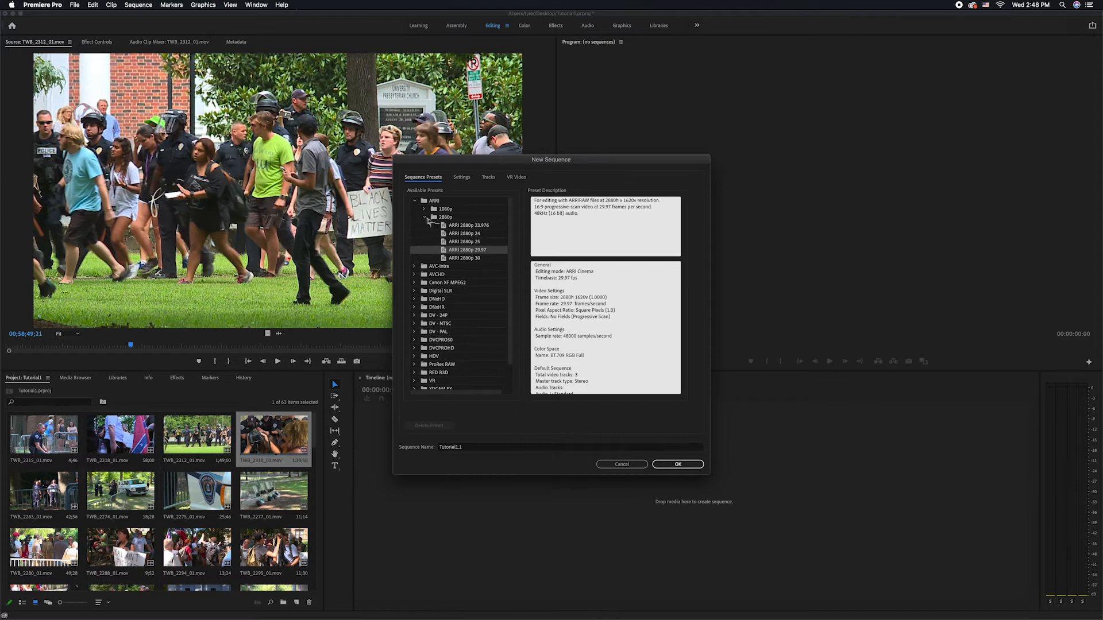
click(424, 217)
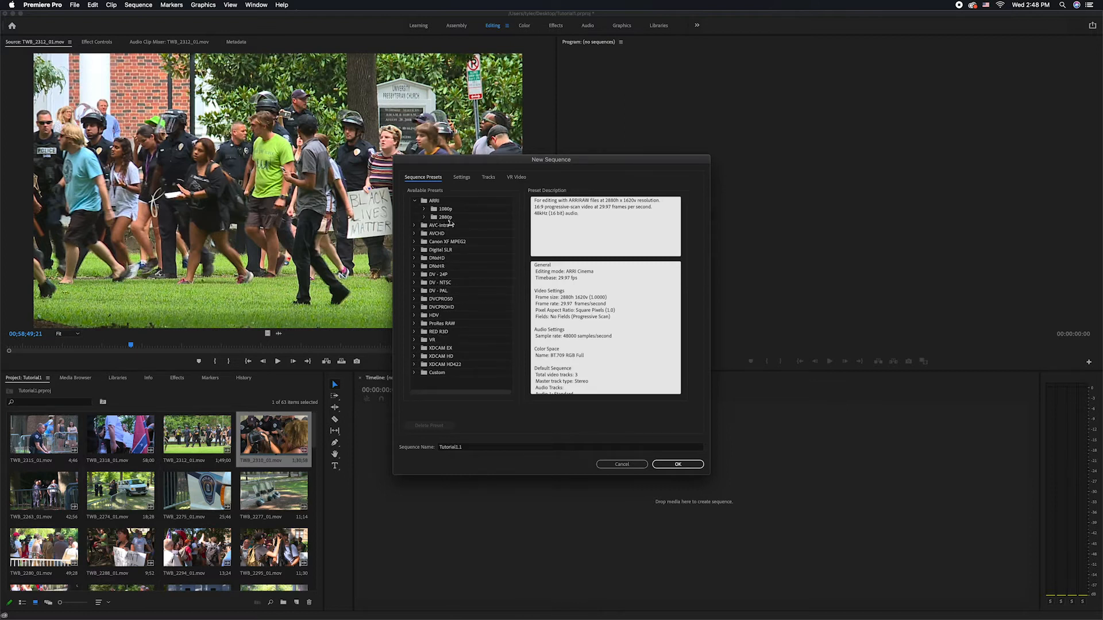
click(424, 209)
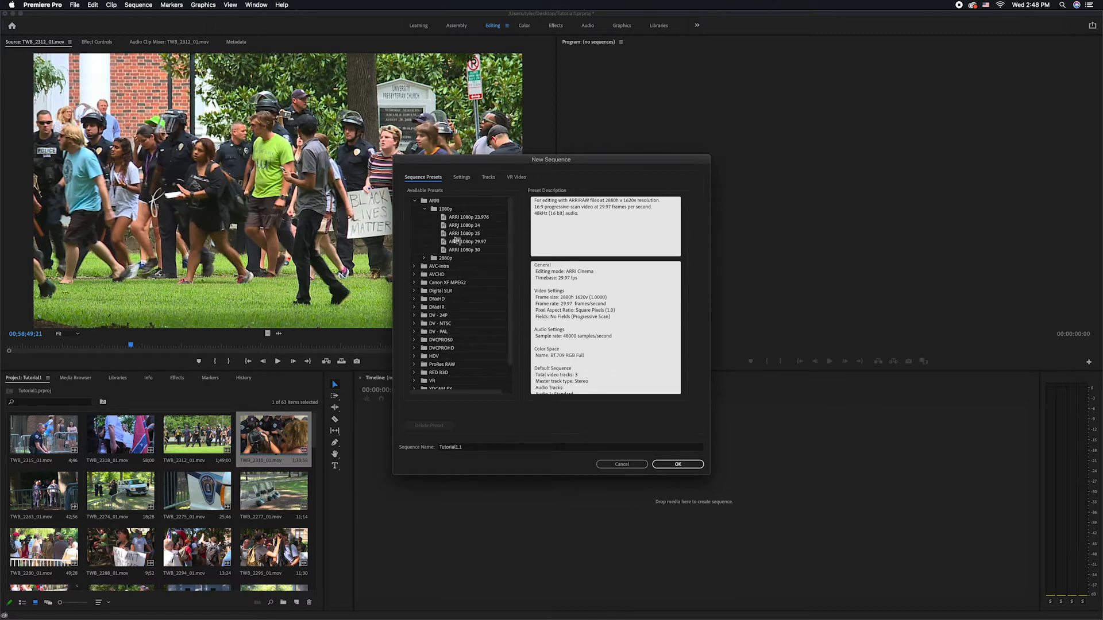
click(425, 210)
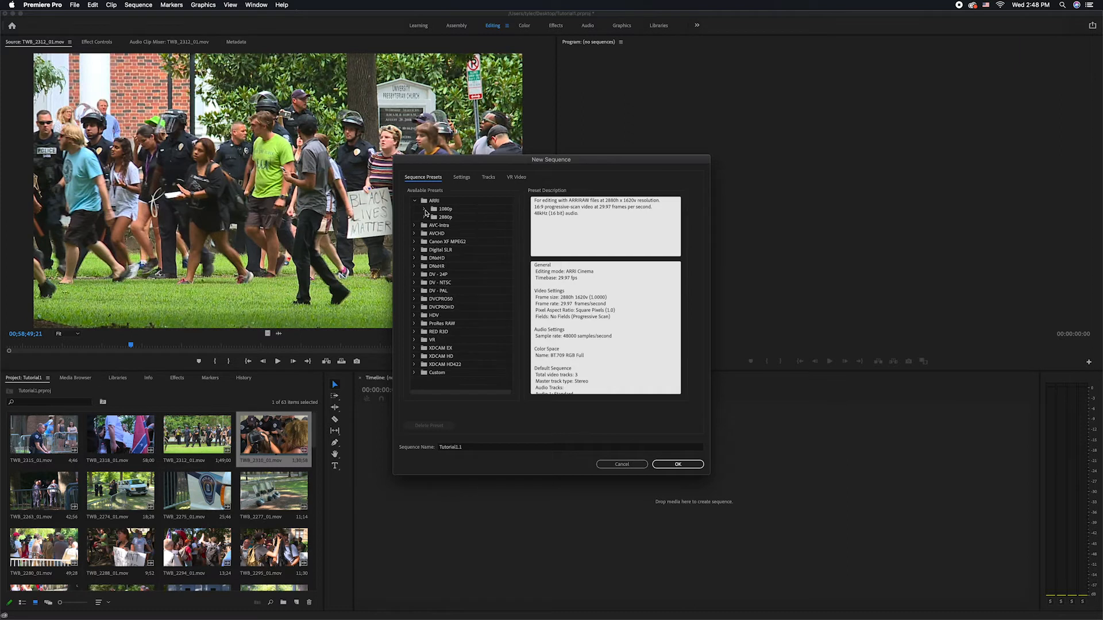
click(414, 202)
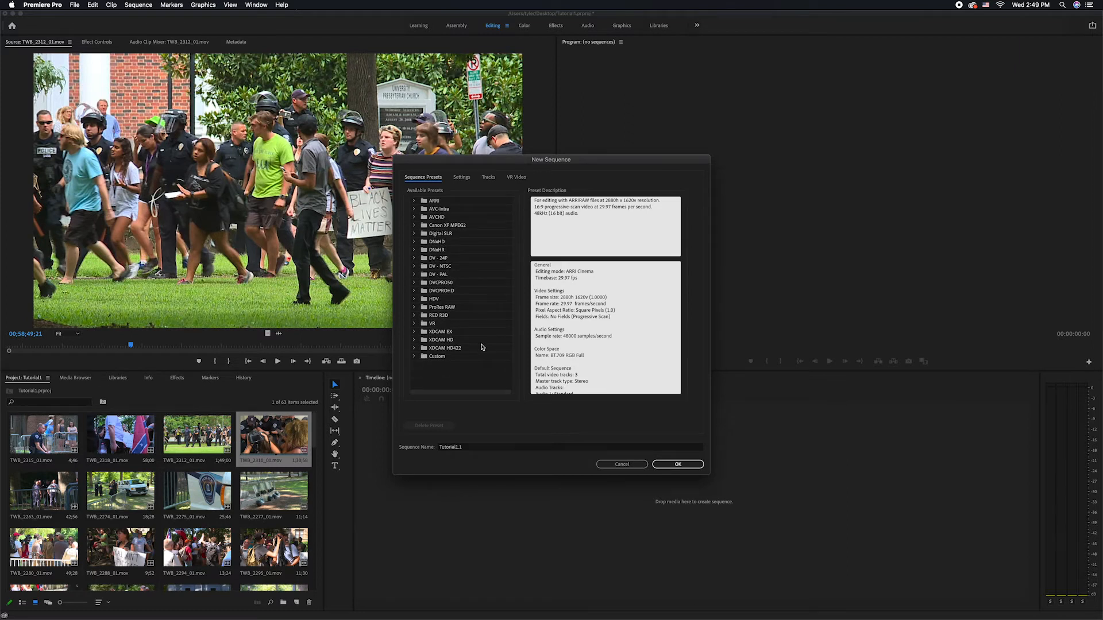
Review the custom 1920 x 1080 23.976 FPS preset's settings and create the sequence from it
click(415, 357)
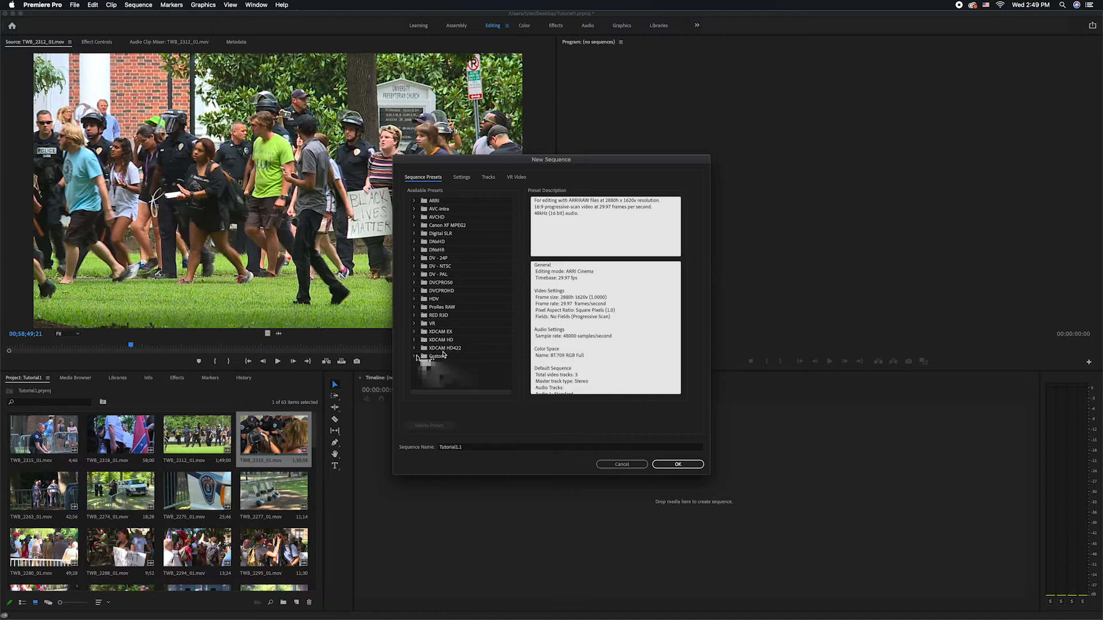
click(449, 366)
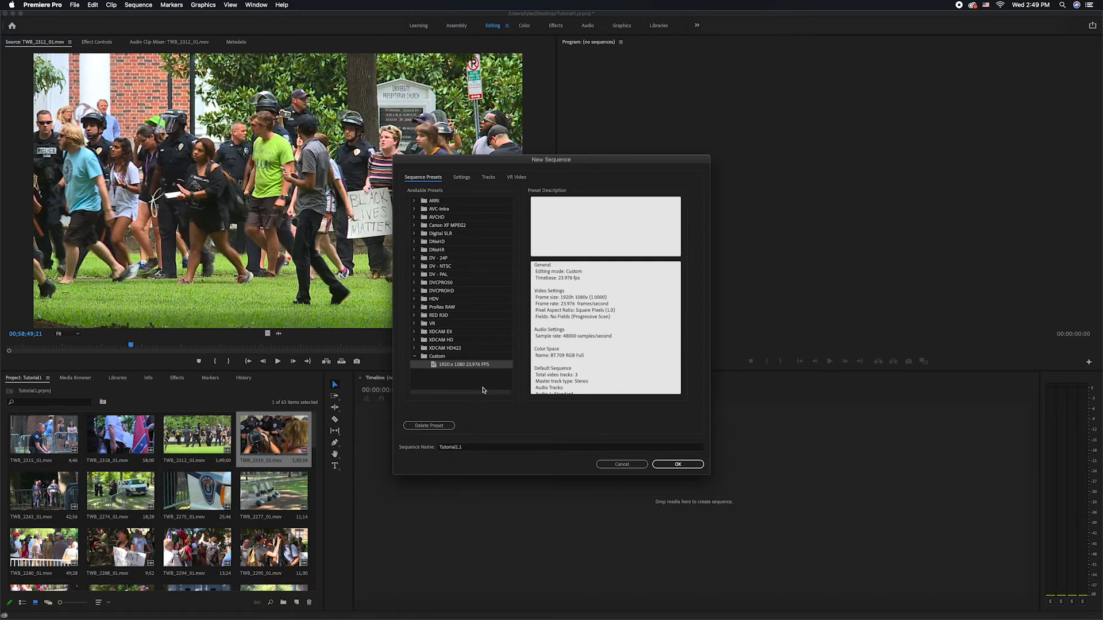
scroll(669, 320, down, 5)
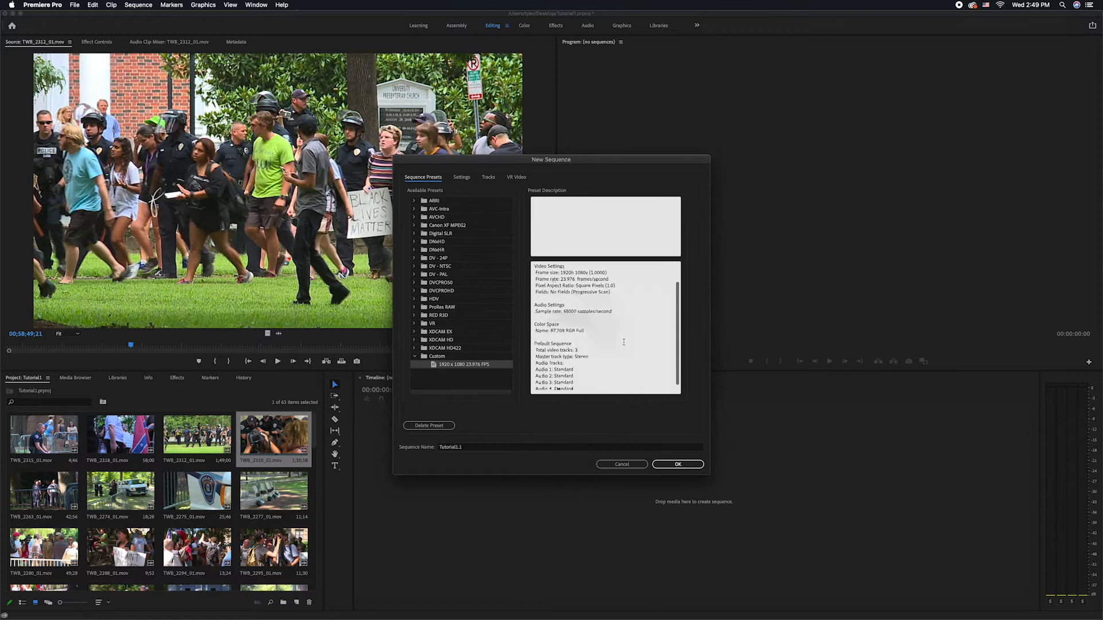
scroll(624, 343, up, 3)
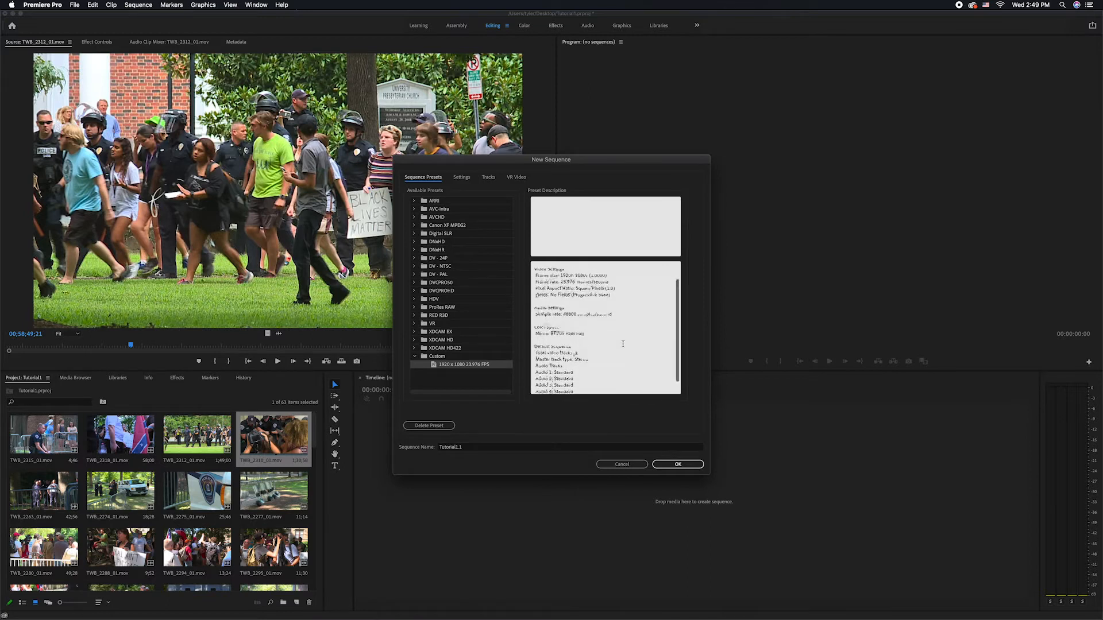
scroll(622, 345, up, 2)
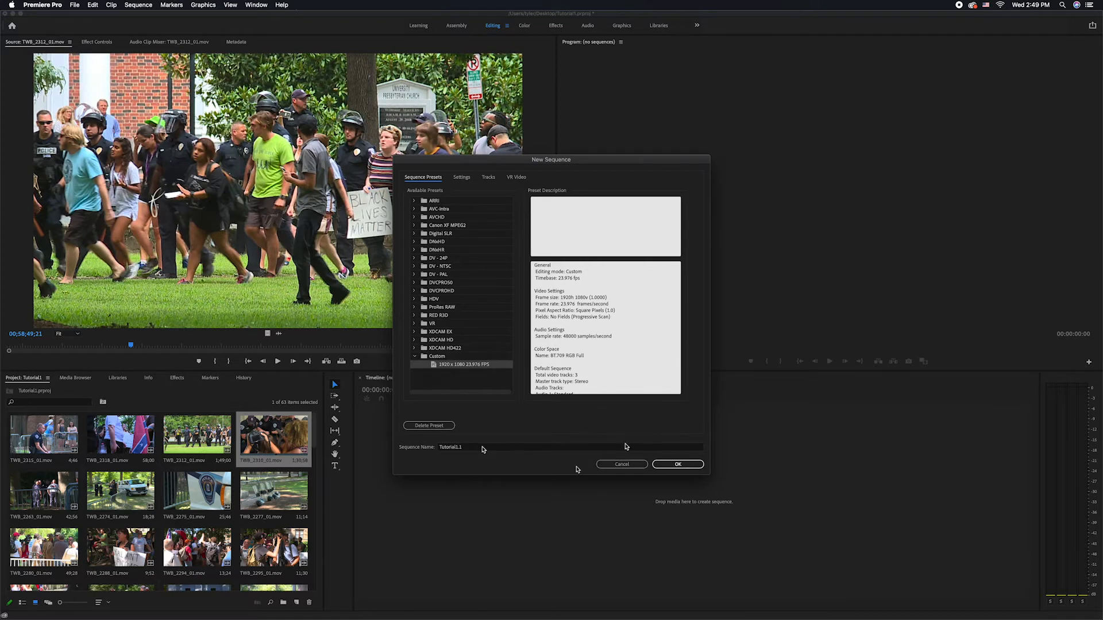
click(668, 464)
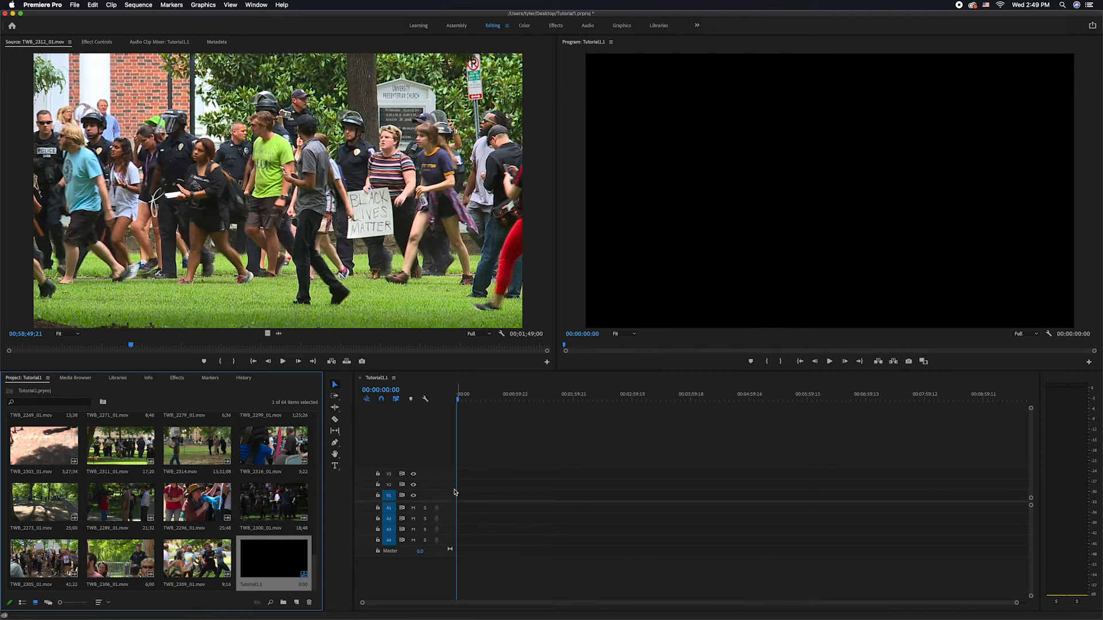
Increase the height of the video and audio tracks in the Tutorial1.1 timeline
drag(440, 491, 440, 478)
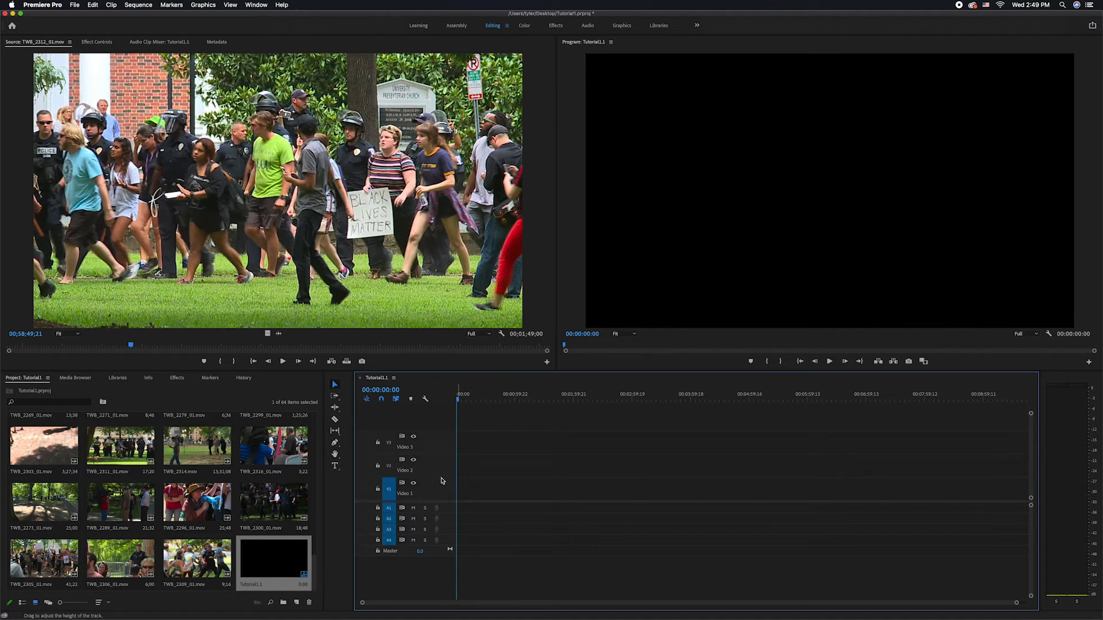
mouse_move(441, 479)
mouse_down()
mouse_move(452, 479)
mouse_move(448, 465)
mouse_up()
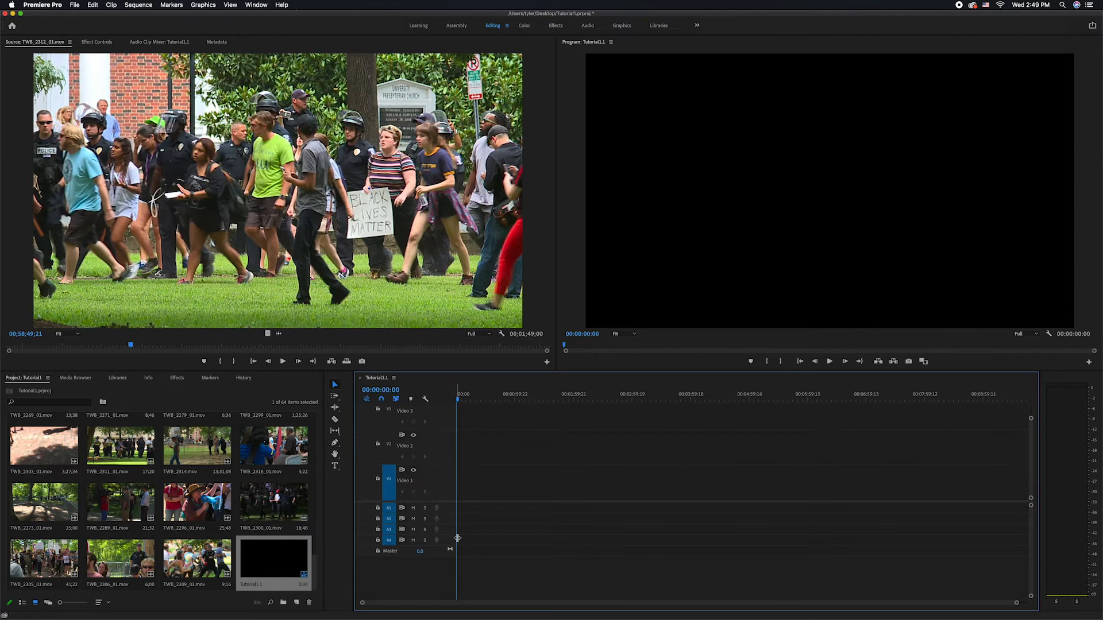
drag(444, 535, 444, 551)
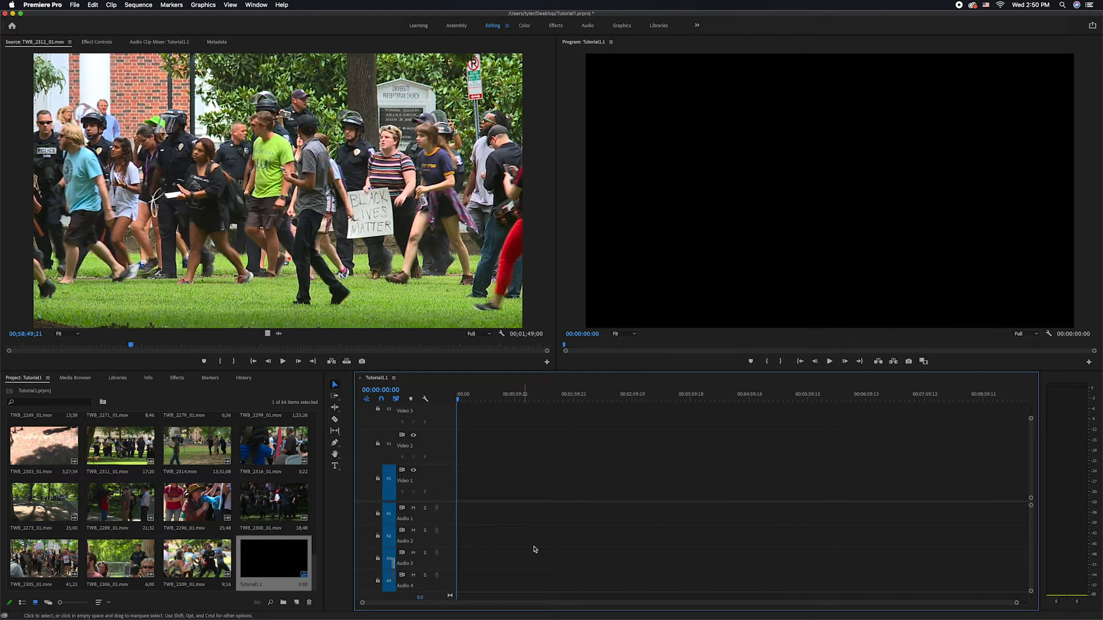
Turn off track targeting for Audio 1, Audio 2 and Audio 4, keeping Audio 3 as the only targeted audio track
scroll(501, 421, right, 1)
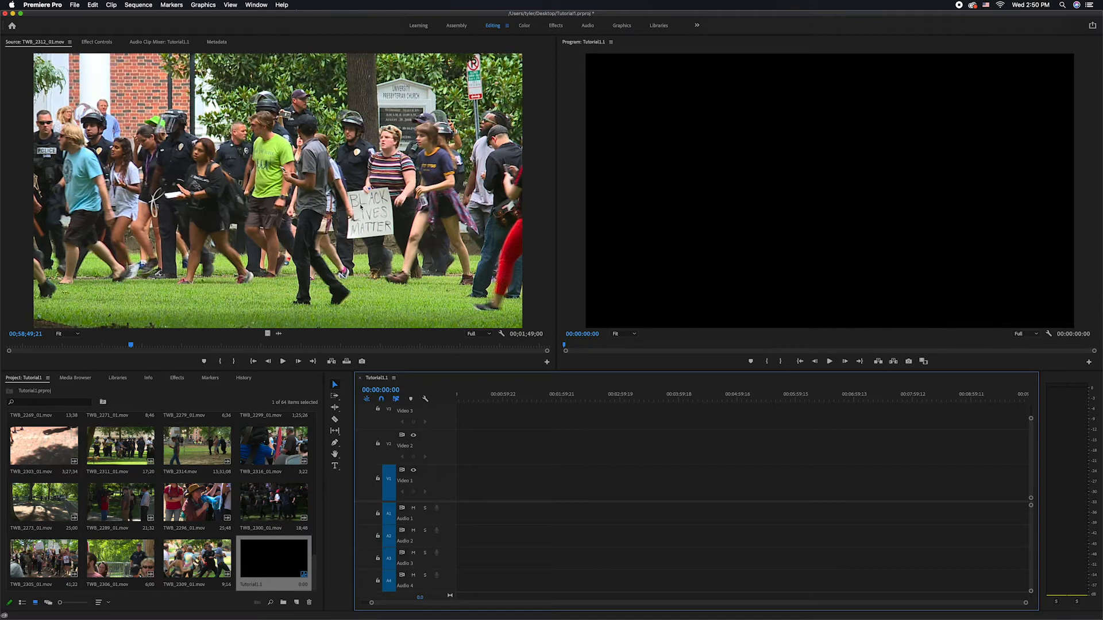
click(390, 517)
click(390, 536)
click(391, 581)
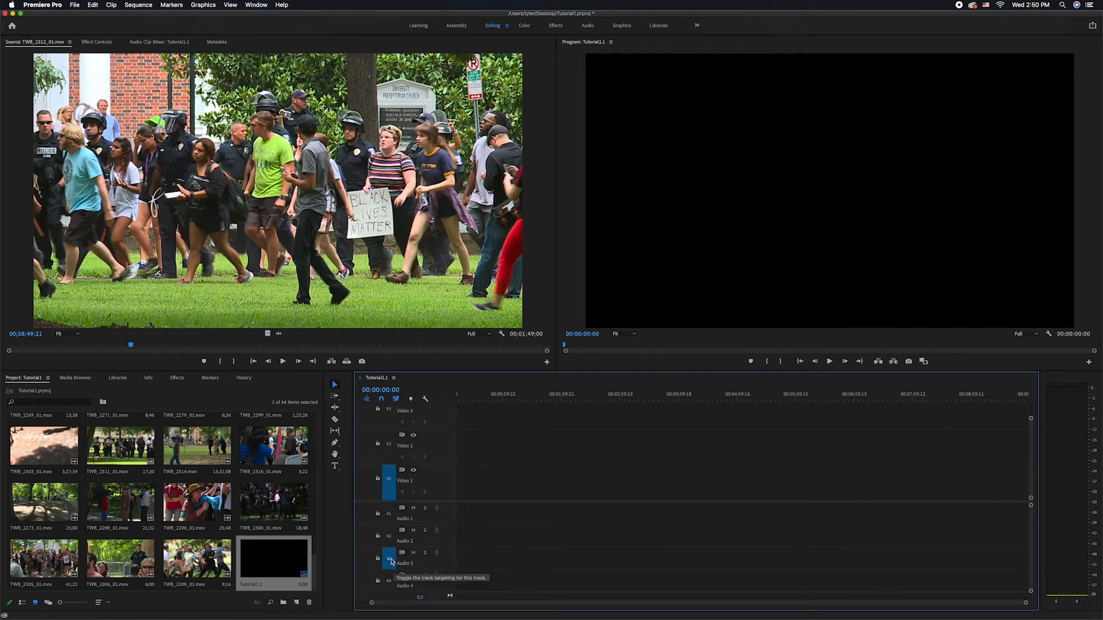
click(389, 559)
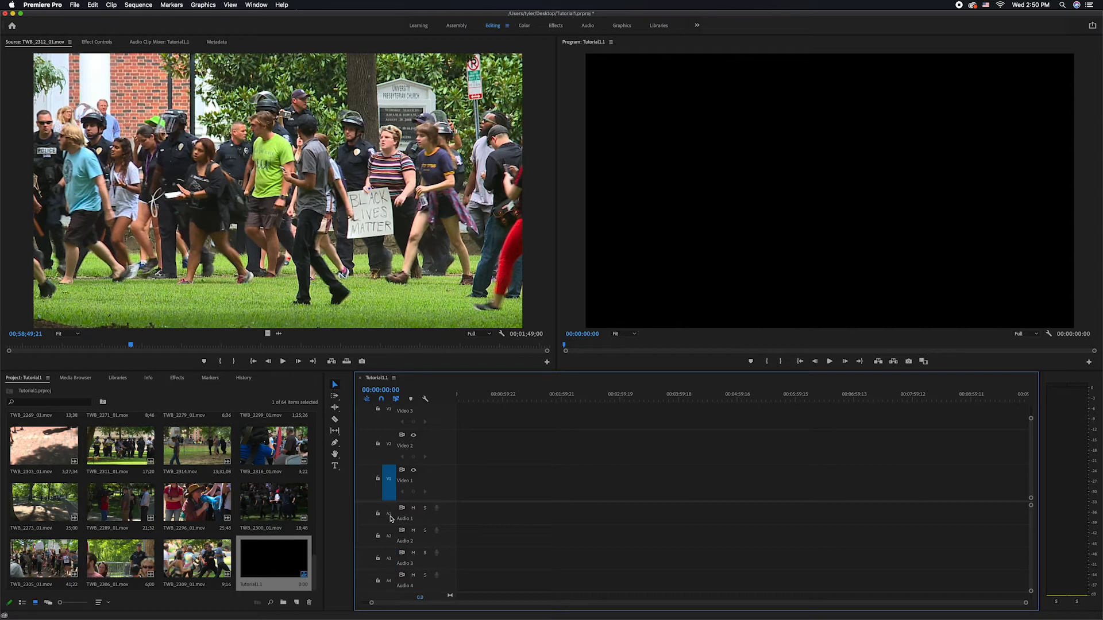
click(388, 558)
click(388, 559)
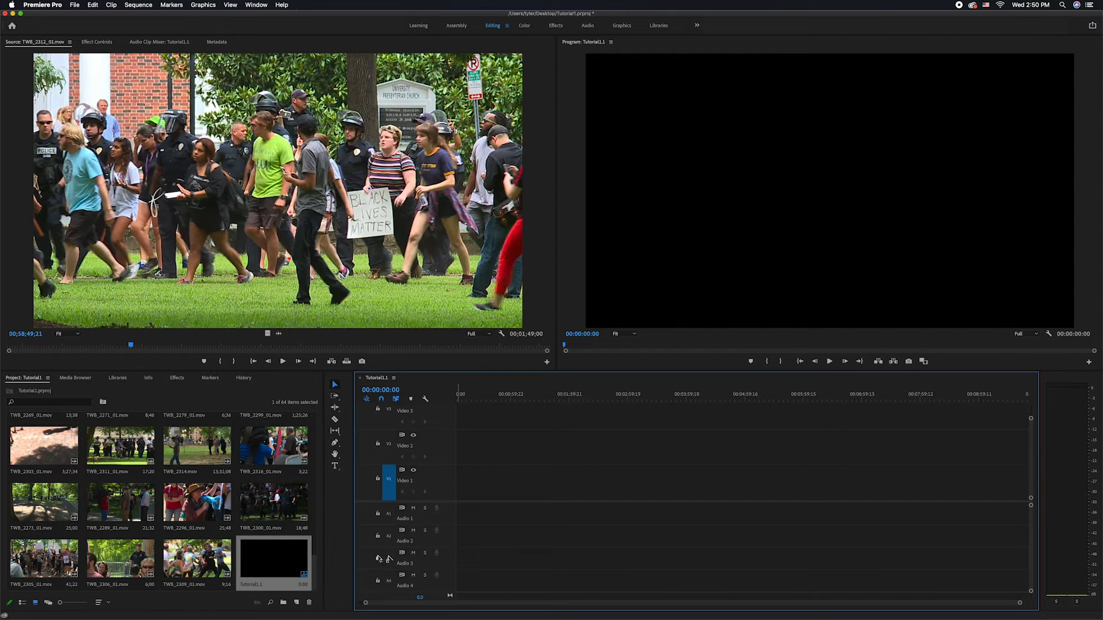
click(389, 558)
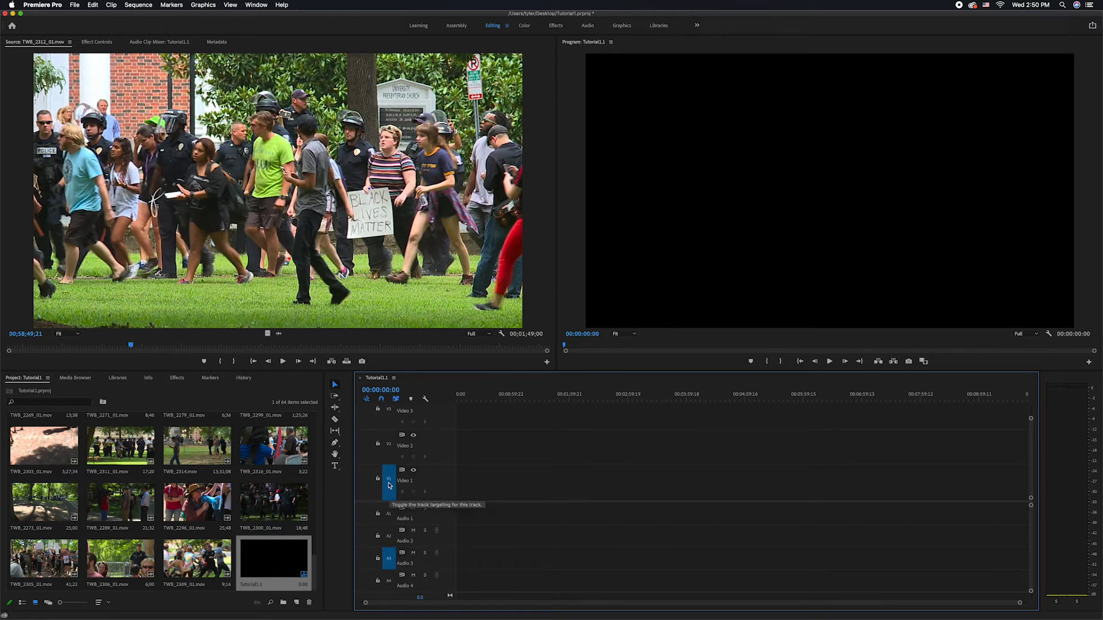
Load TWB_2303_01.mov in the Source Monitor and scrub through its beginning
double_click(134, 460)
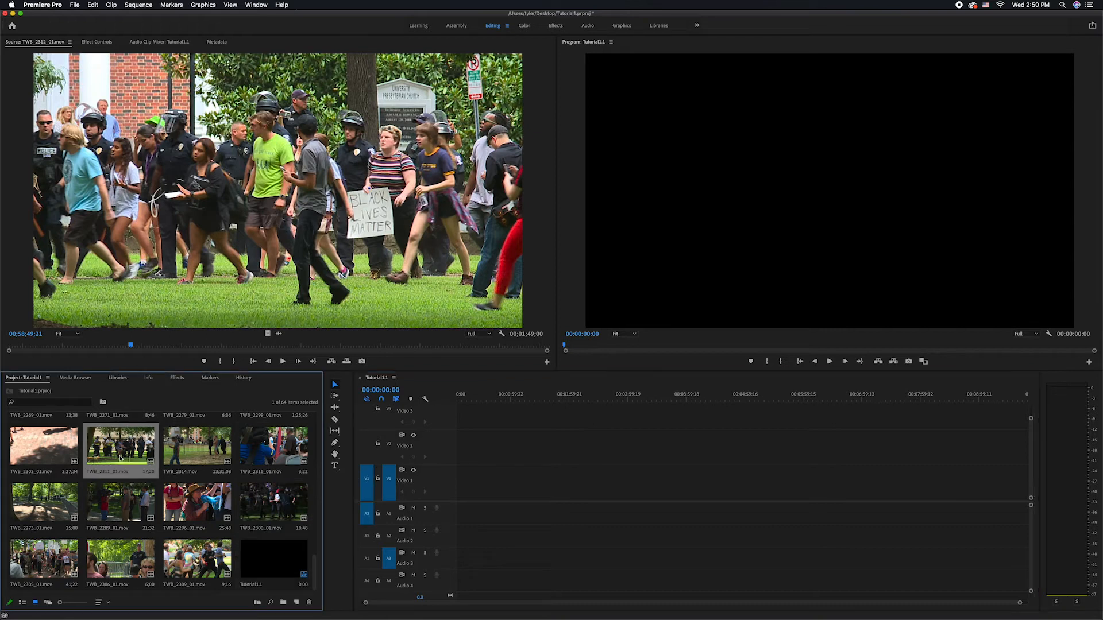
double_click(55, 457)
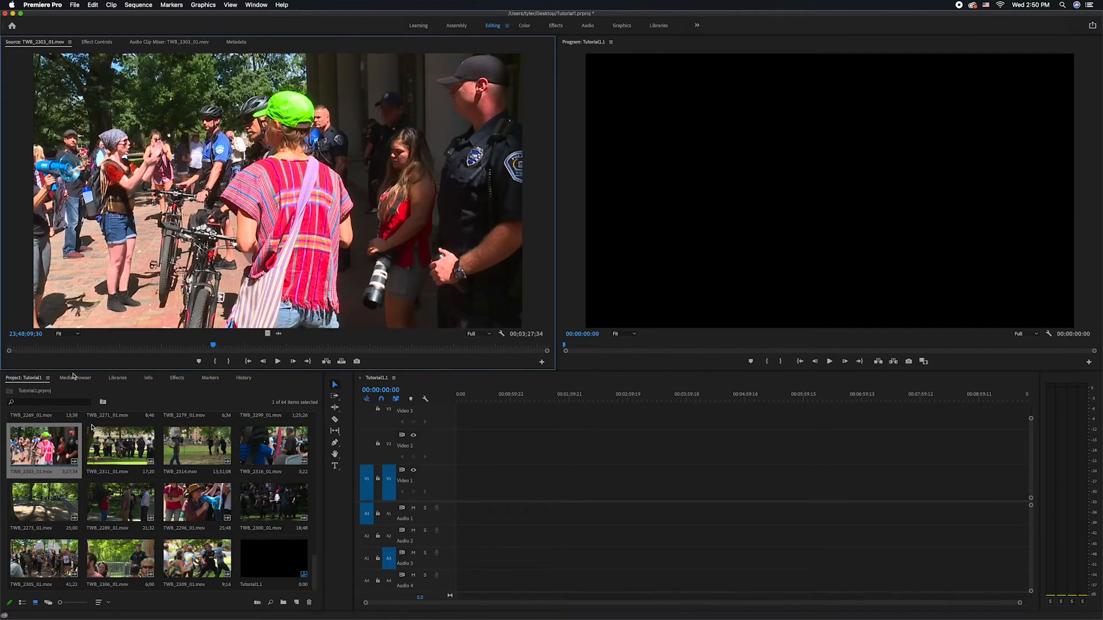
drag(27, 349, 64, 349)
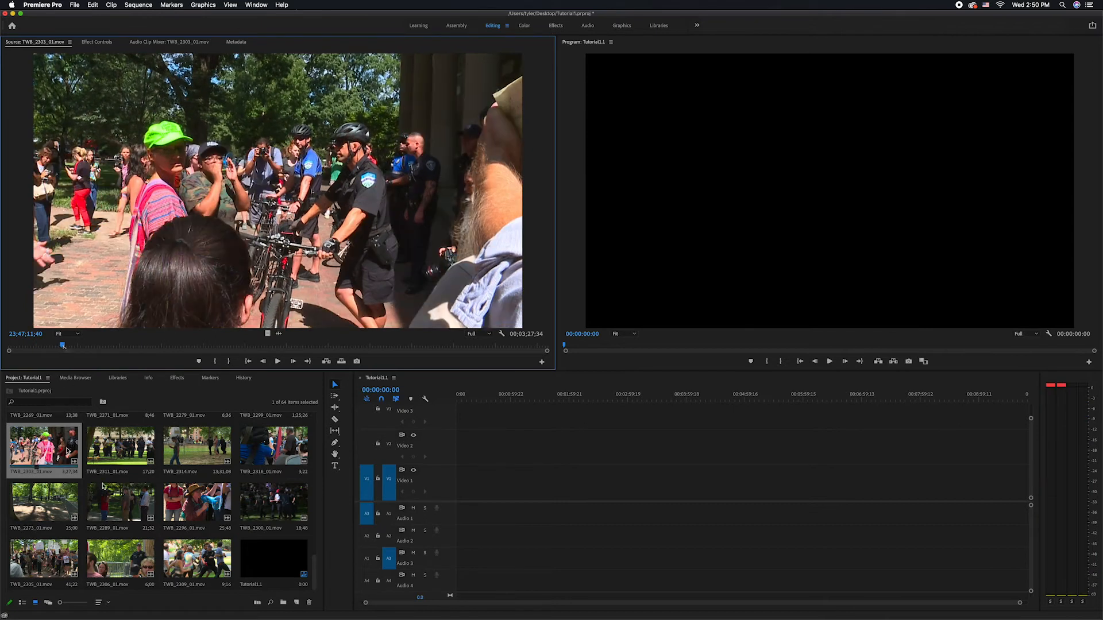
Modify the audio channels of all the imported video clips, disabling media source channel 1 for Clip 1 and channel 2 for Clip 2
scroll(210, 509, down, 5)
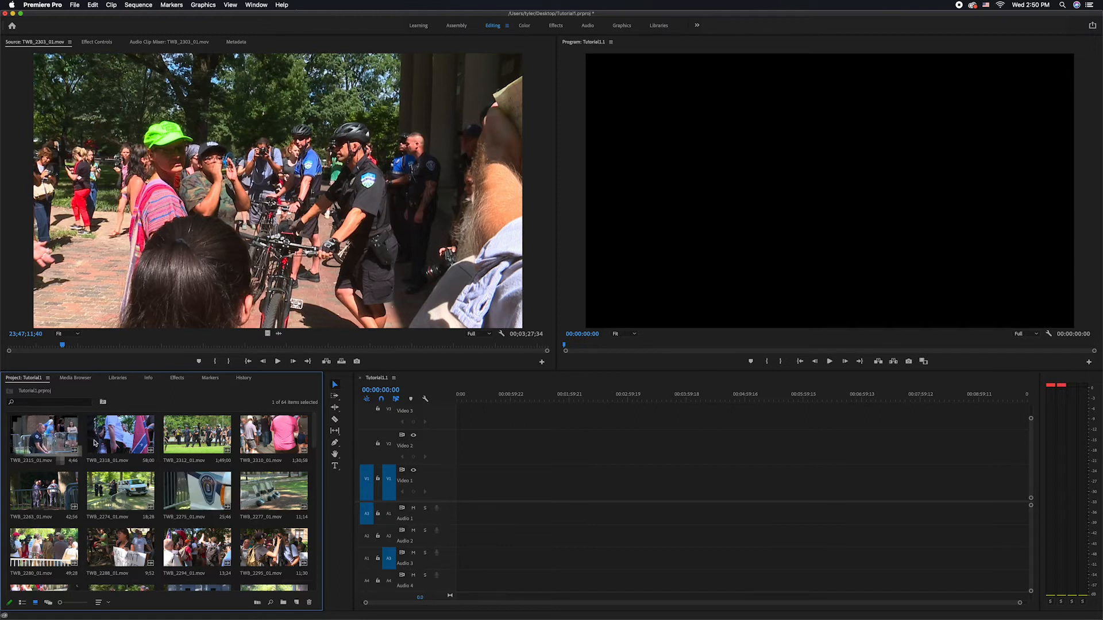
key(super+a)
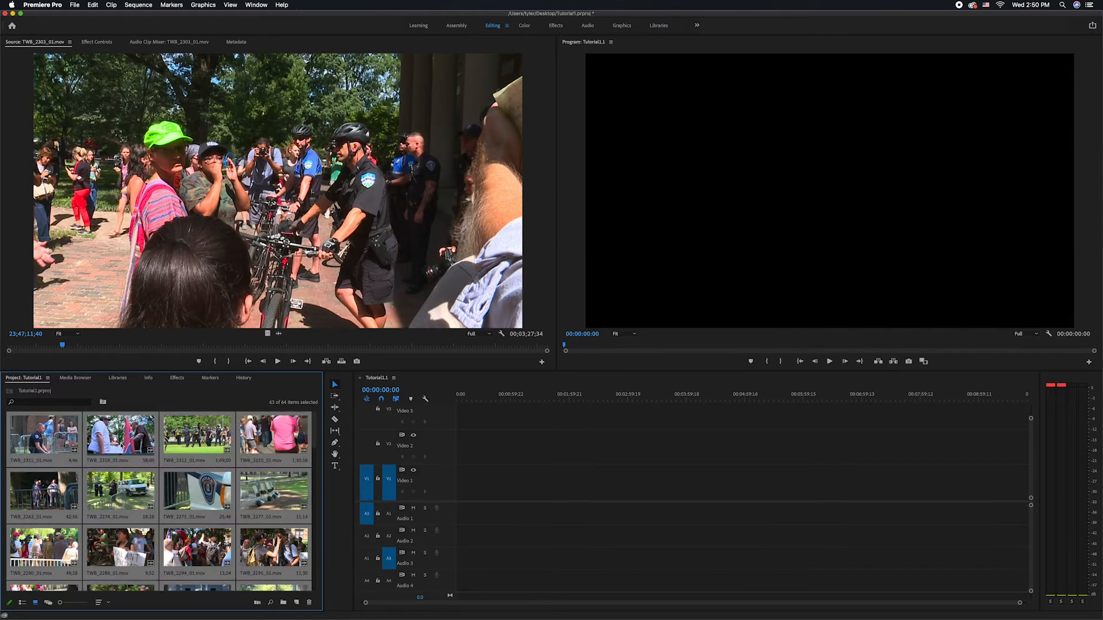
right_click(123, 441)
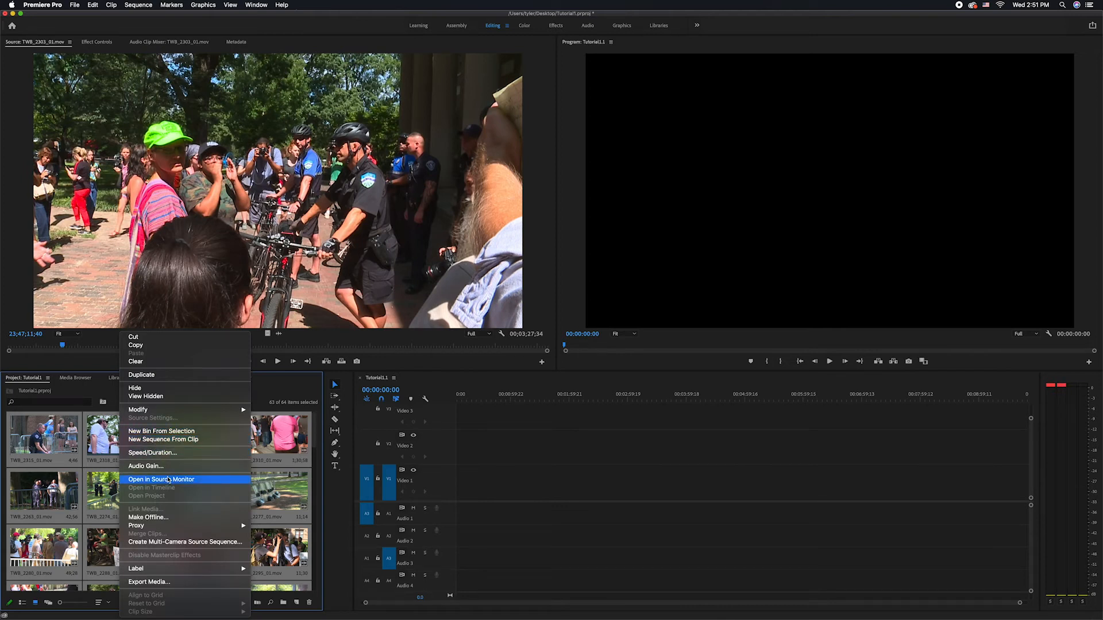
mouse_move(167, 411)
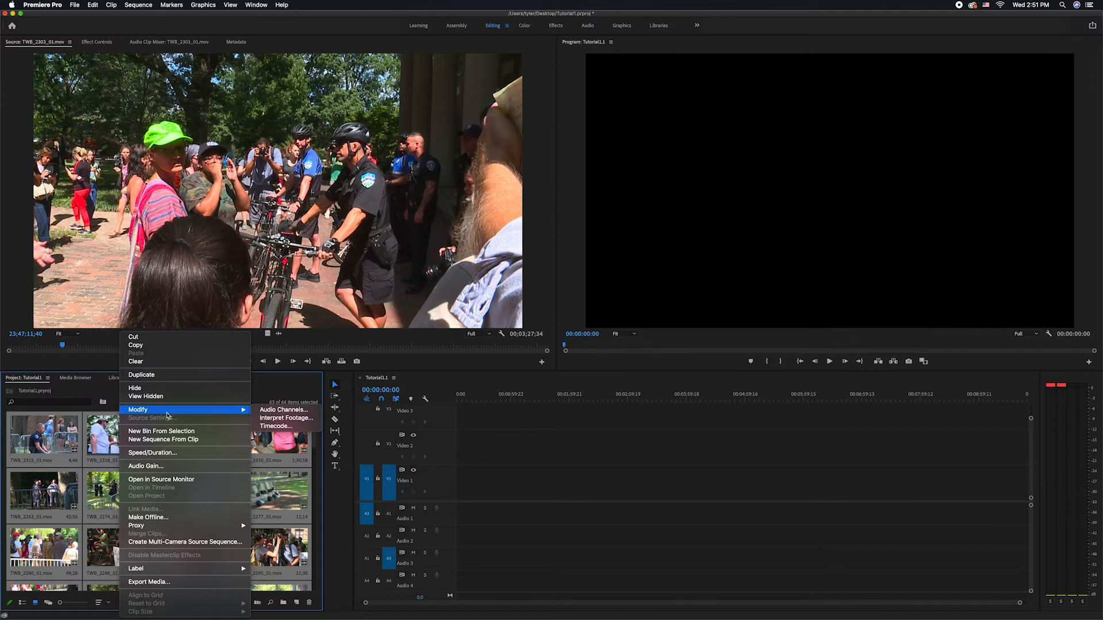
click(284, 412)
click(455, 216)
click(455, 215)
click(465, 225)
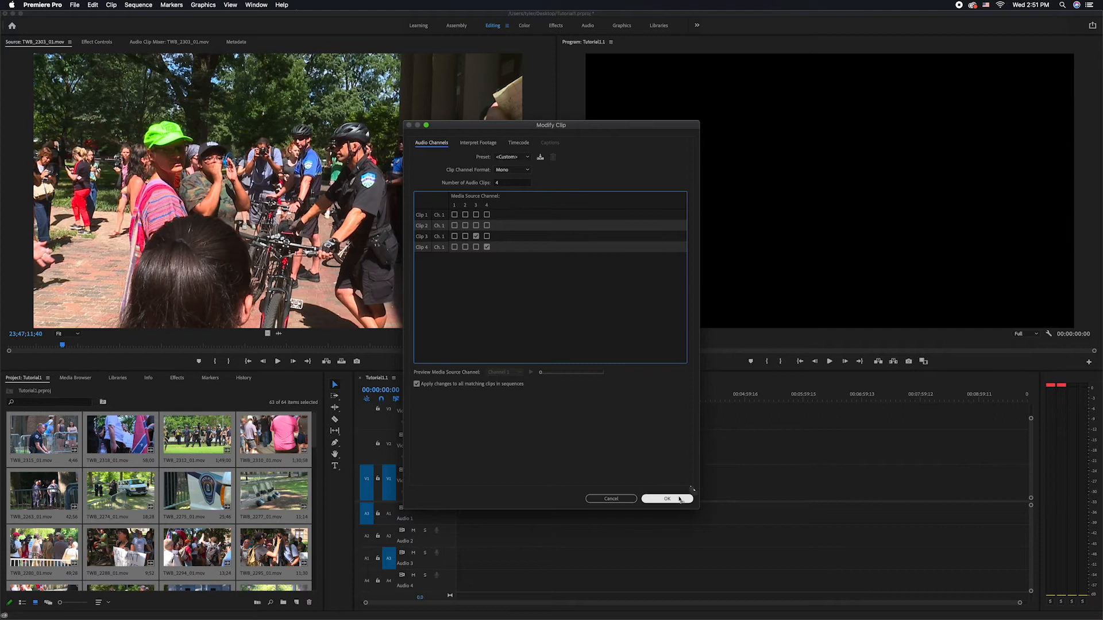
click(680, 500)
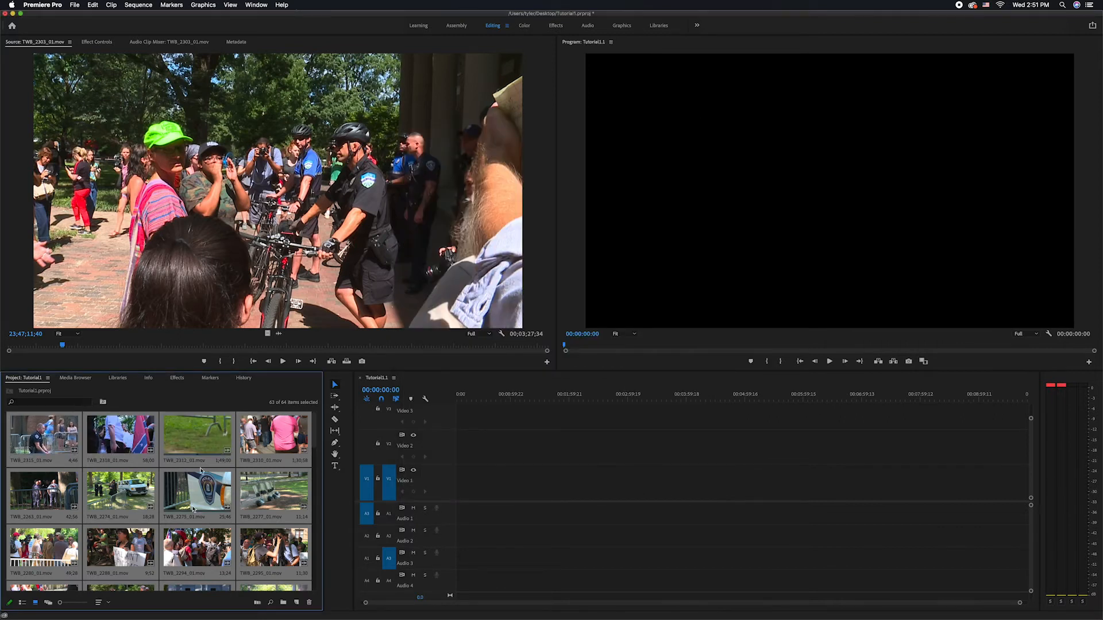
Load TWB_2285_01.mov in the Source Monitor and scrub through it to check its audio
scroll(192, 506, down, 5)
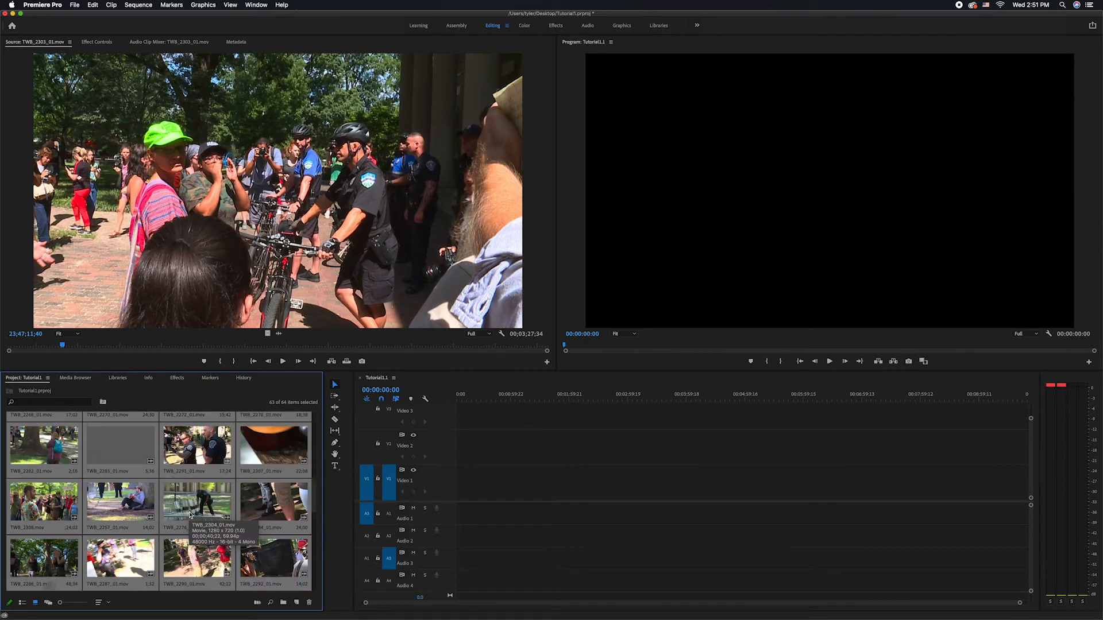
double_click(121, 446)
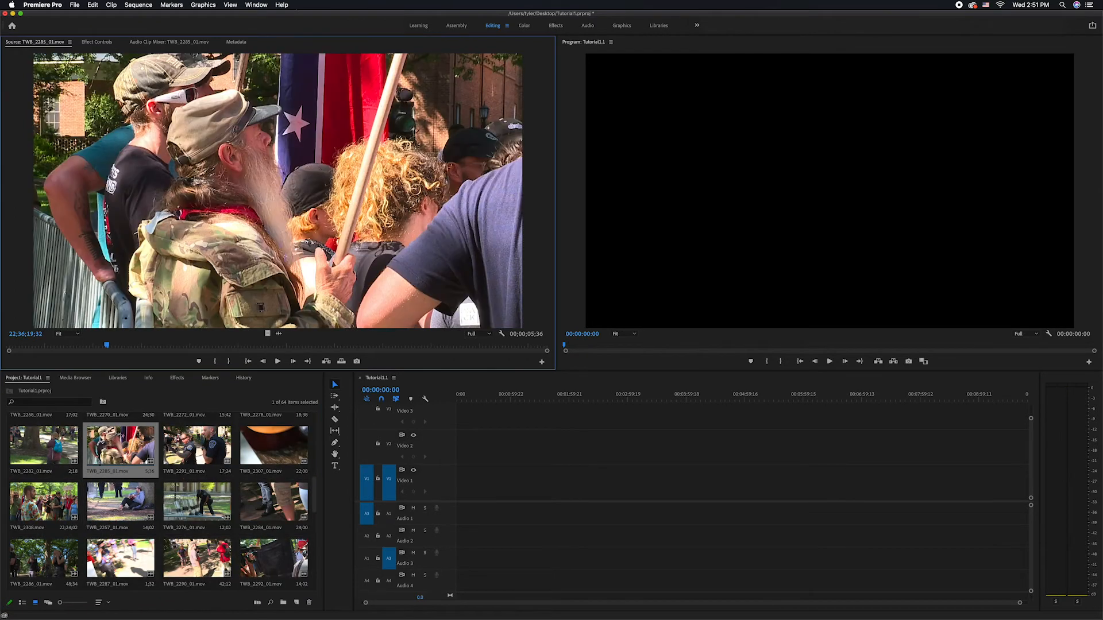
drag(19, 346, 90, 352)
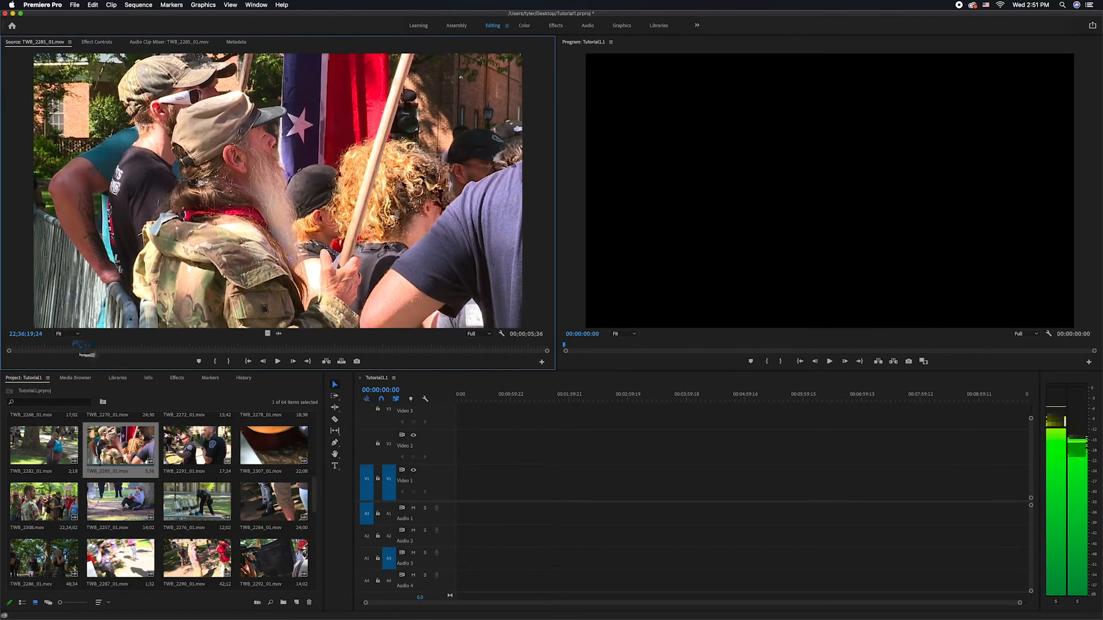
Load TWB_2291_01.mov and TWB_2284_01.mov in the Source Monitor in turn and scrub through each clip
double_click(186, 451)
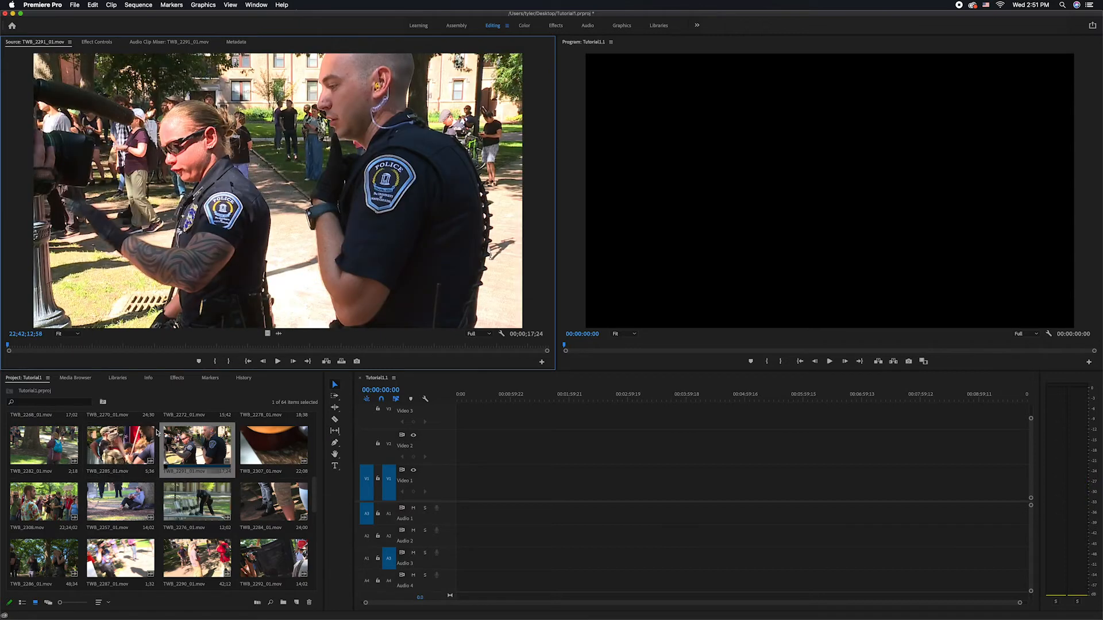
drag(28, 347, 198, 358)
double_click(270, 500)
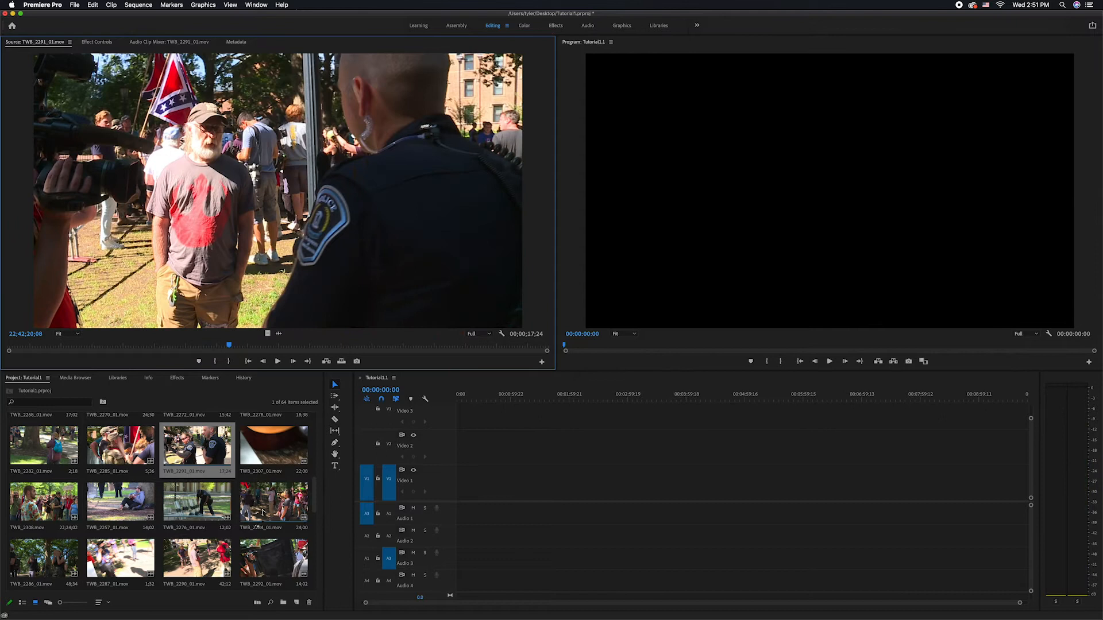
drag(24, 346, 164, 360)
scroll(288, 482, down, 5)
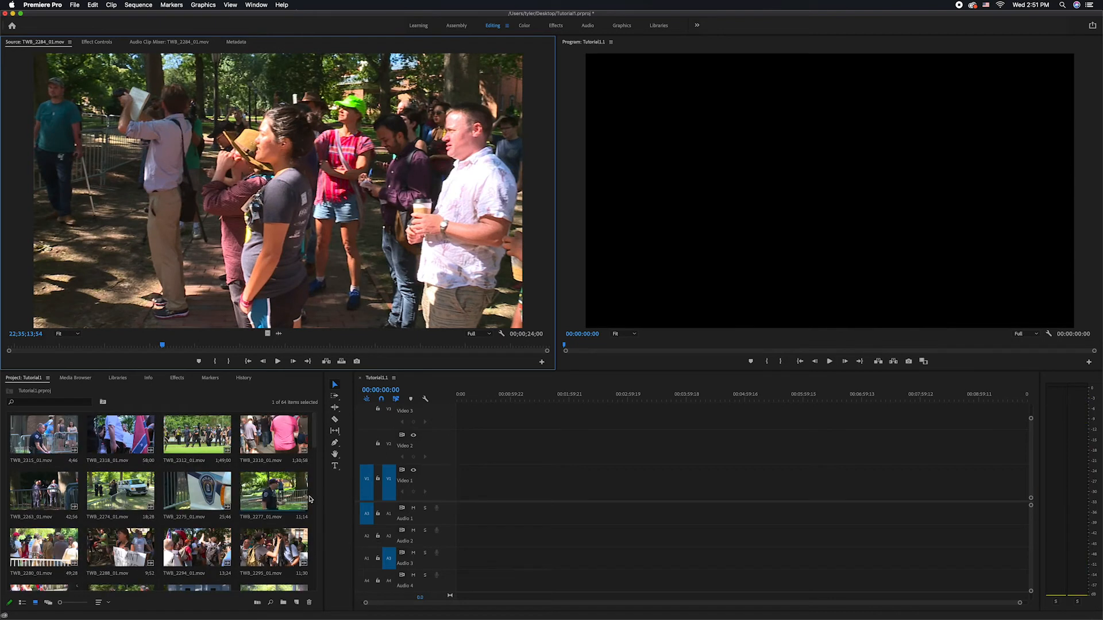
Load TWB_2277_01.mov in the Source Monitor, mark an In point near its beginning and start playback
double_click(262, 497)
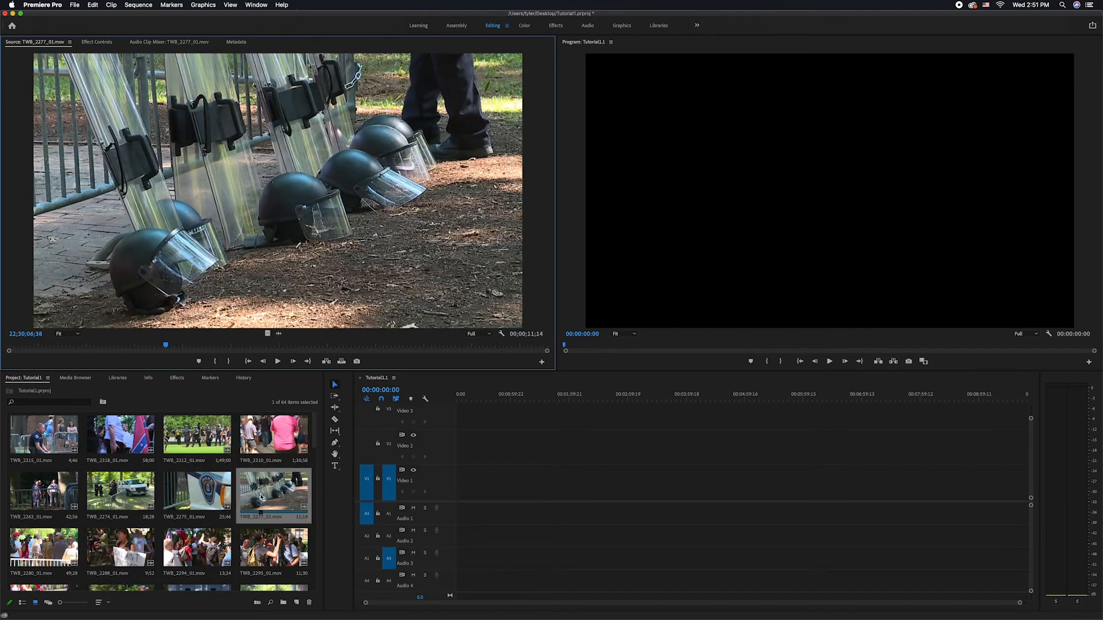
click(100, 348)
key(space)
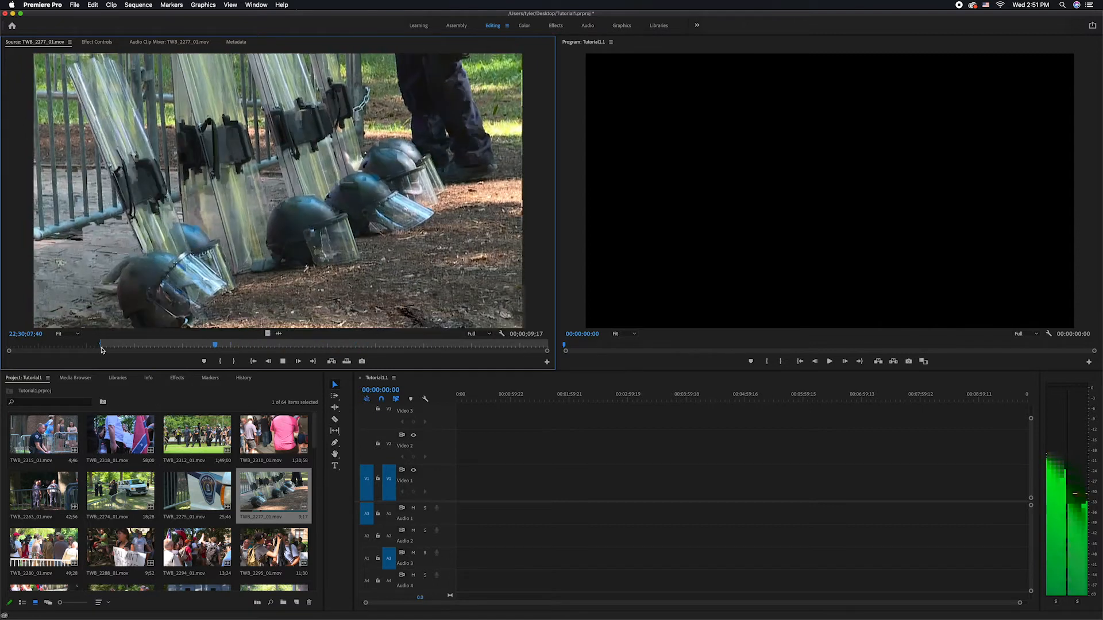
Shuttle TWB_2277_01.mov backward and forward from the shields and helmets to the walking officer to review the shot
key(k)
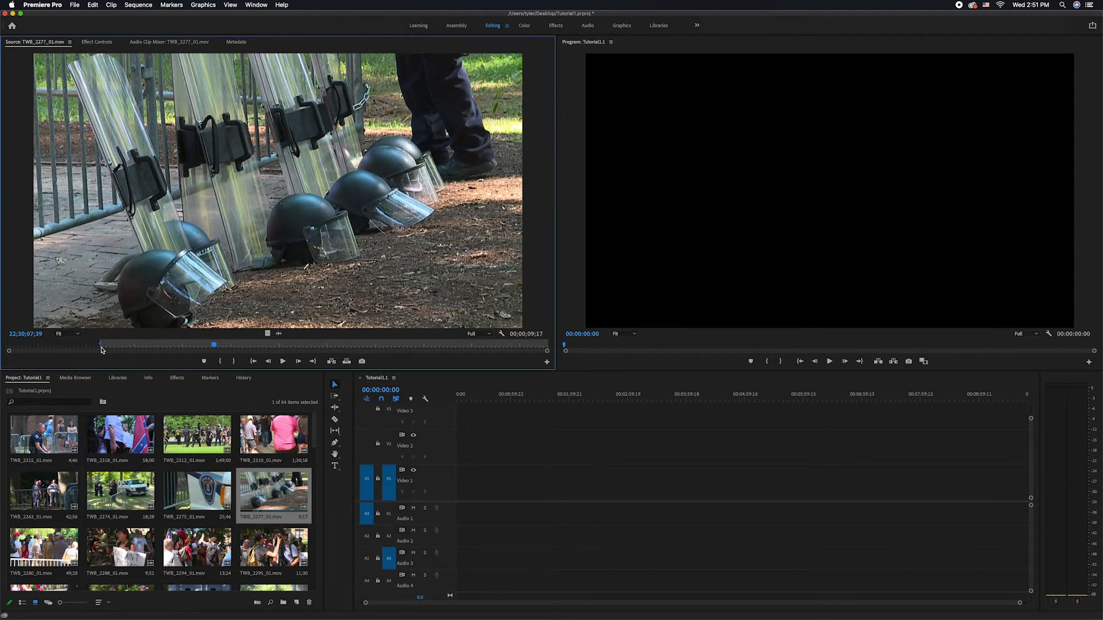
key(j)
key(k)
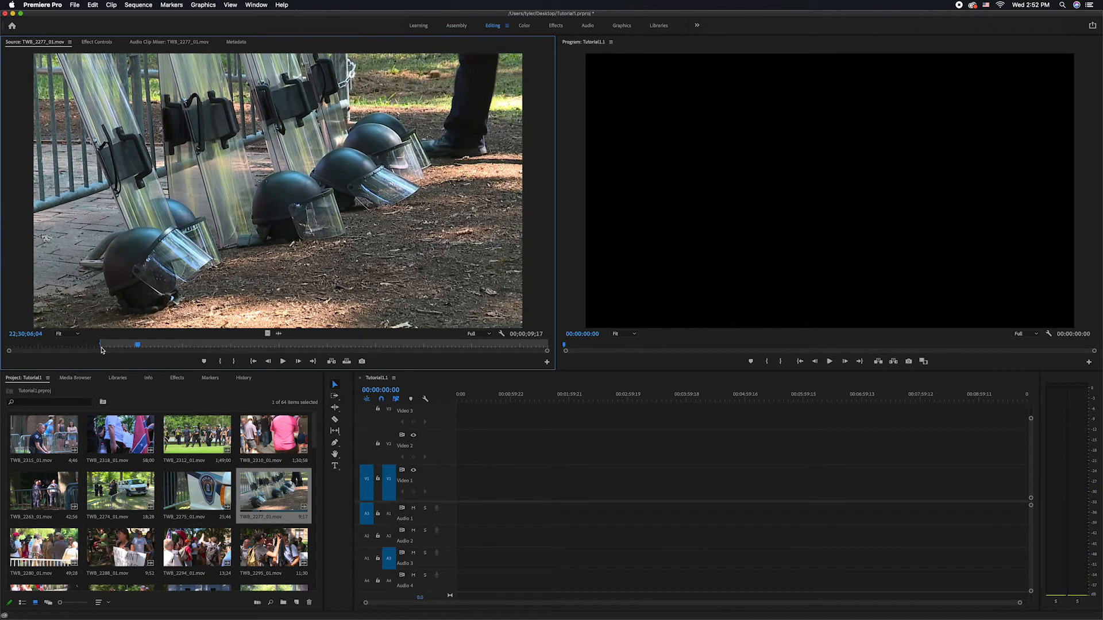
key(l)
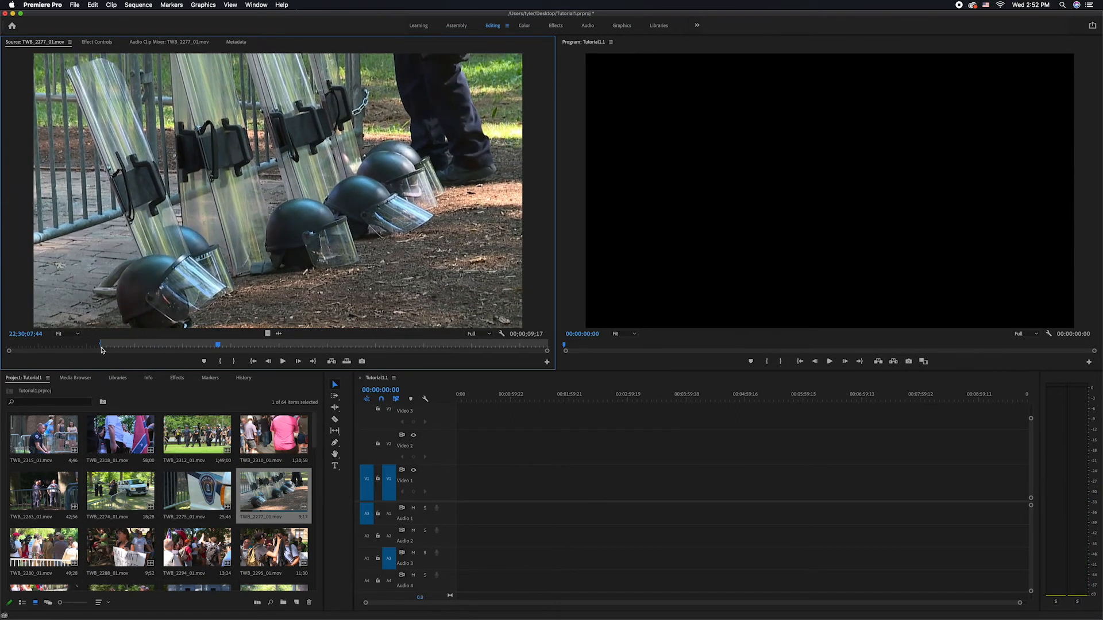
key(k)
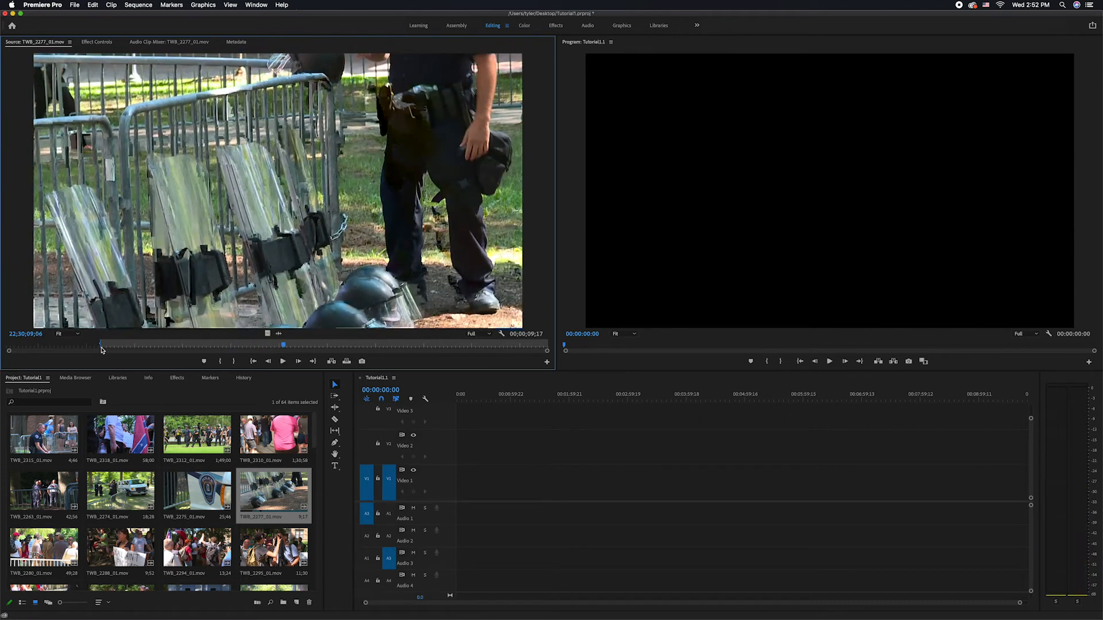
key(l)
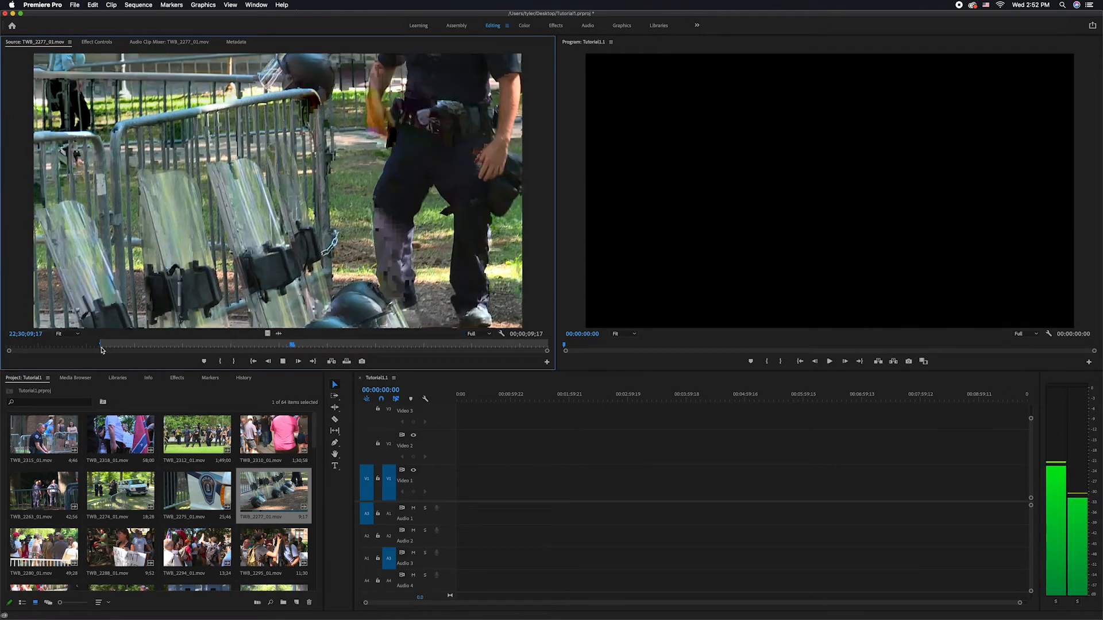
key(k)
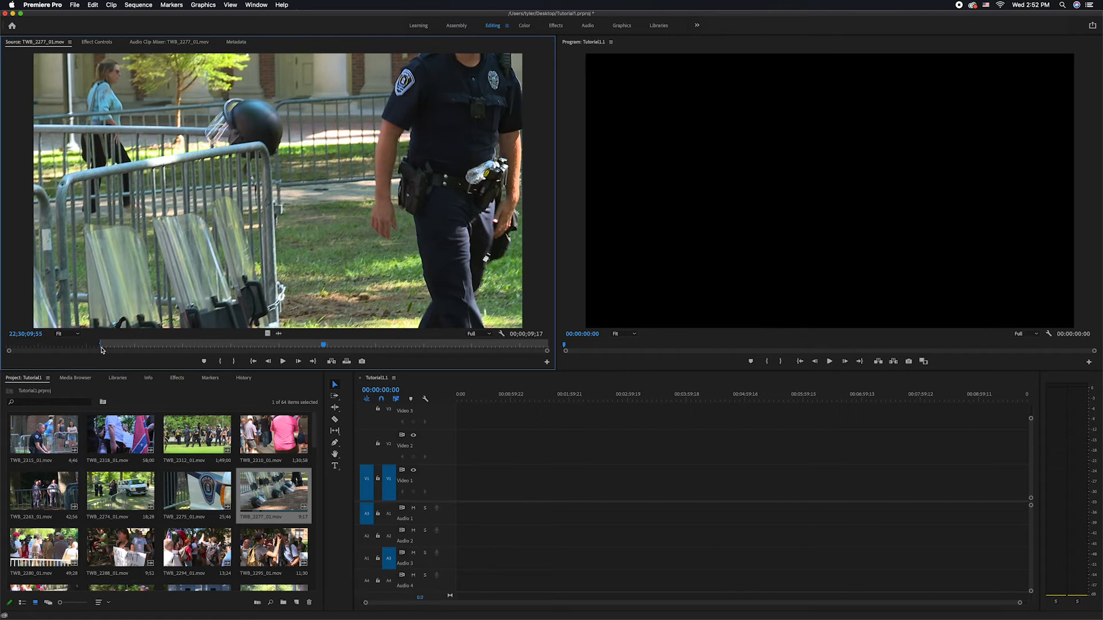
Mark TWB_2277_01.mov with an In point at 22;30;06;50 and an Out point at 22;30;11;18
key(j)
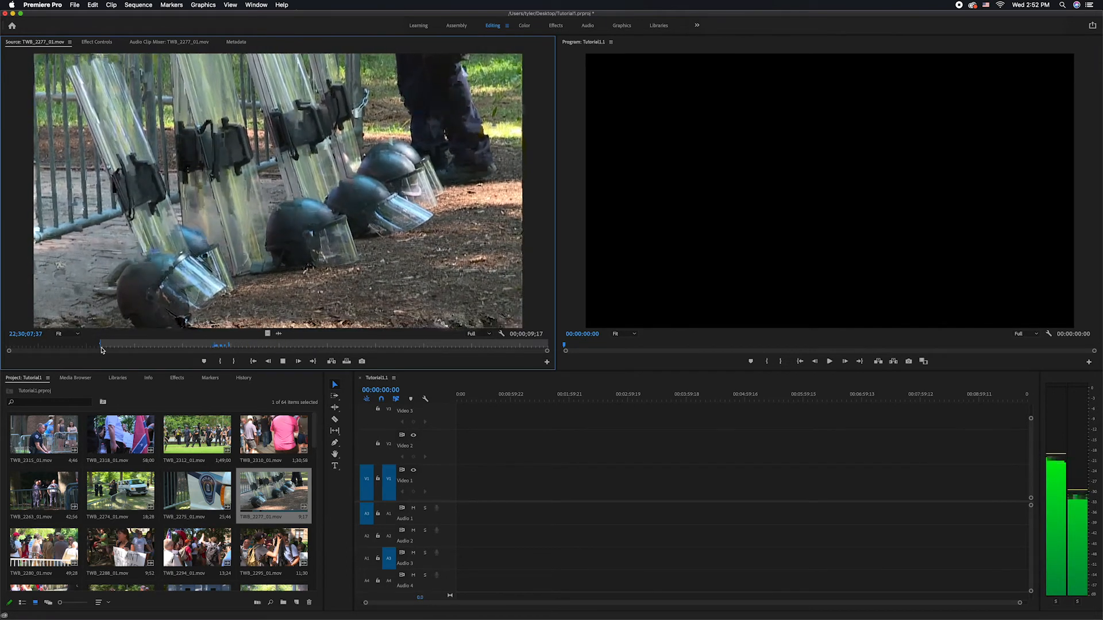
key(k)
key(i)
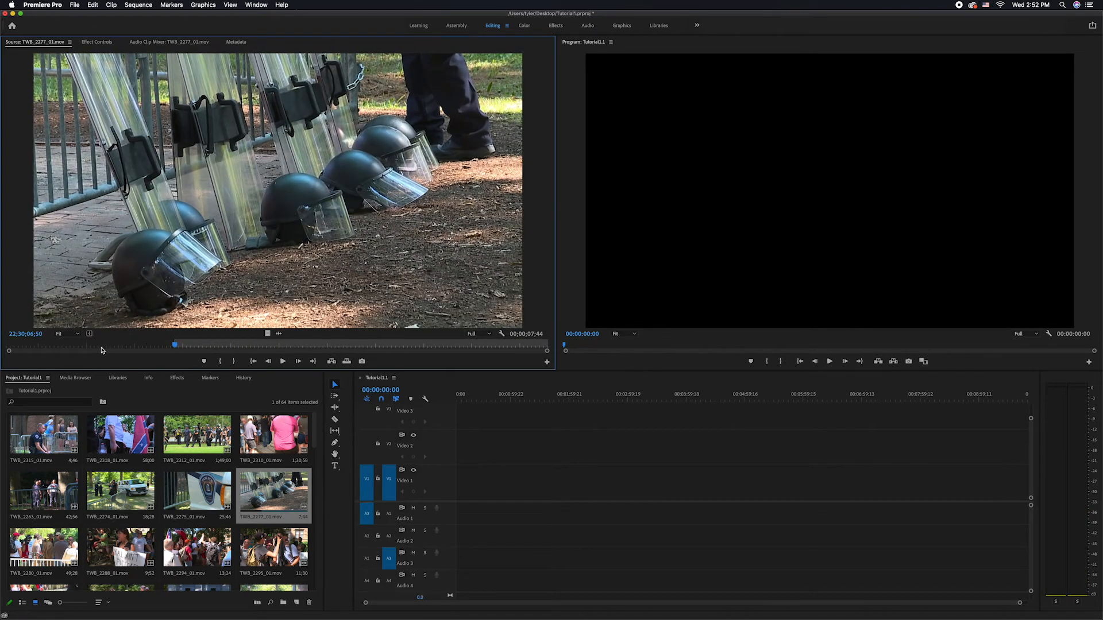
key(l)
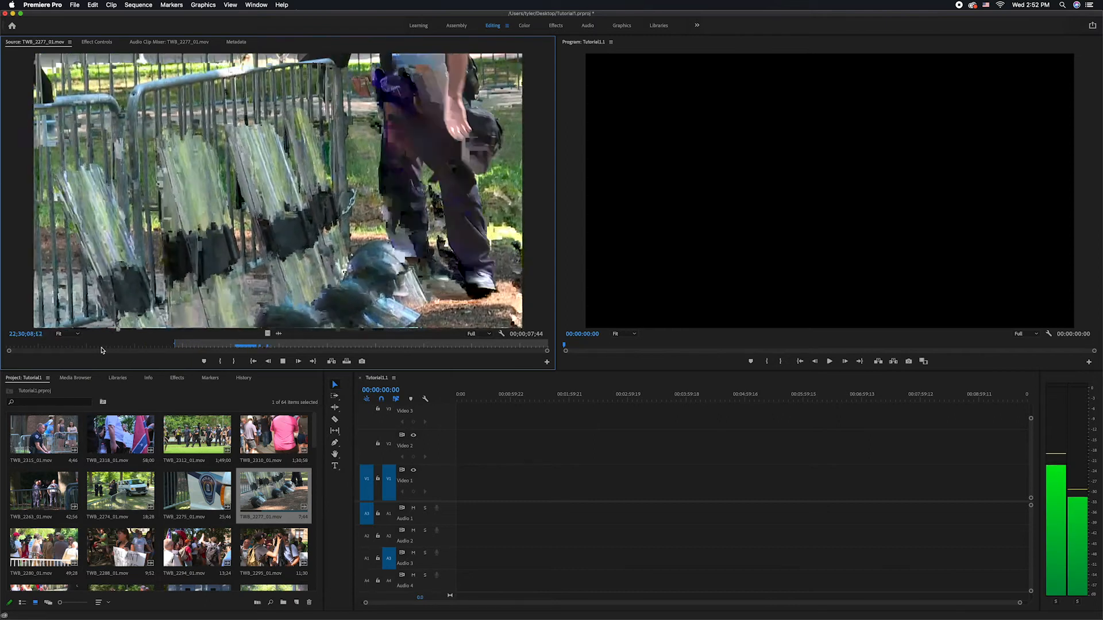
key(k)
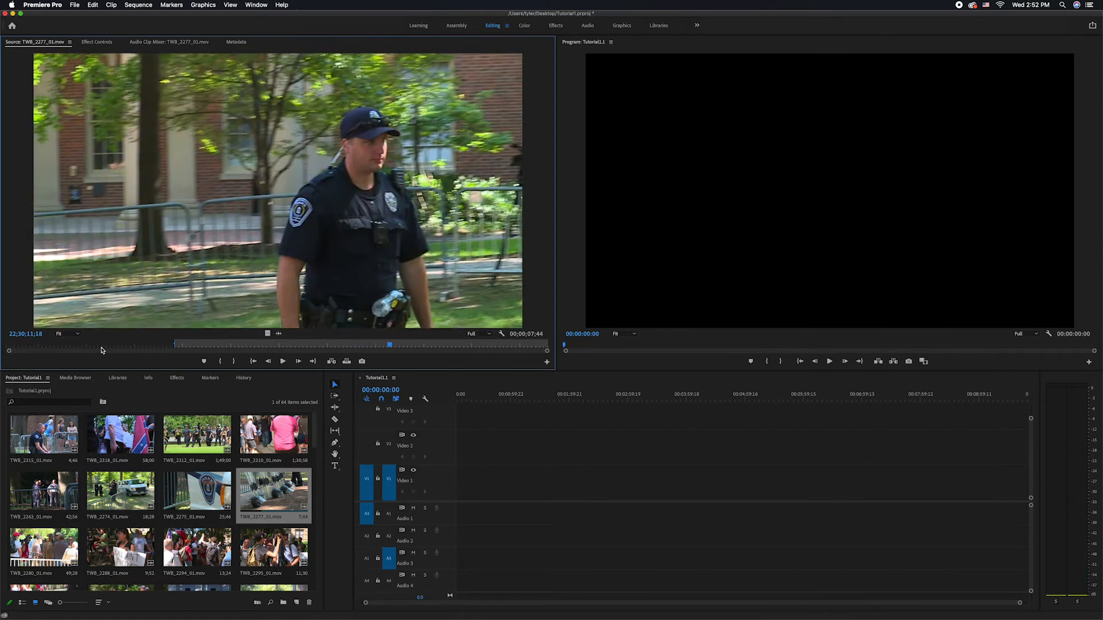
key(o)
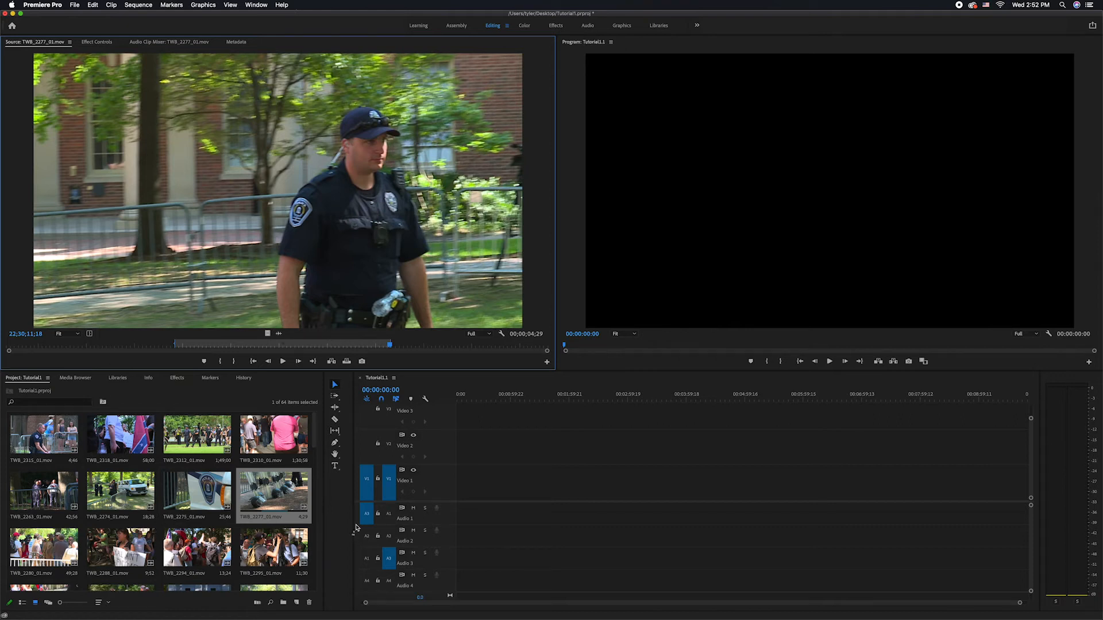
Patch the source audio to Audio 3 and keep Audio 3 as the targeted audio track
click(390, 566)
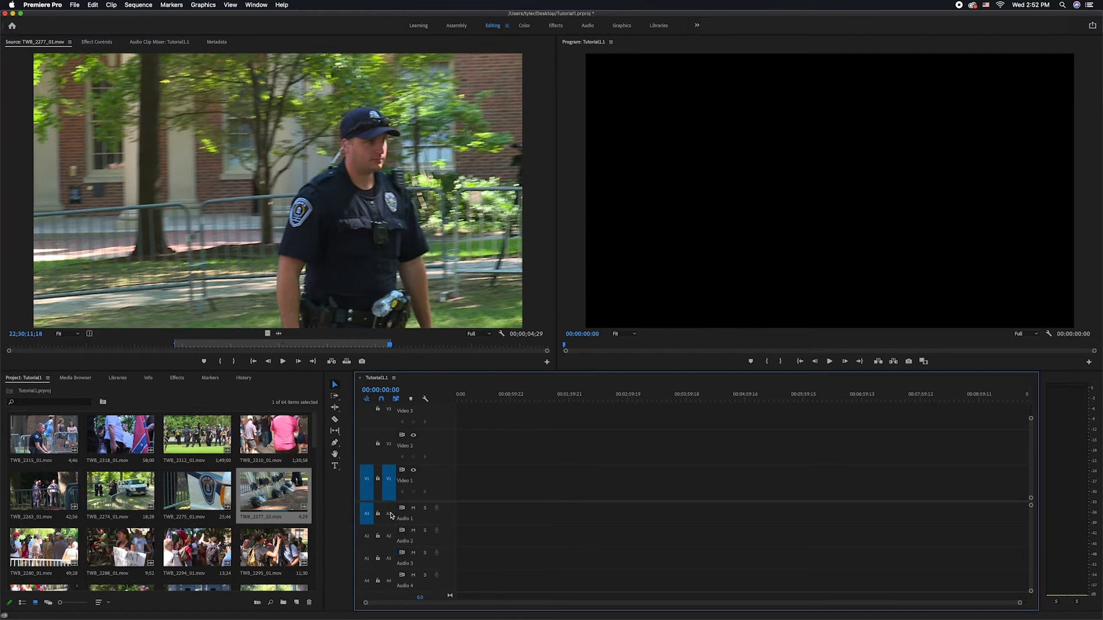
click(389, 559)
click(366, 559)
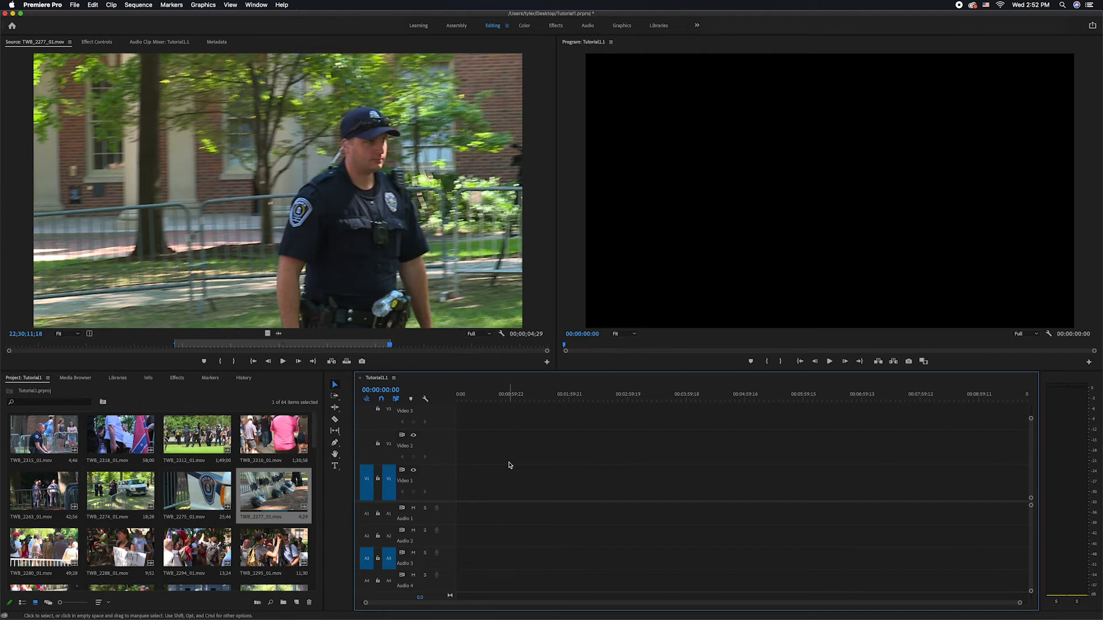
Overwrite the marked segment of TWB_2277_01.mov onto Video 1 and Audio 3 at the start of the sequence
click(475, 400)
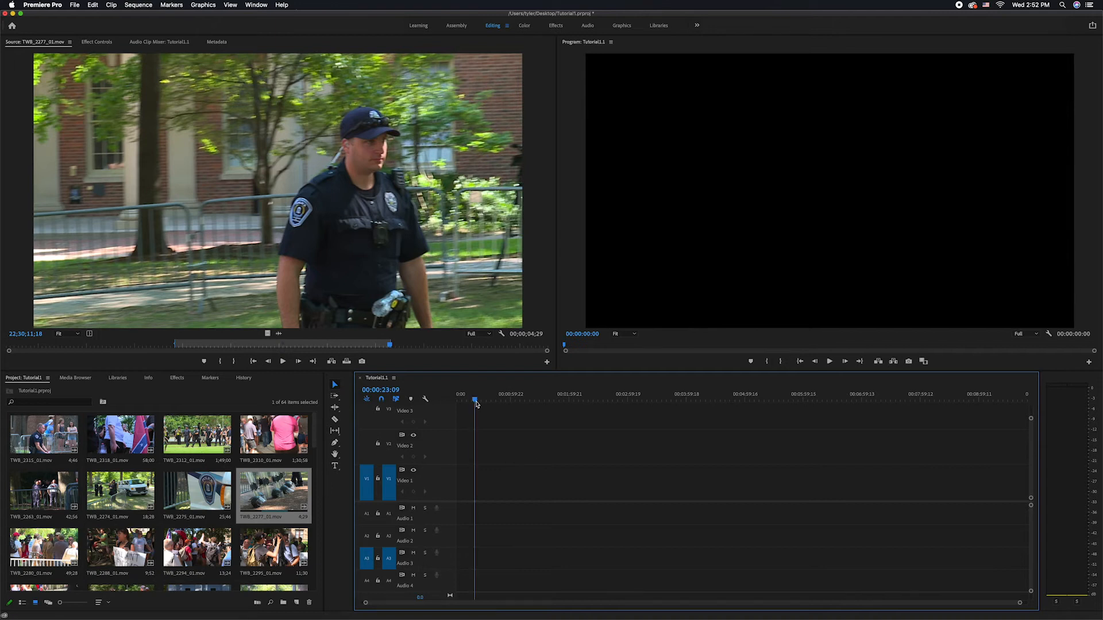
key(Home)
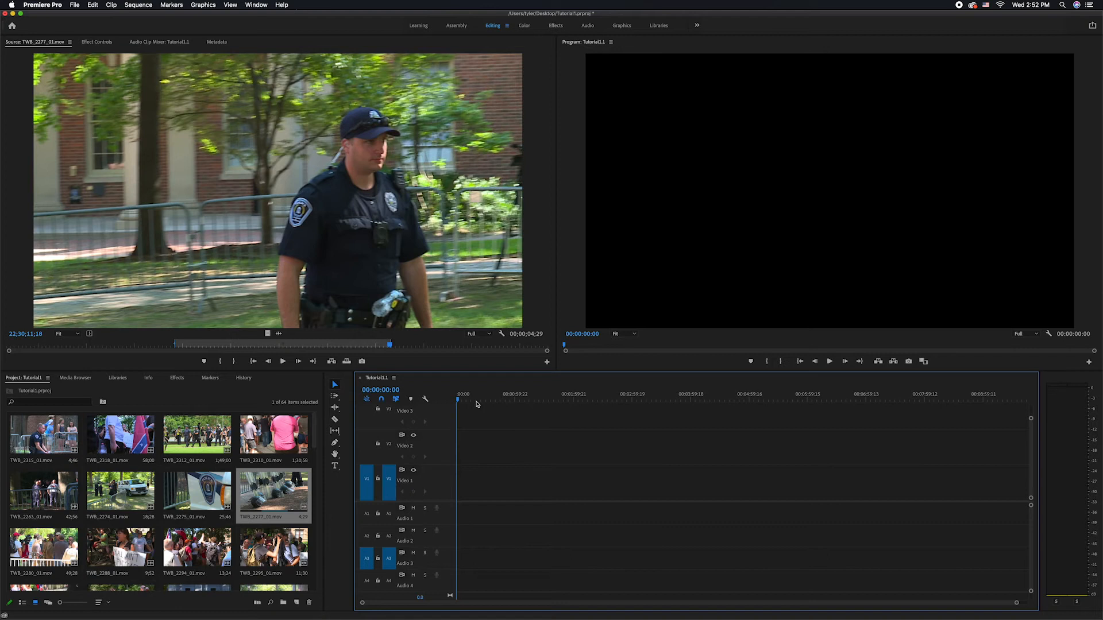
key(period)
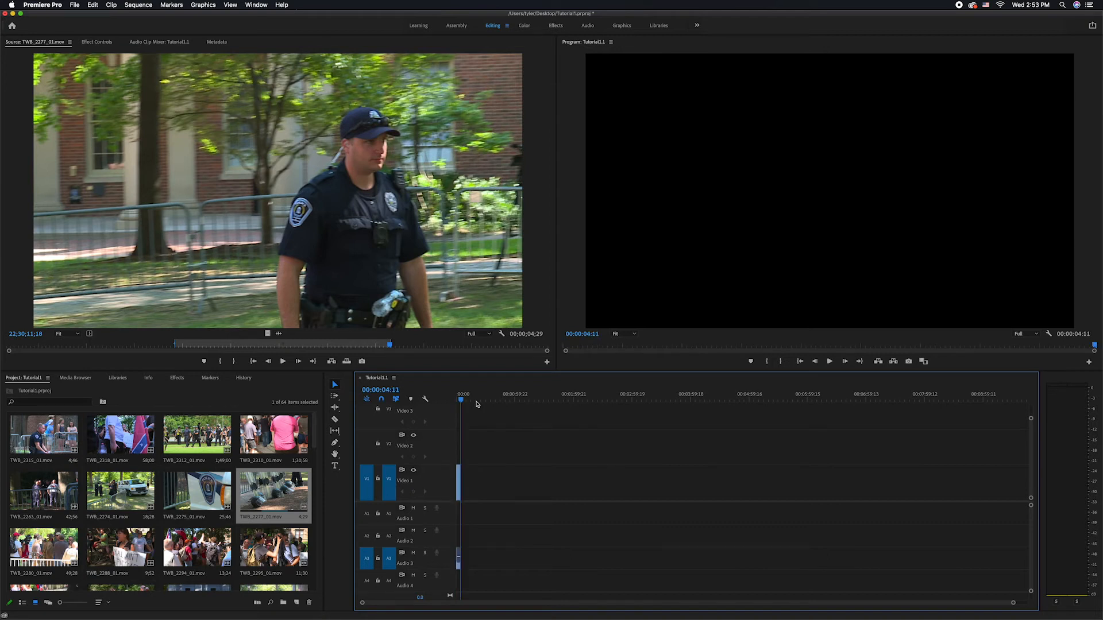
key(equal)
key(equal)
key(equal)
key(equal)
key(equal)
key(equal)
key(equal)
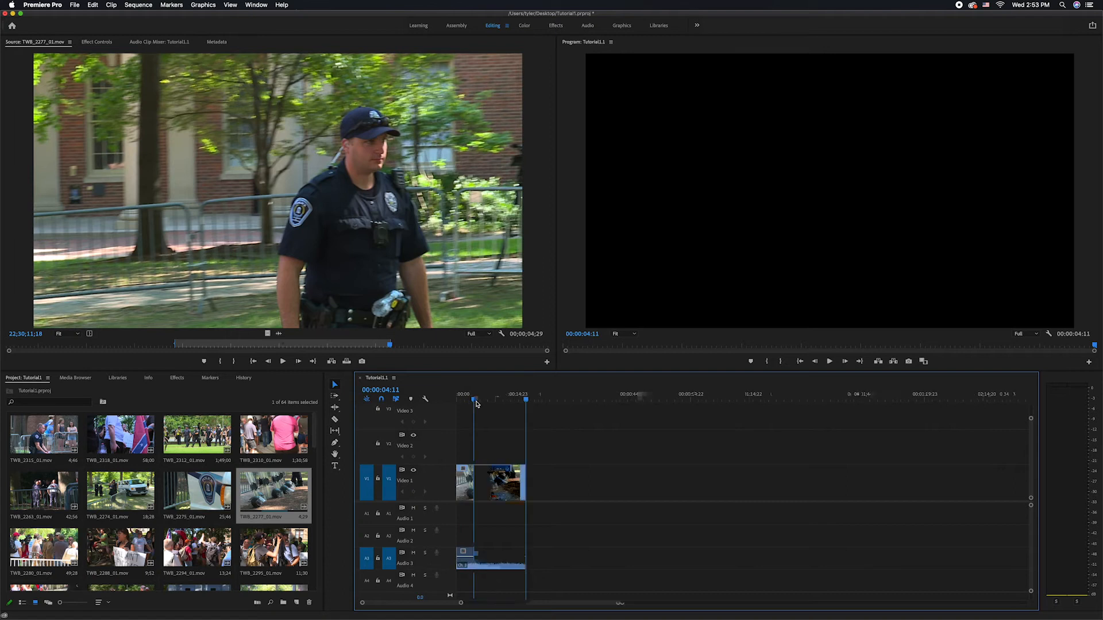
key(Home)
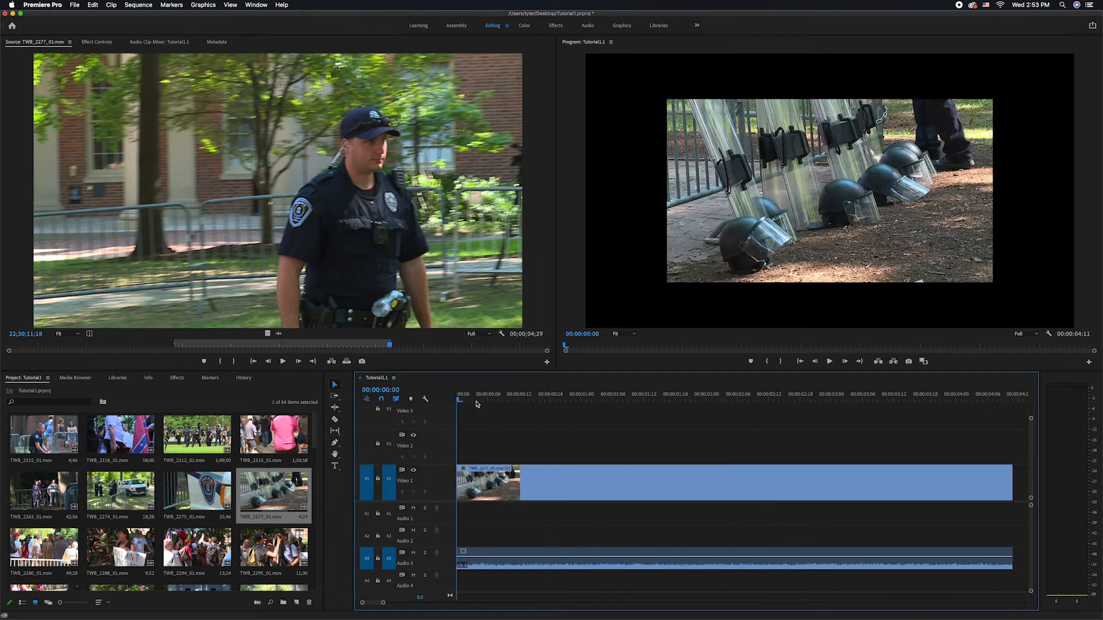
Try inserting the marked TWB_2277_01.mov segment at 00:00:01:17 inside the existing timeline clip, and undo the insert
click(672, 399)
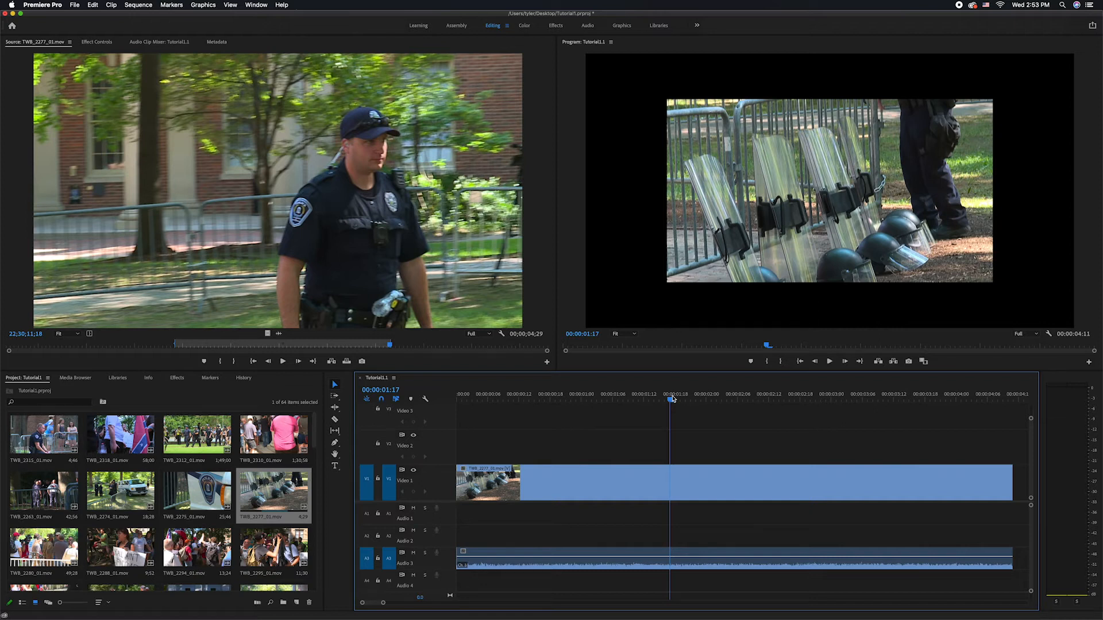
key(comma)
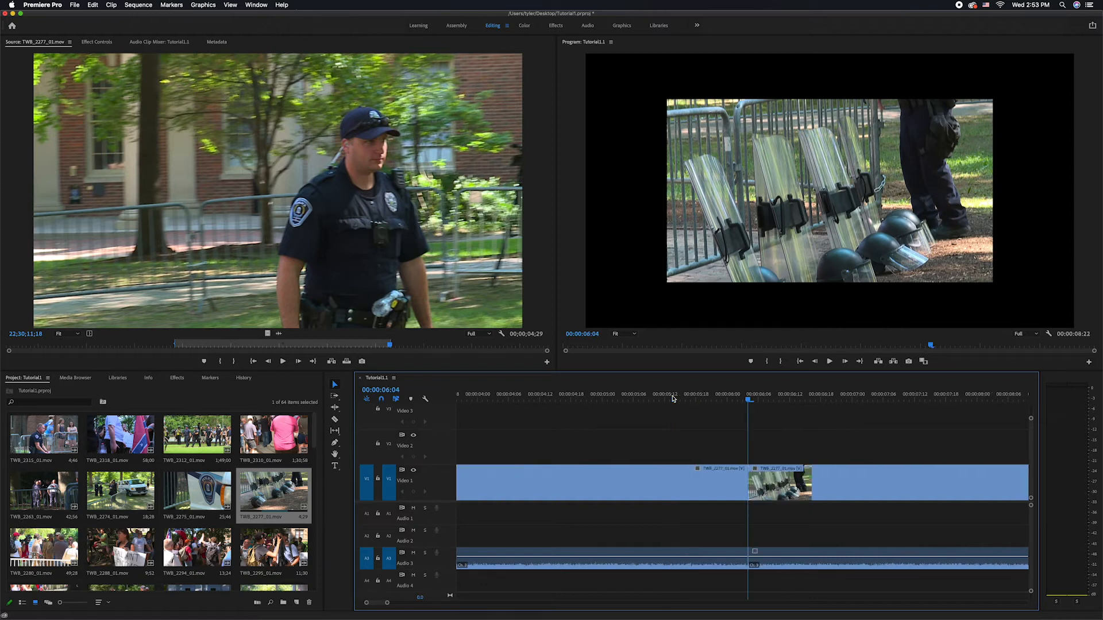
key(minus)
key(minus)
key(minus)
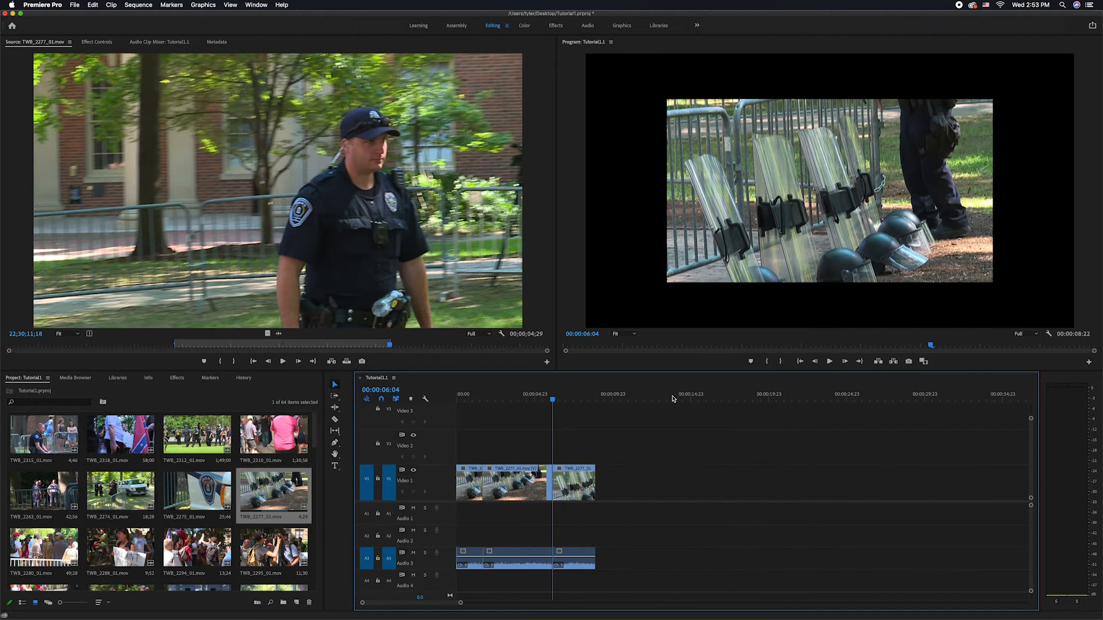
click(493, 477)
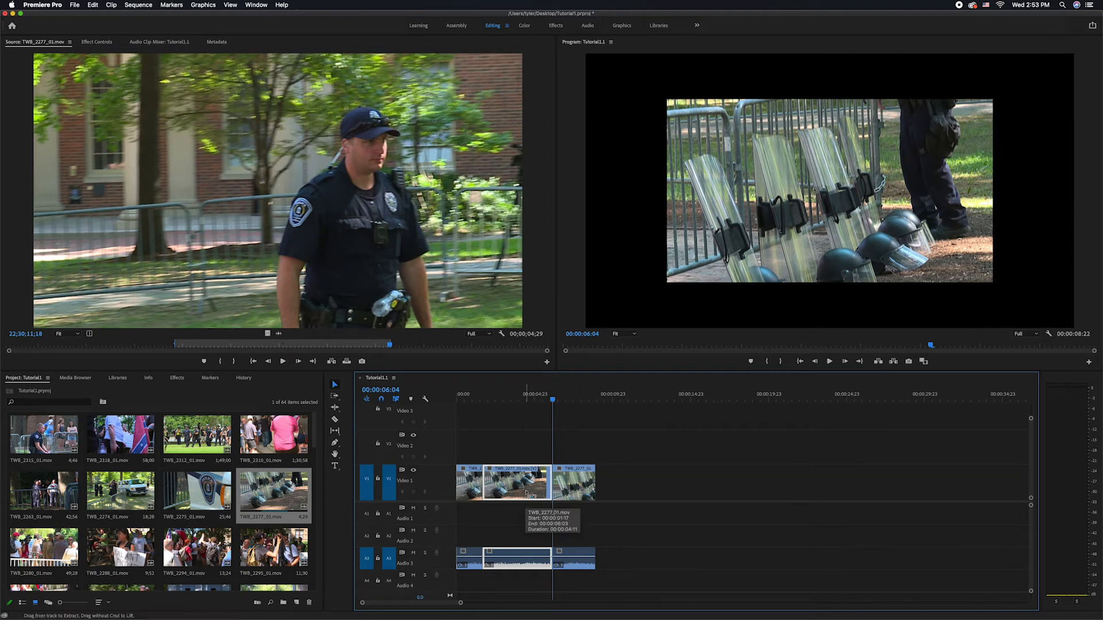
key(super+z)
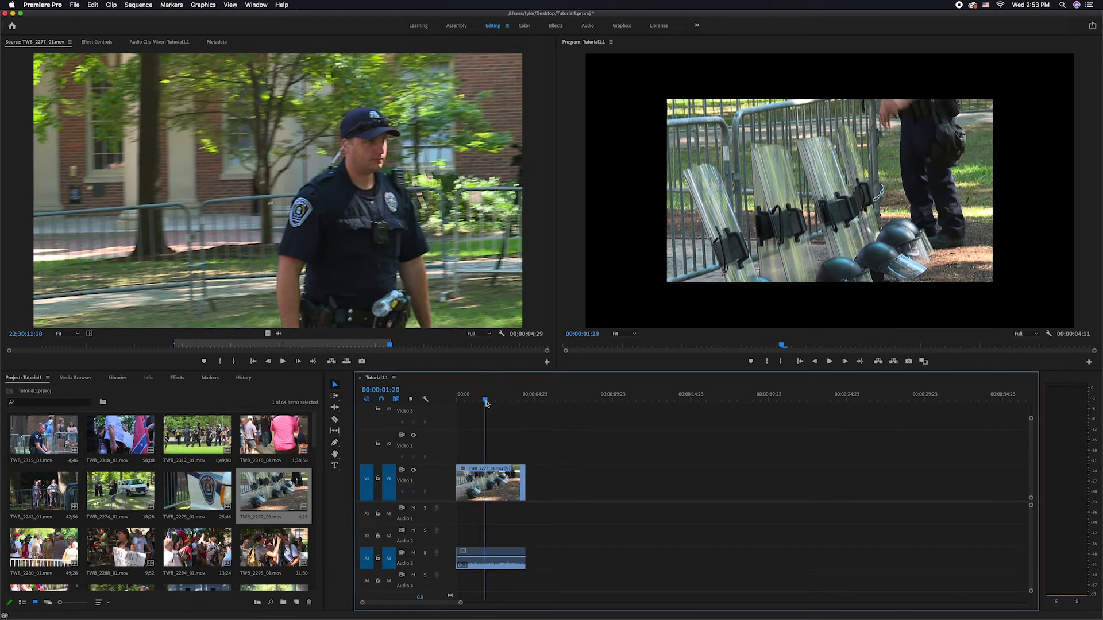
Place the playhead at the end of the timeline clip, load TWB_2288_01.mov and mark its In point at 22;38;17;16
key(Down)
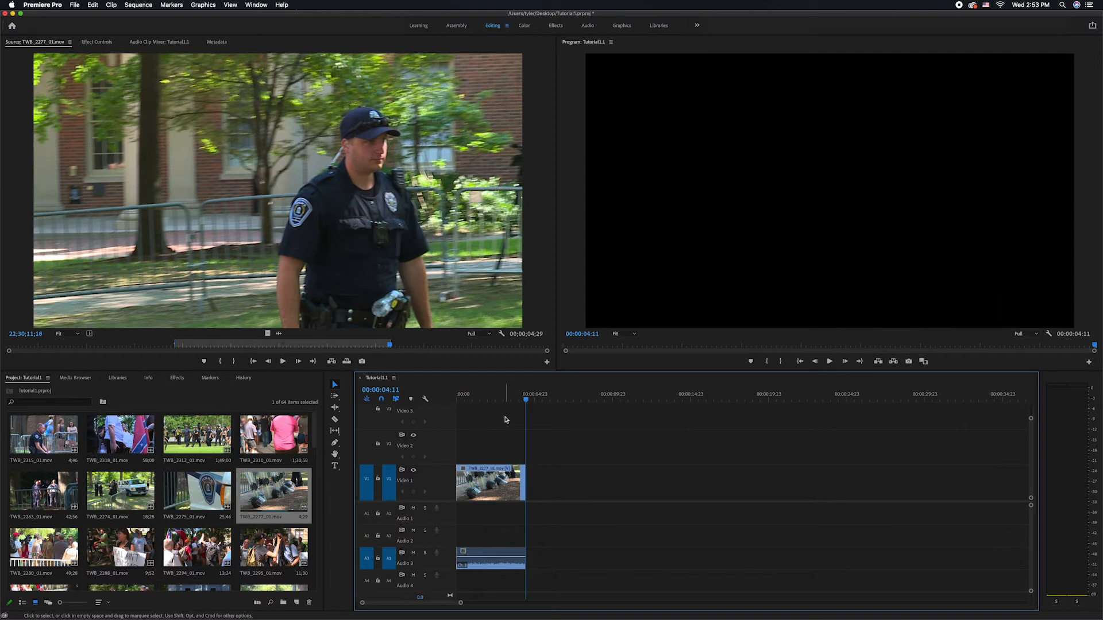
double_click(197, 491)
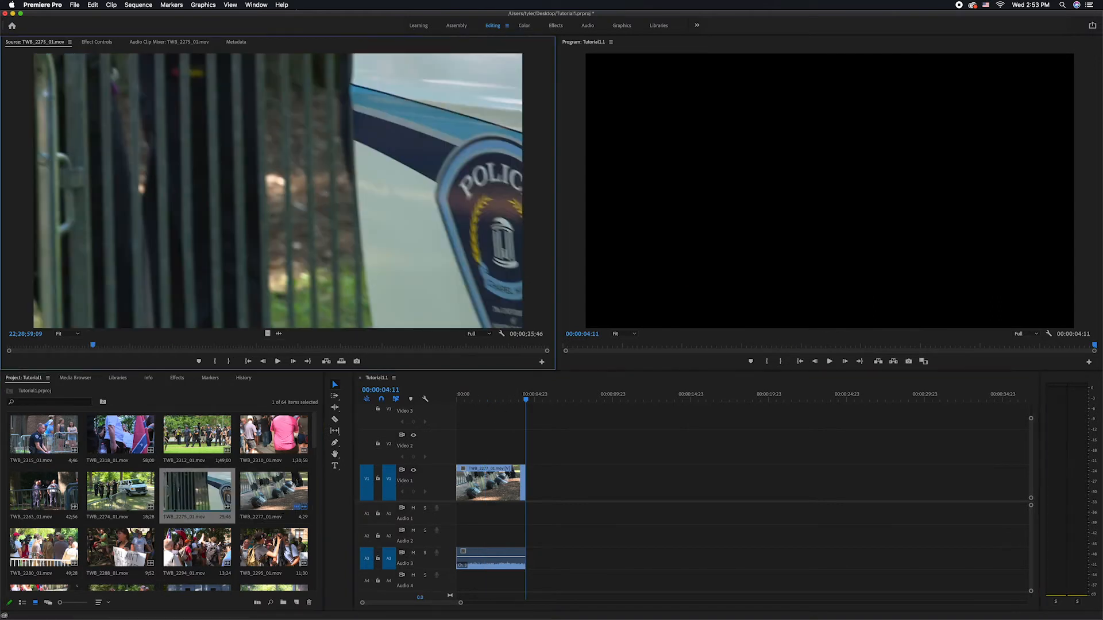
double_click(121, 548)
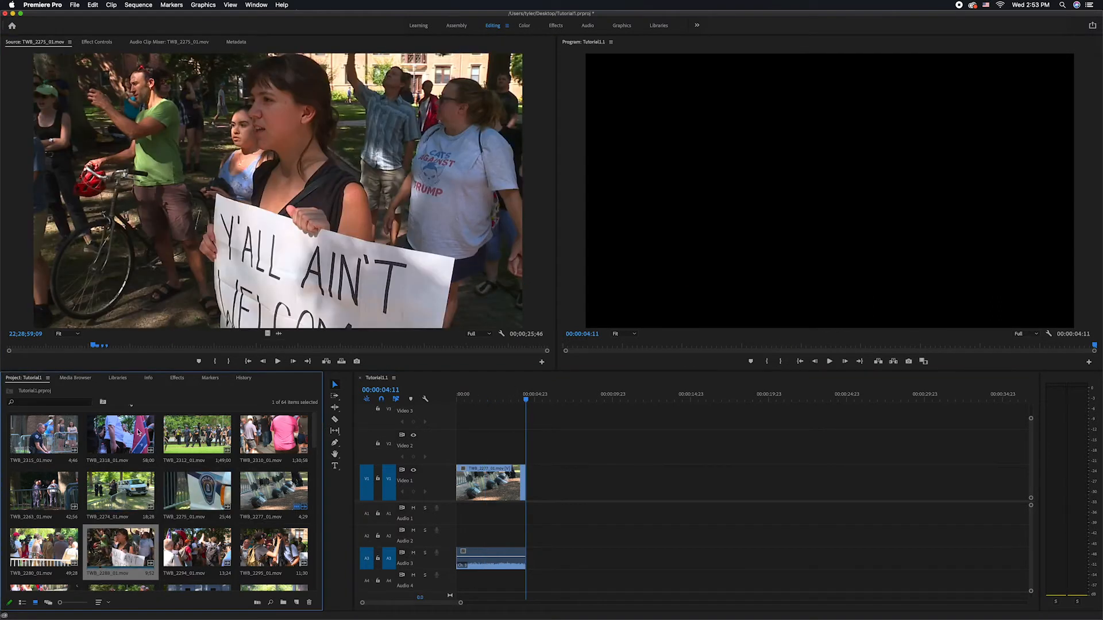
drag(77, 345, 165, 349)
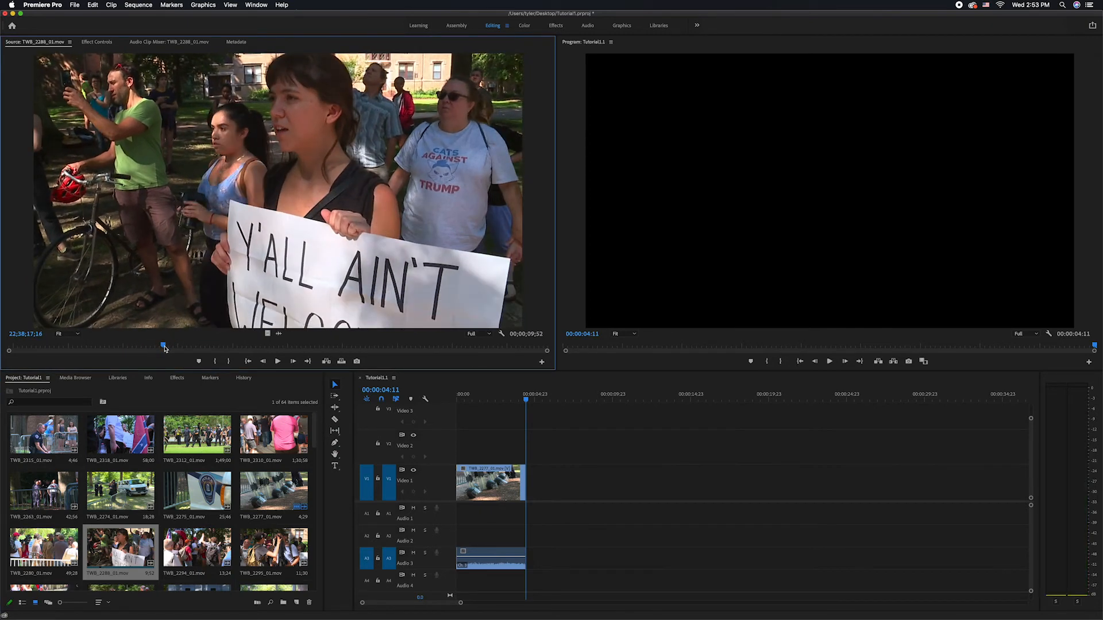
key(i)
Mark the Out point of TWB_2288_01.mov at 22;38;19;59 and overwrite the segment into the sequence at 00:00:04:11
key(space)
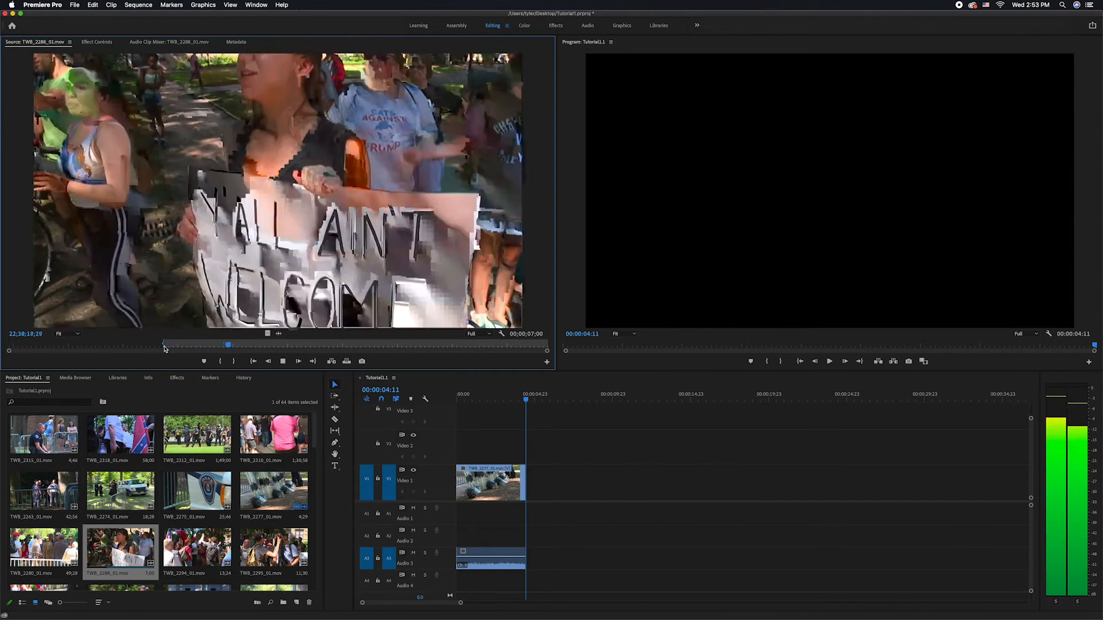
key(space)
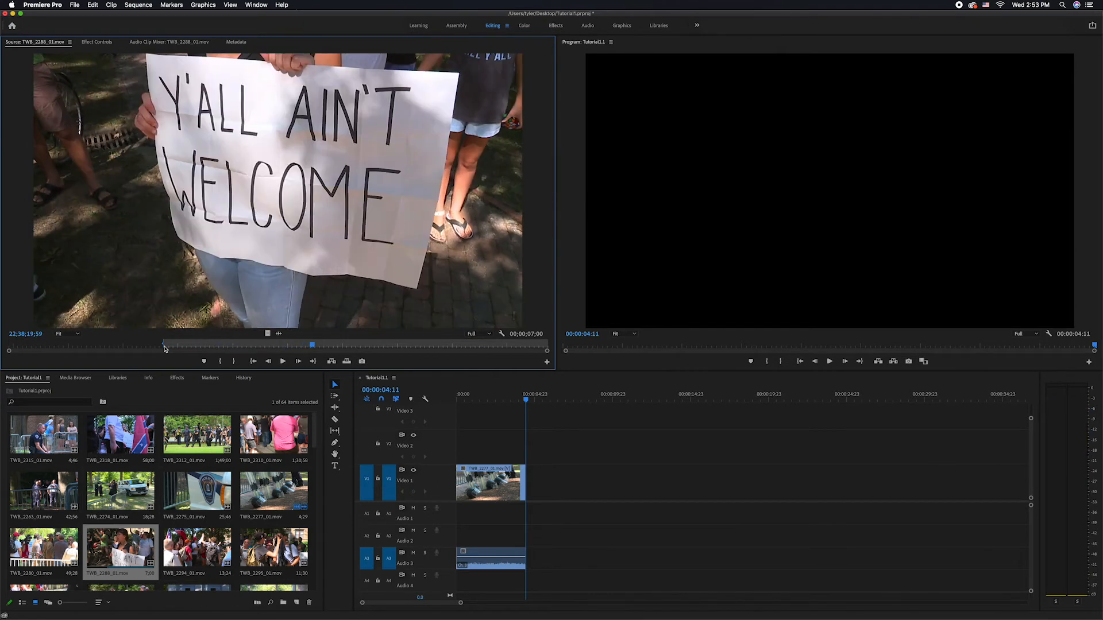
key(o)
key(period)
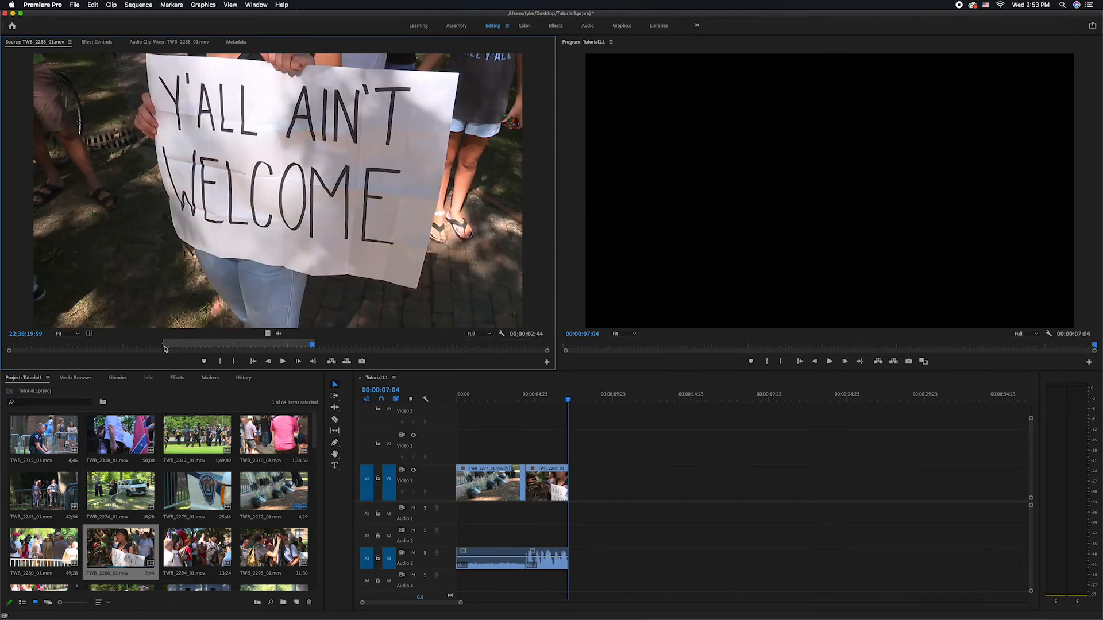
Load TWB_2296_01.mov into the source viewer, preview it and cue it to 22;51;35;03
scroll(229, 471, down, 5)
scroll(225, 464, down, 5)
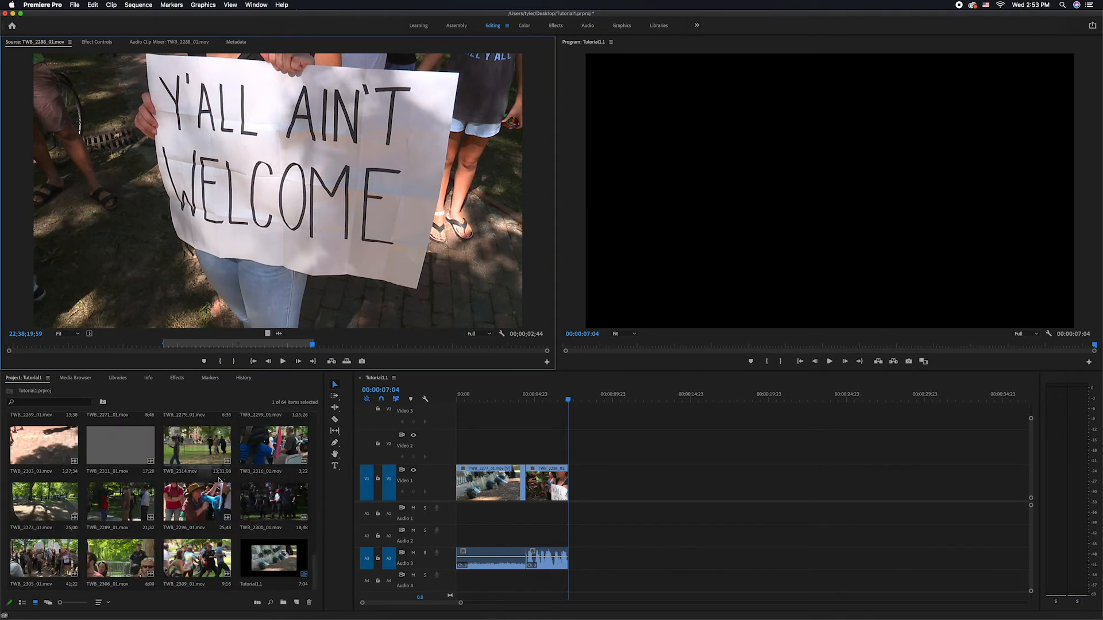
double_click(197, 500)
click(125, 345)
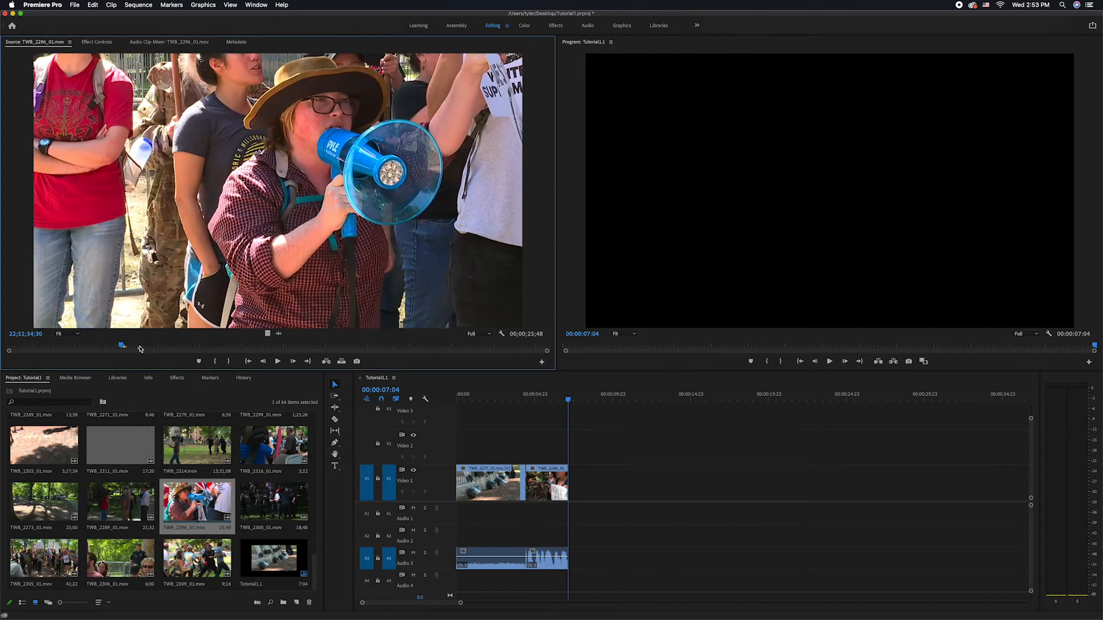
key(space)
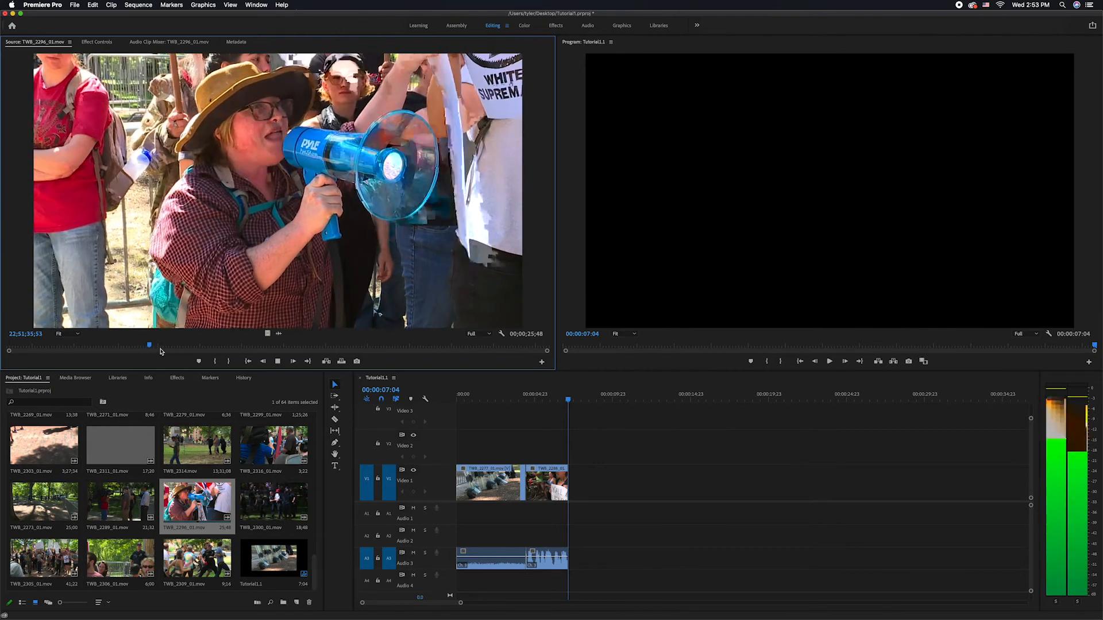
key(space)
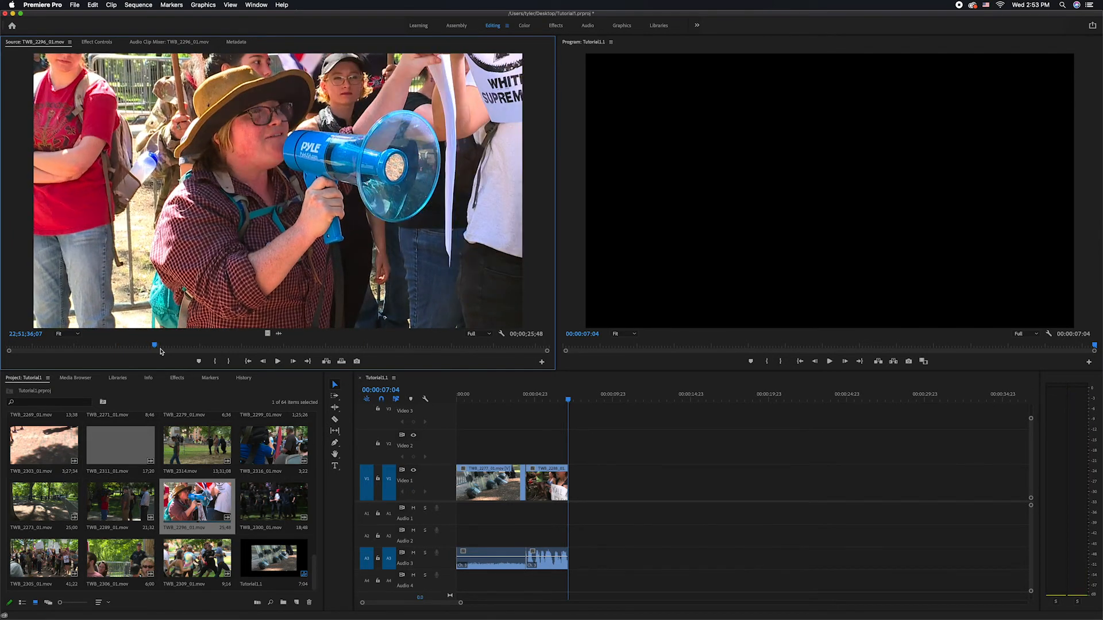
key(k)
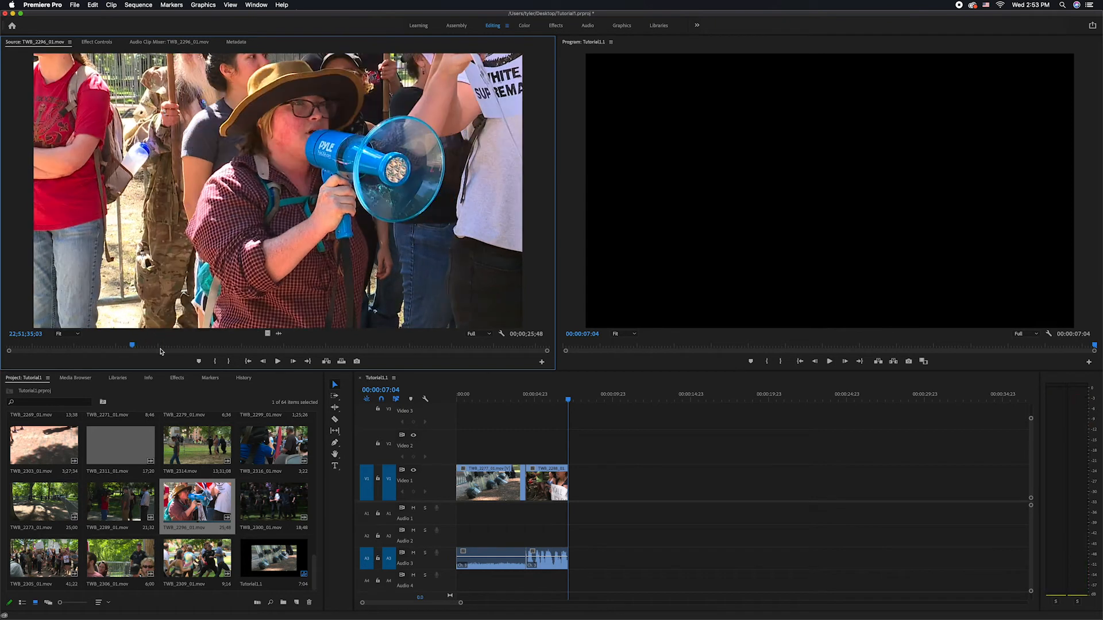
Mark TWB_2296_01.mov from 22;51;35;03 to 22;51;37;09 and overwrite the segment into the sequence at 00:00:07:04
key(i)
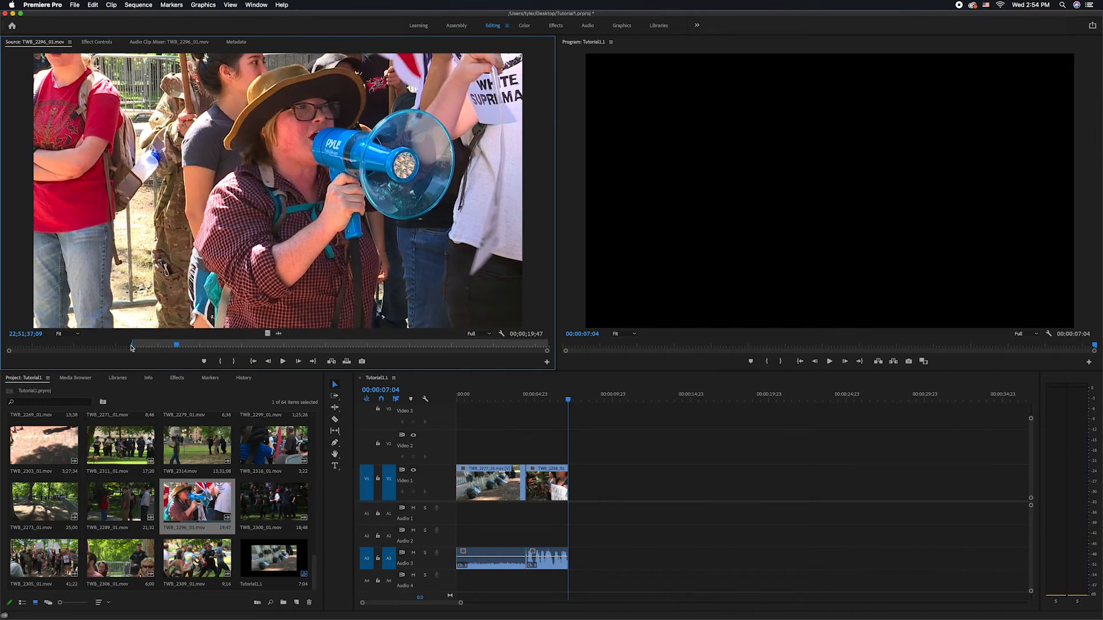
key(o)
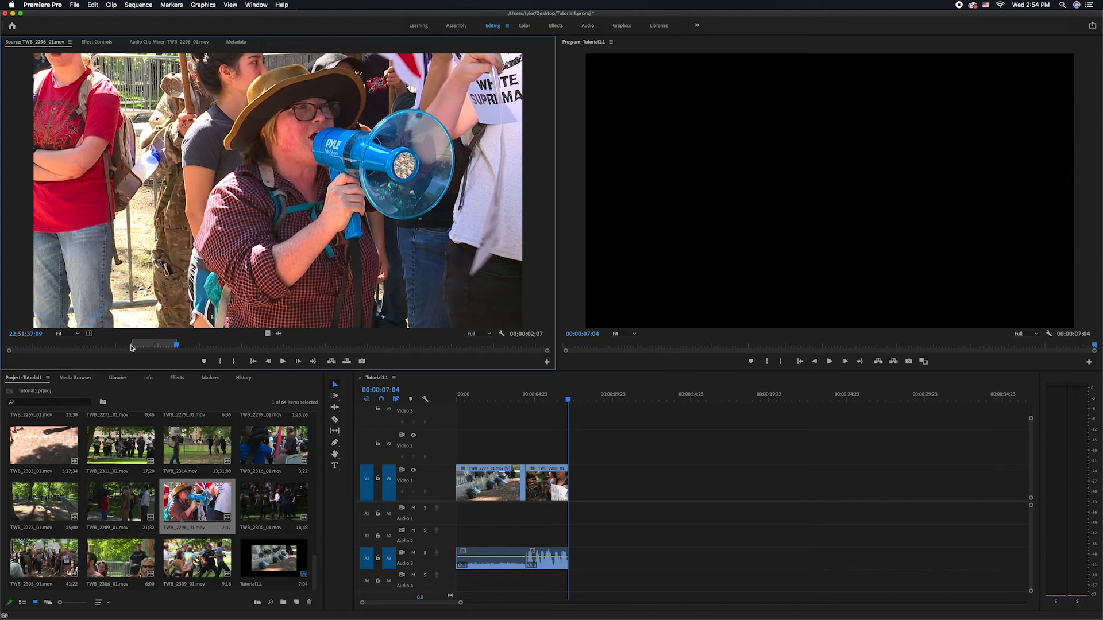
key(.)
Slide the marked range of TWB_2296_01.mov so it ends at 22;51;40;35, and clear both its In and Out points
drag(131, 345, 204, 347)
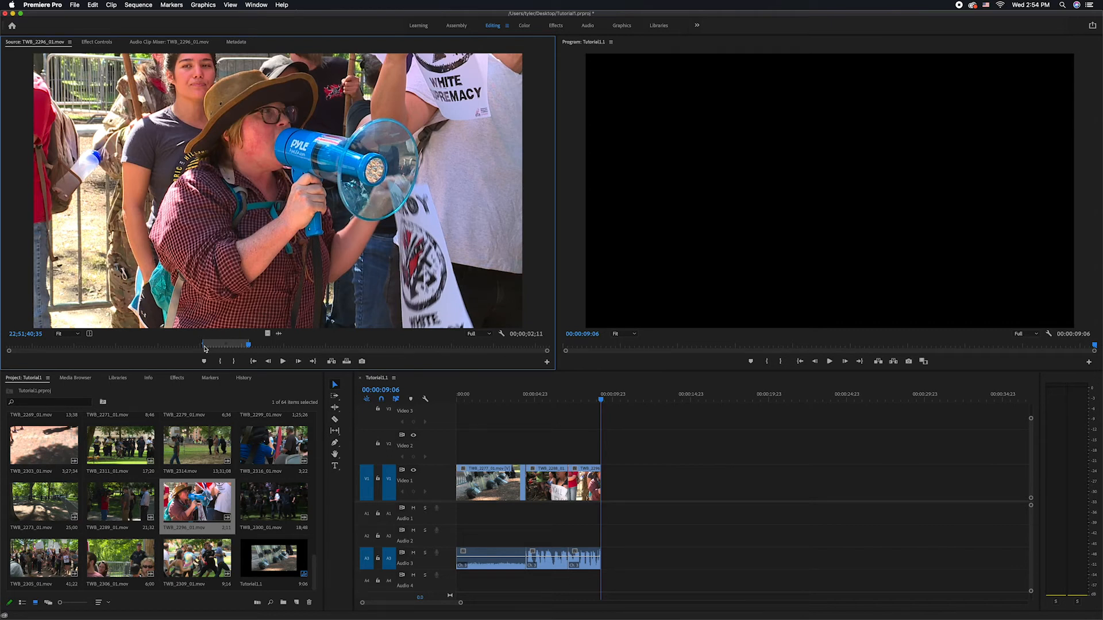
key(alt+x)
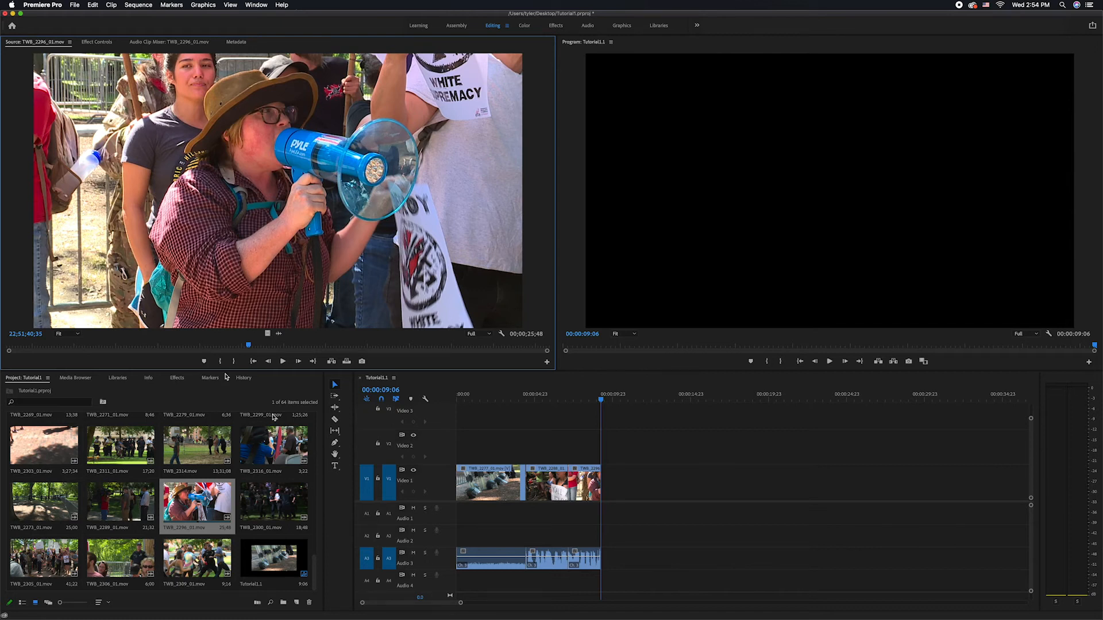
Mark TWB_2296_01.mov with an In point at 22;51;37;57 and an Out point at 22;51;43;58
click(194, 347)
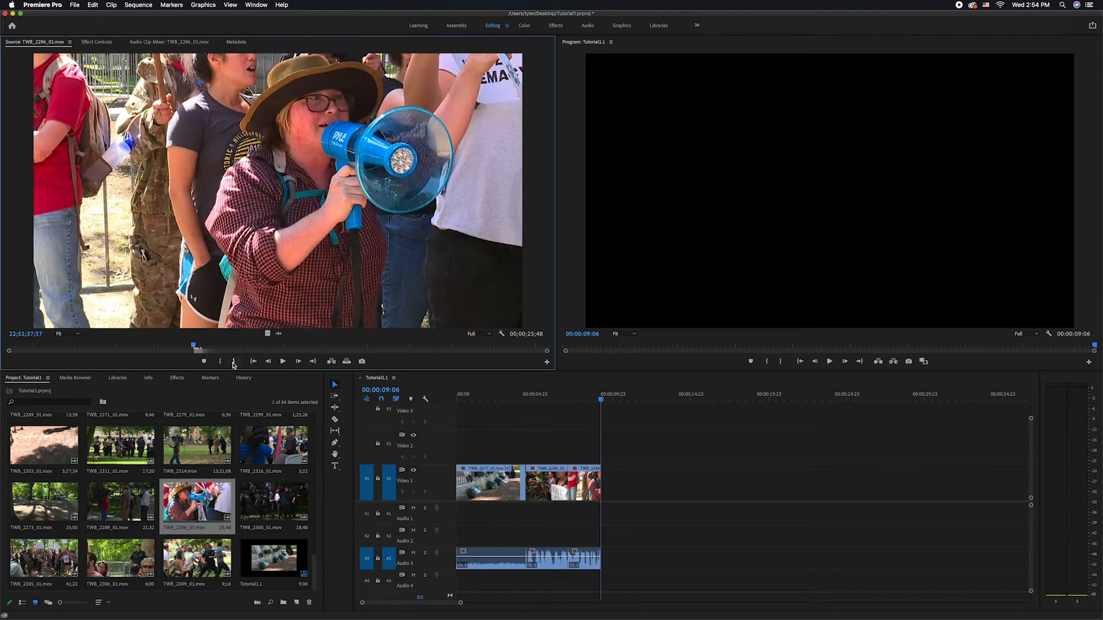
key(i)
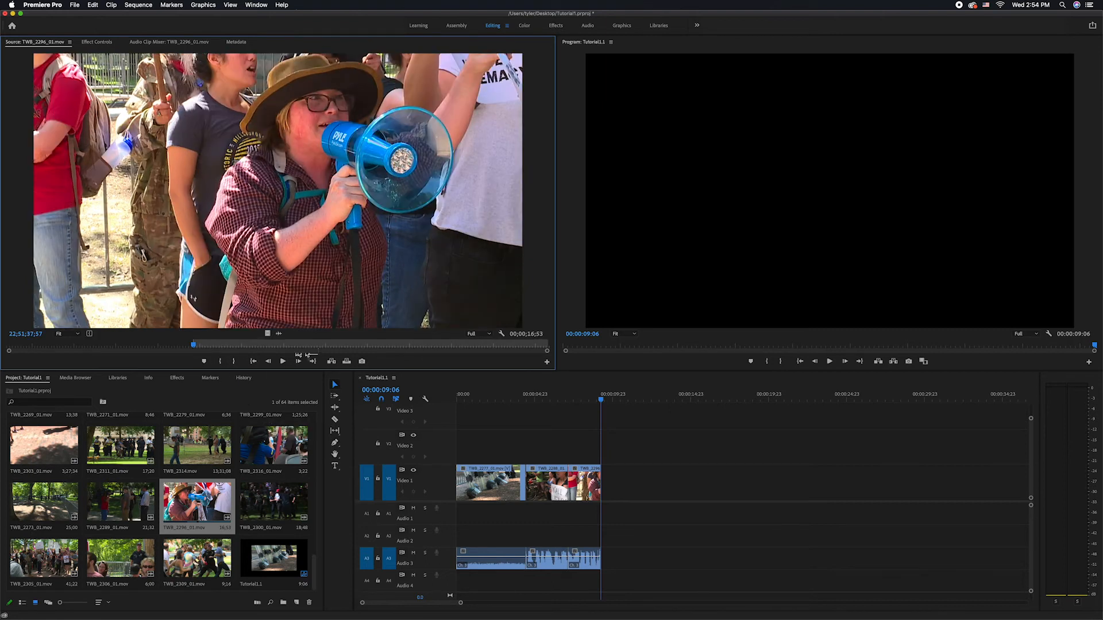
click(320, 347)
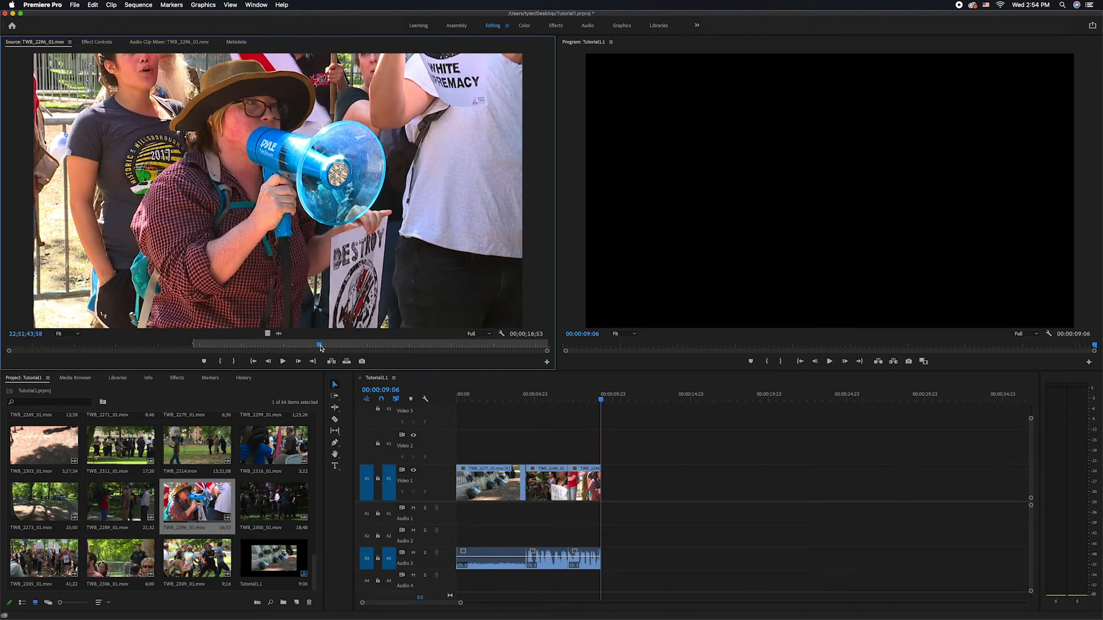
key(o)
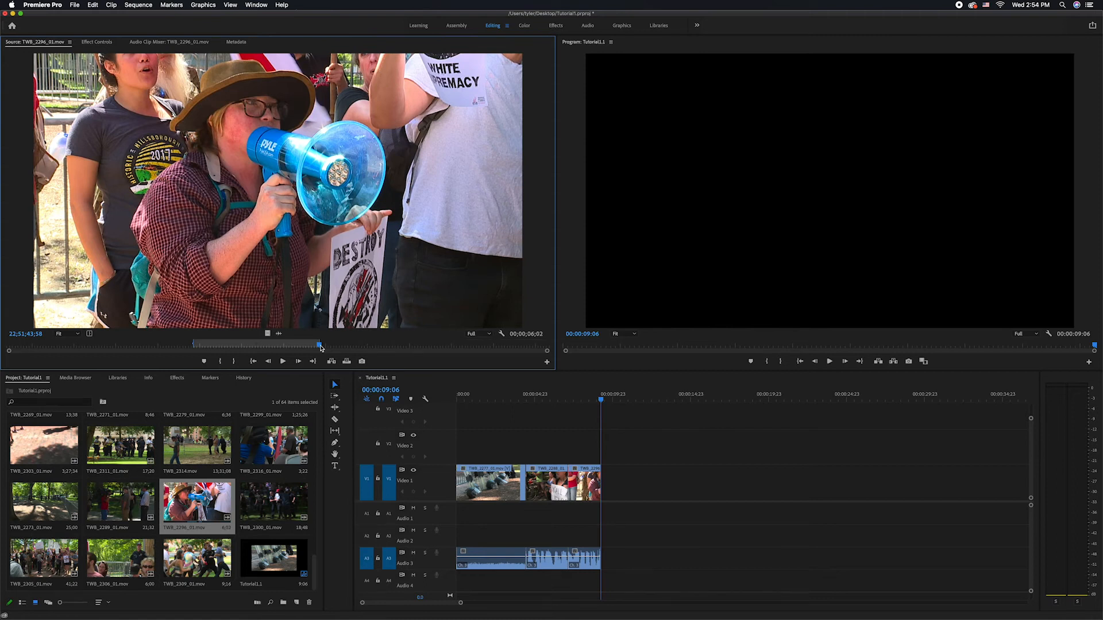
Clear the In point of TWB_2296_01.mov, re-mark it at 22;51;39;52, and remove the source marks again
key(alt+i)
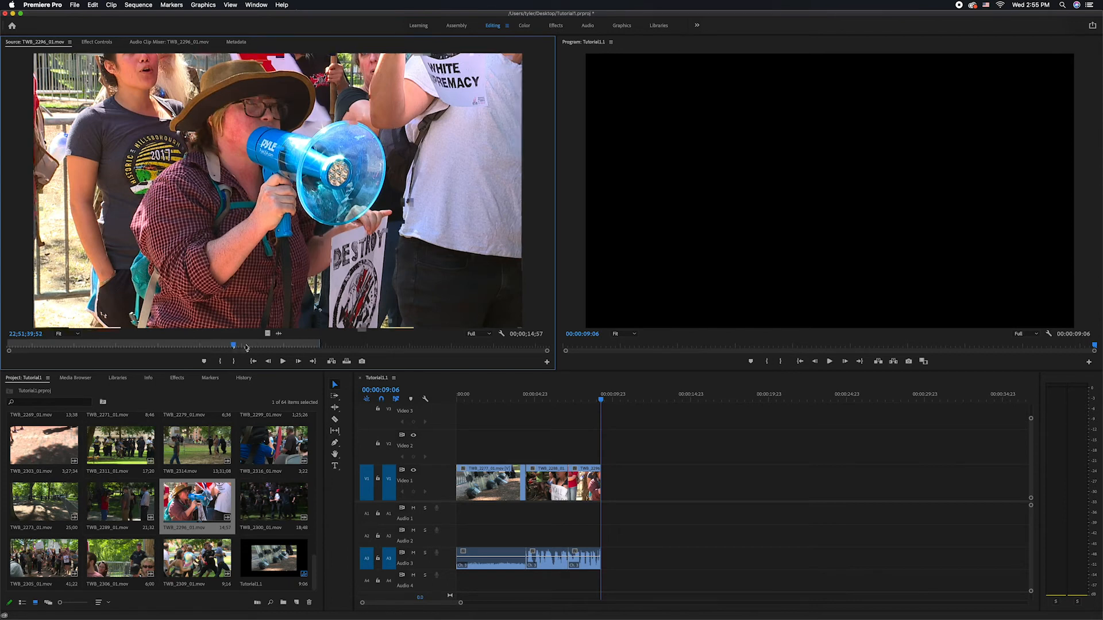
key(i)
key(shift+o)
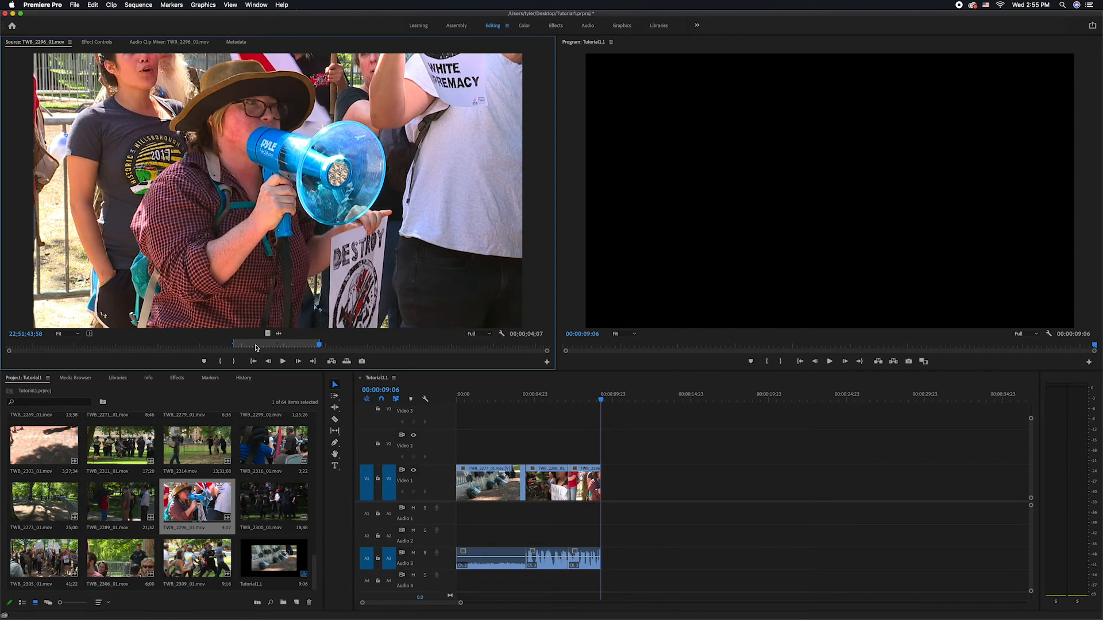
key(alt+o)
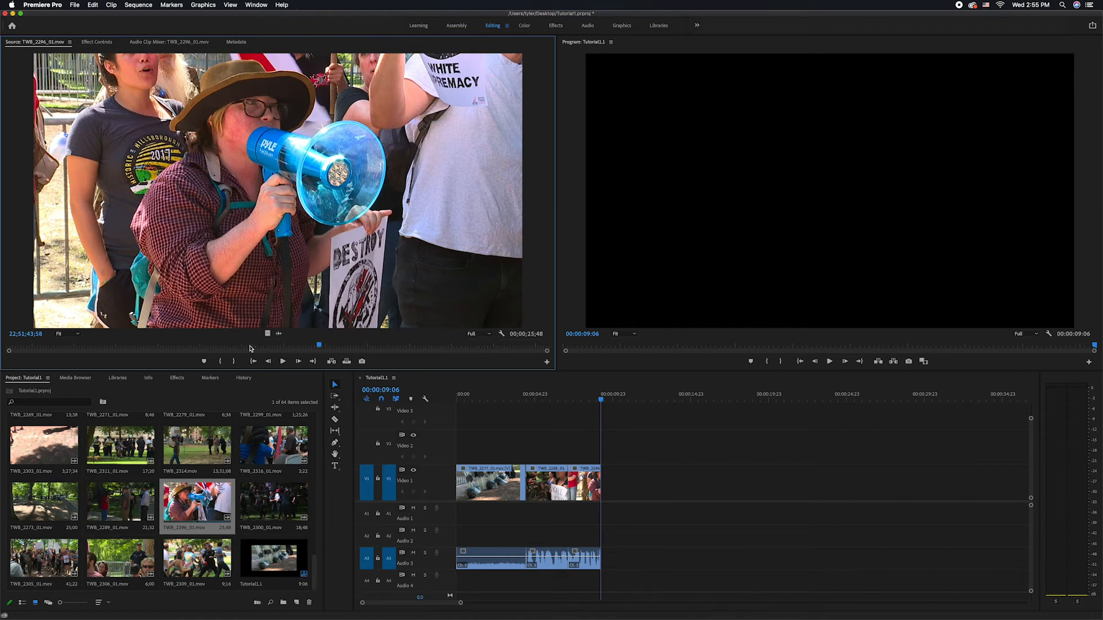
Preview TWB_2316_01.mov, and load TWB_2289_01.mov to find a starting frame of the reporter being filmed
double_click(268, 439)
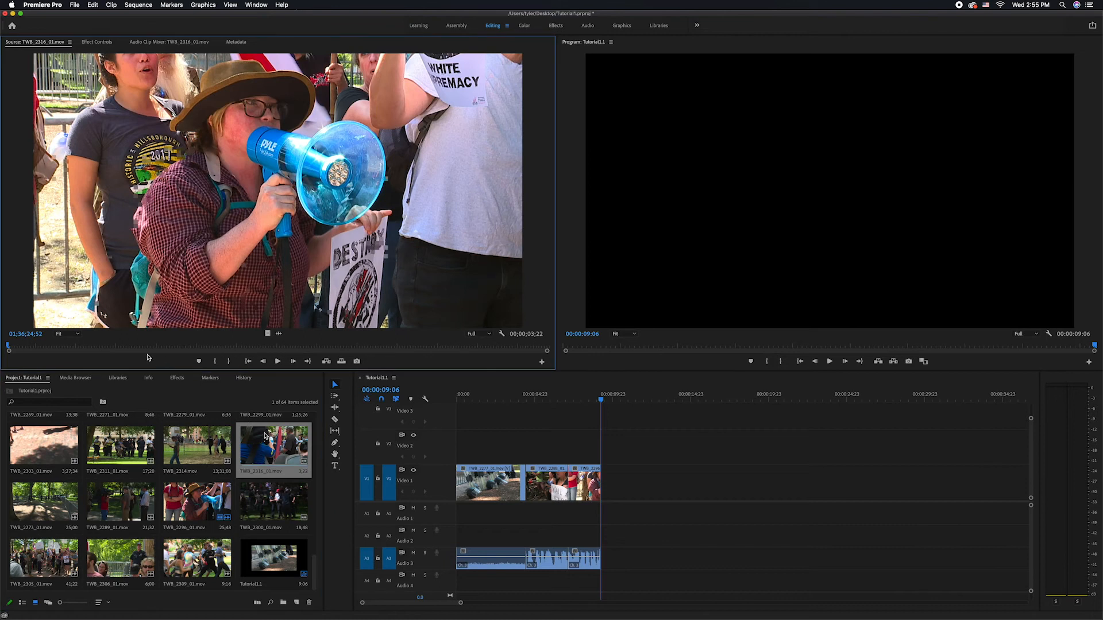
key(space)
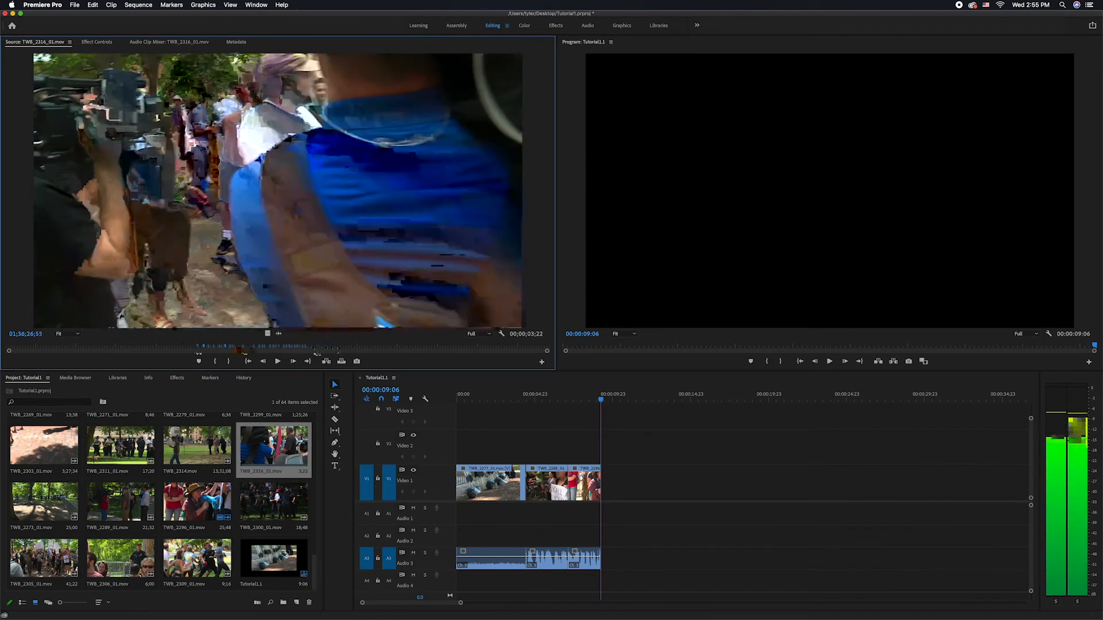
double_click(118, 497)
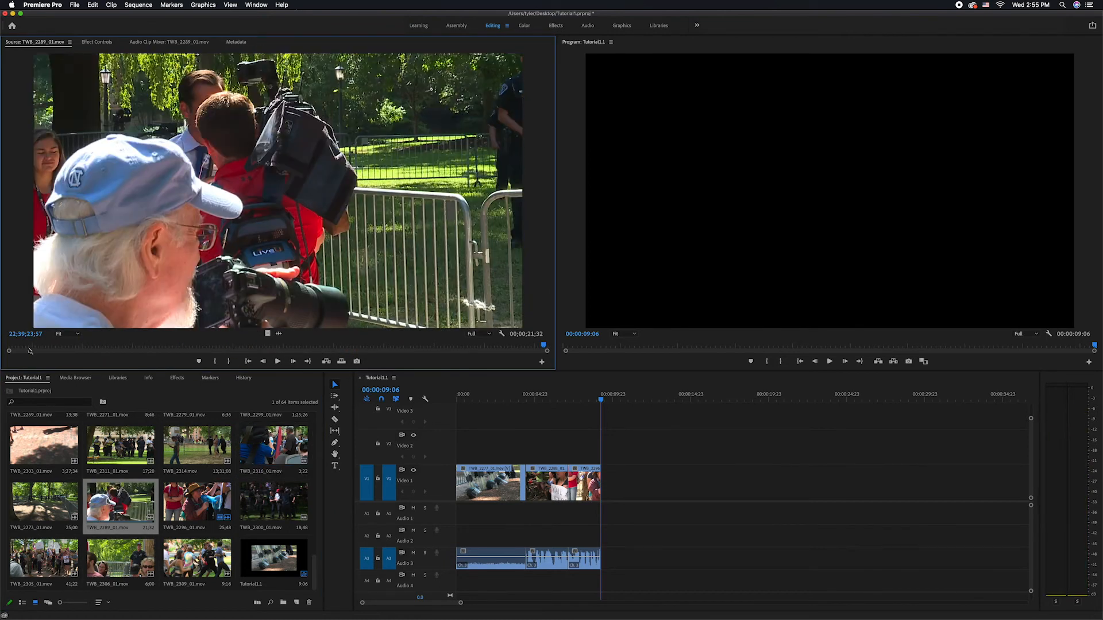
click(227, 347)
key(space)
drag(229, 352, 332, 352)
Mark a 00;00;04;33 segment of TWB_2289_01.mov ending at 22;39;19;57 and overwrite it into the sequence at 00:00:09:06
key(i)
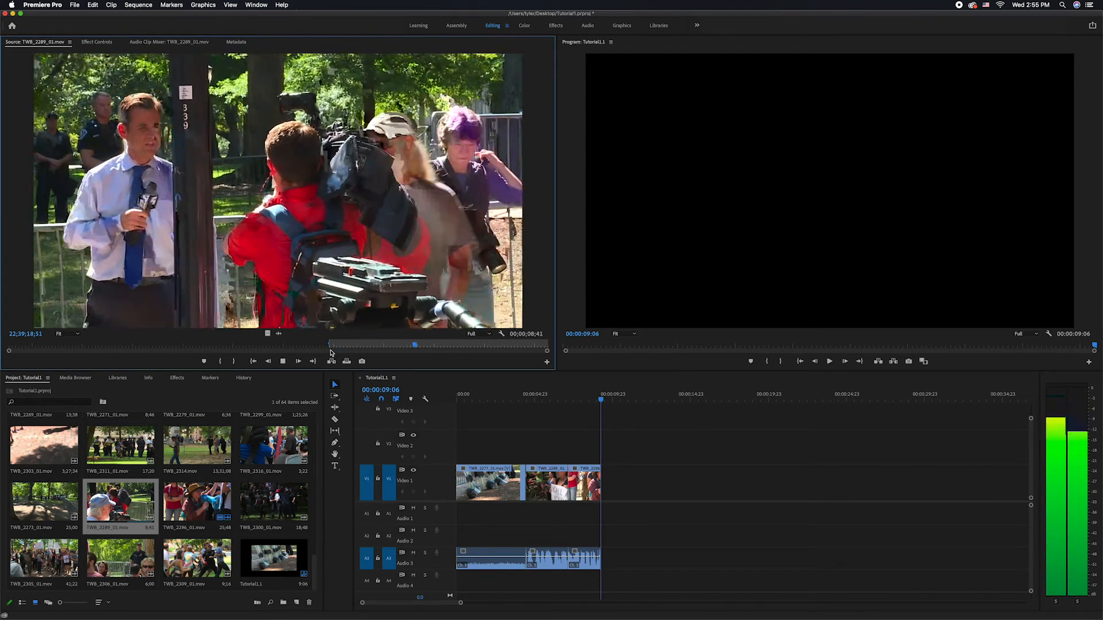
key(space)
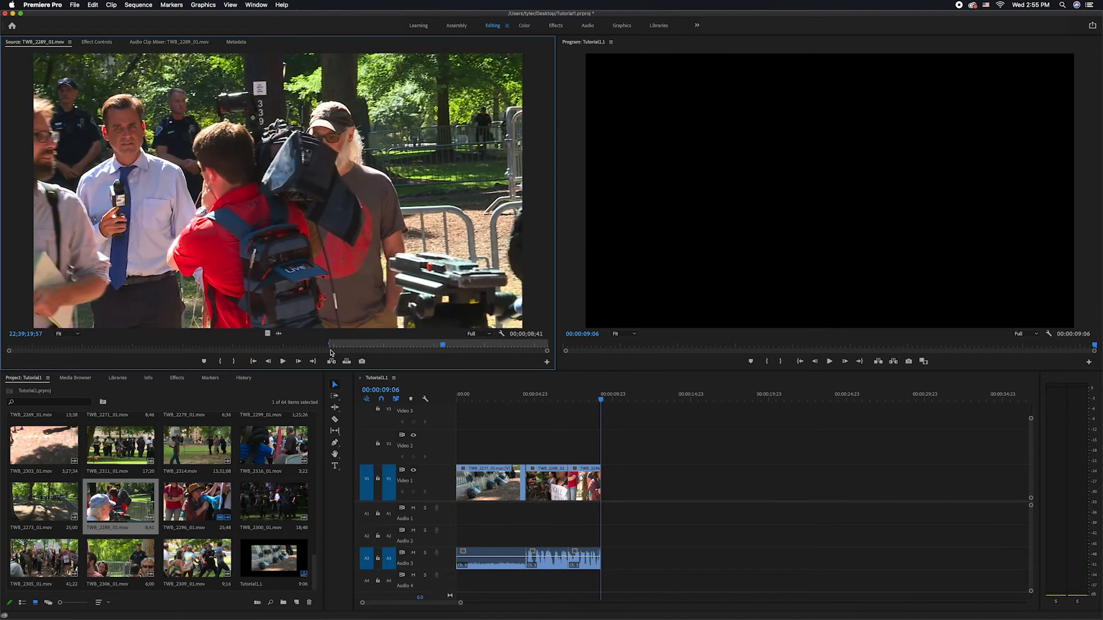
key(o)
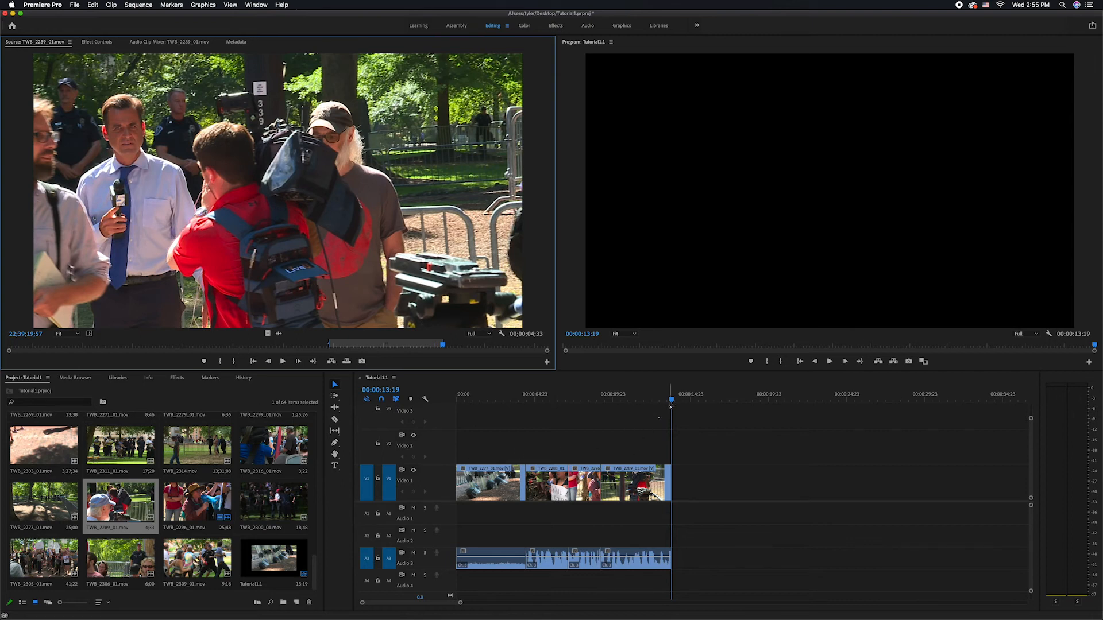
Apply Set to Frame Size to all four timeline clips and play back the start of the sequence up to 00:00:05:21
drag(670, 402, 498, 409)
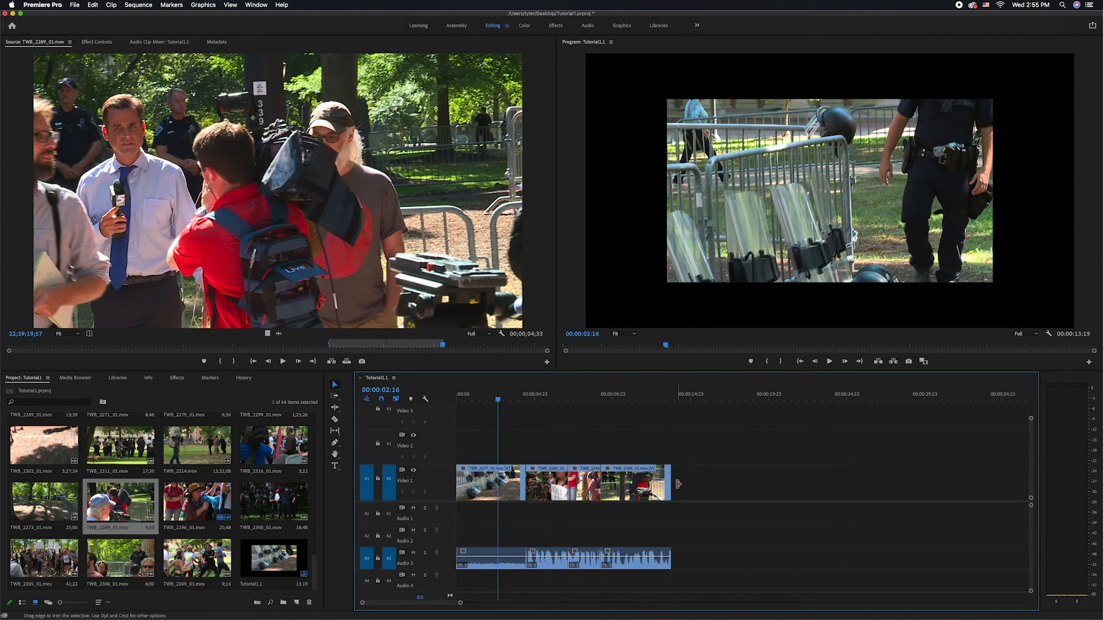
drag(757, 476, 532, 484)
right_click(555, 487)
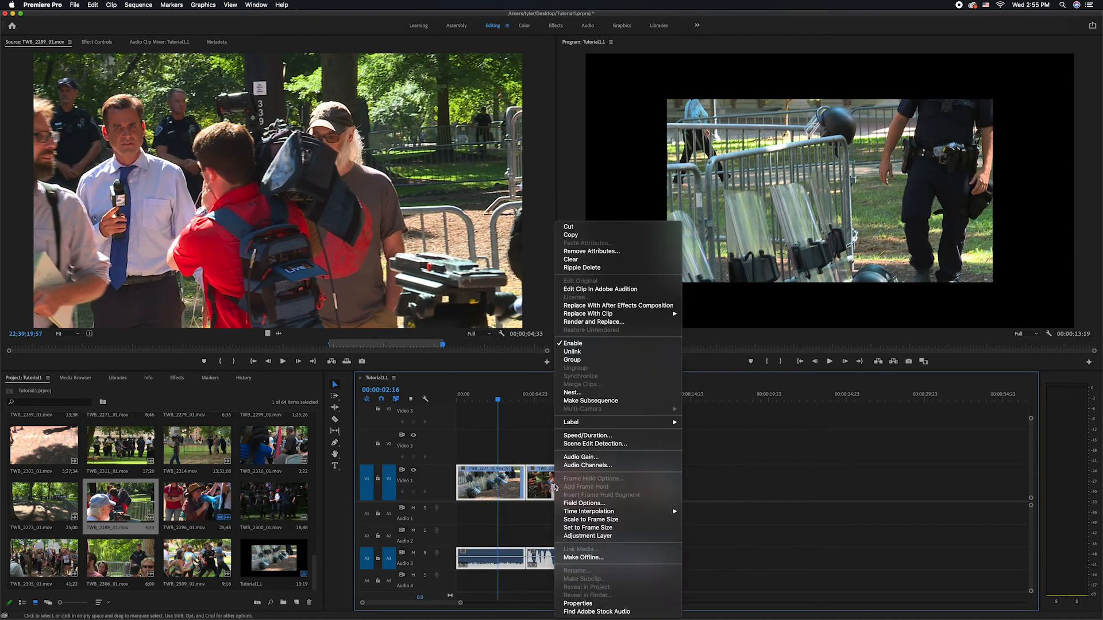
click(614, 528)
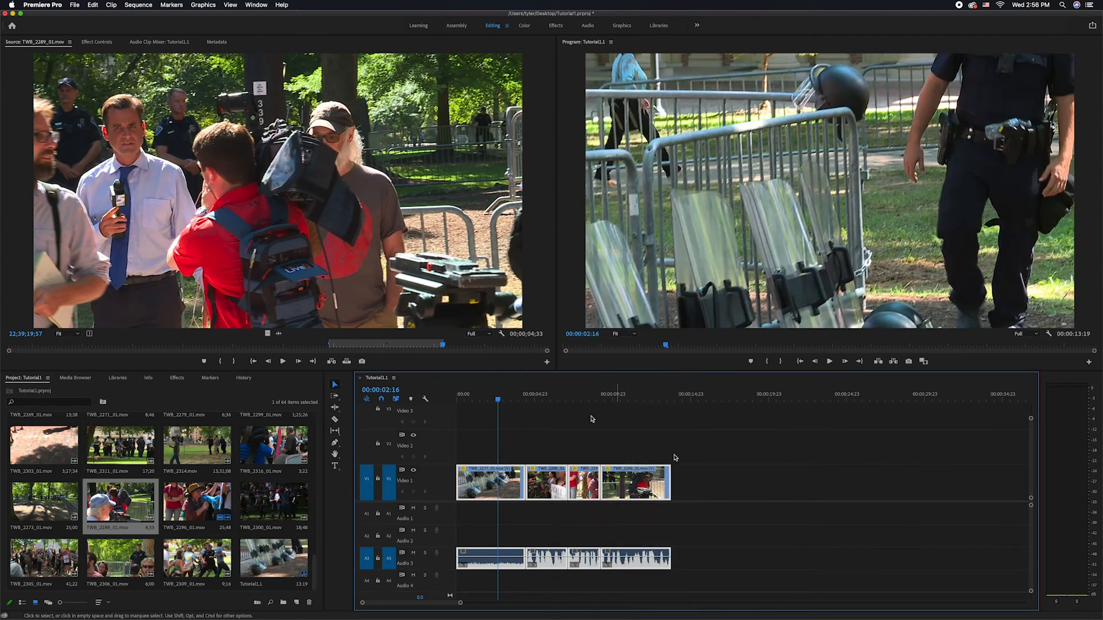
drag(505, 398, 483, 402)
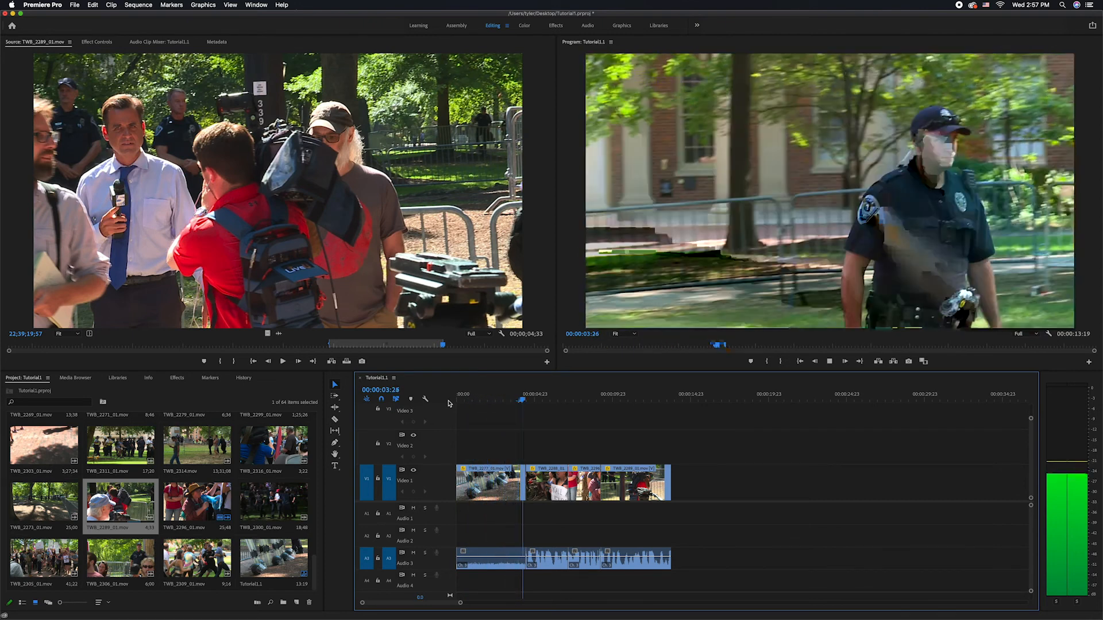
key(space)
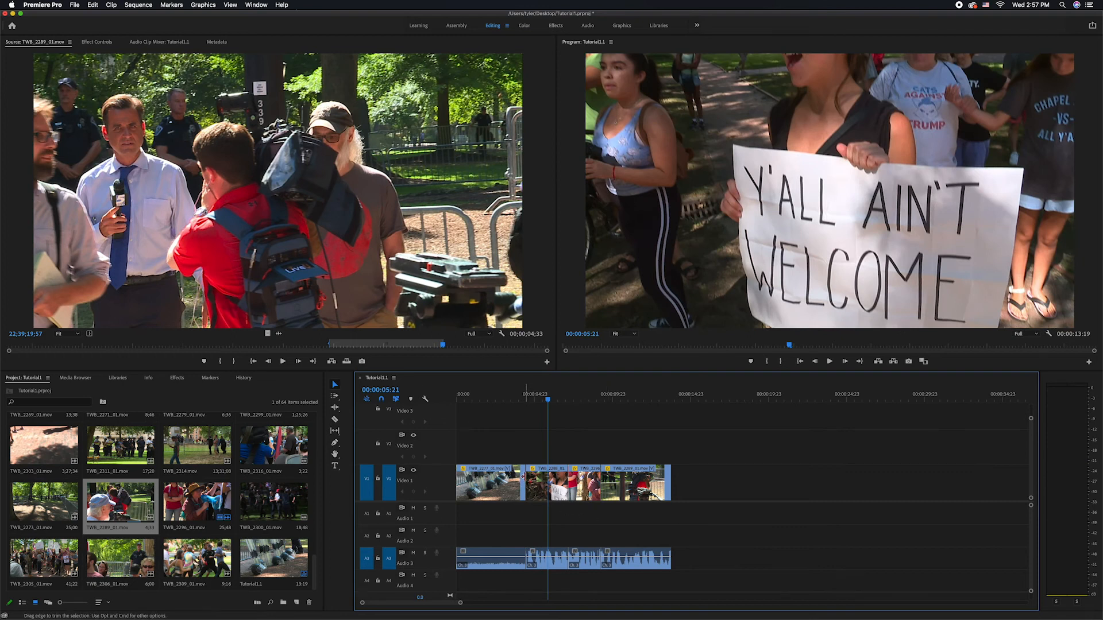
Split the clips on Video 1 and their linked audio at several points with the Razor tool
drag(524, 477, 510, 480)
key(c)
click(518, 484)
click(561, 498)
click(542, 489)
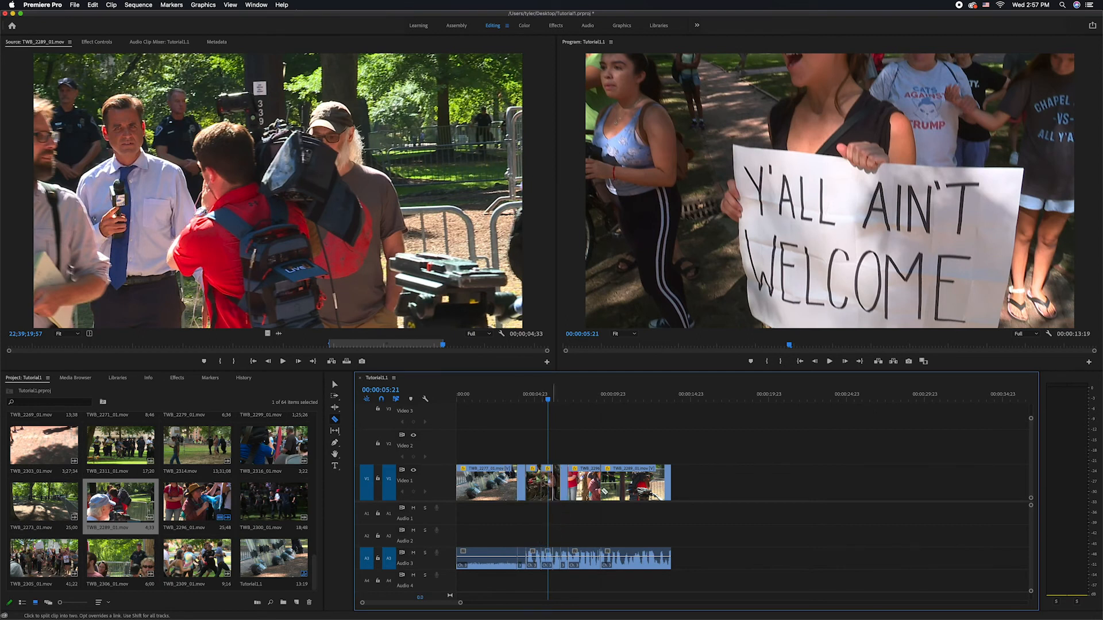
click(628, 492)
click(662, 493)
click(585, 489)
click(507, 486)
click(495, 486)
click(464, 486)
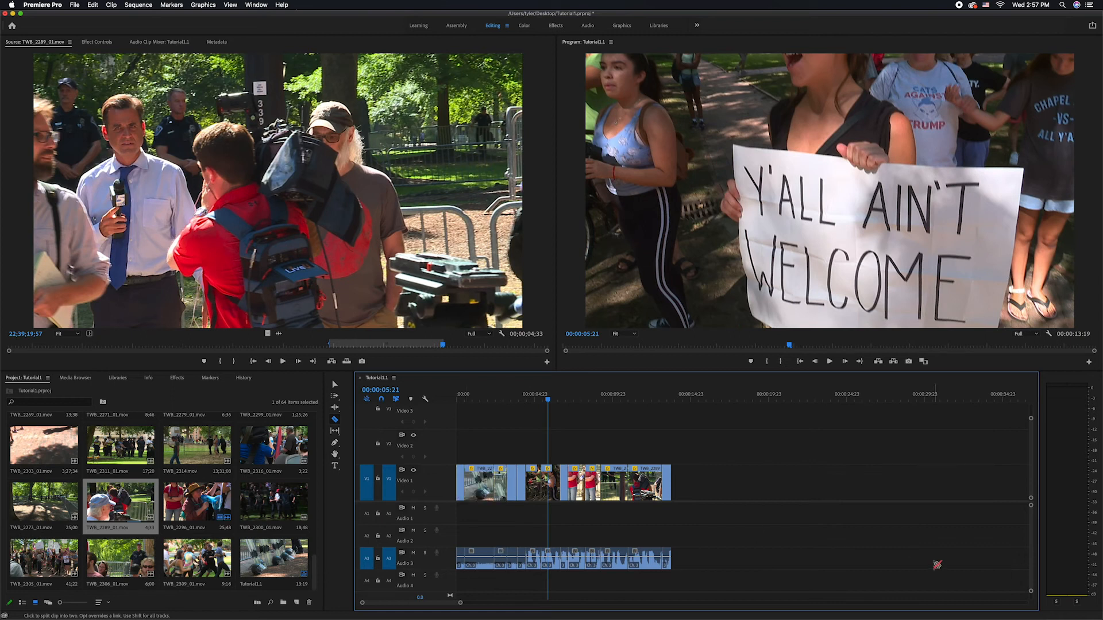
Undo all the razor cuts and the Set to Frame Size change on the timeline clips
key(super+z)
key(super+z)
key(super+z)
key(super+z)
key(super+z)
key(super+z)
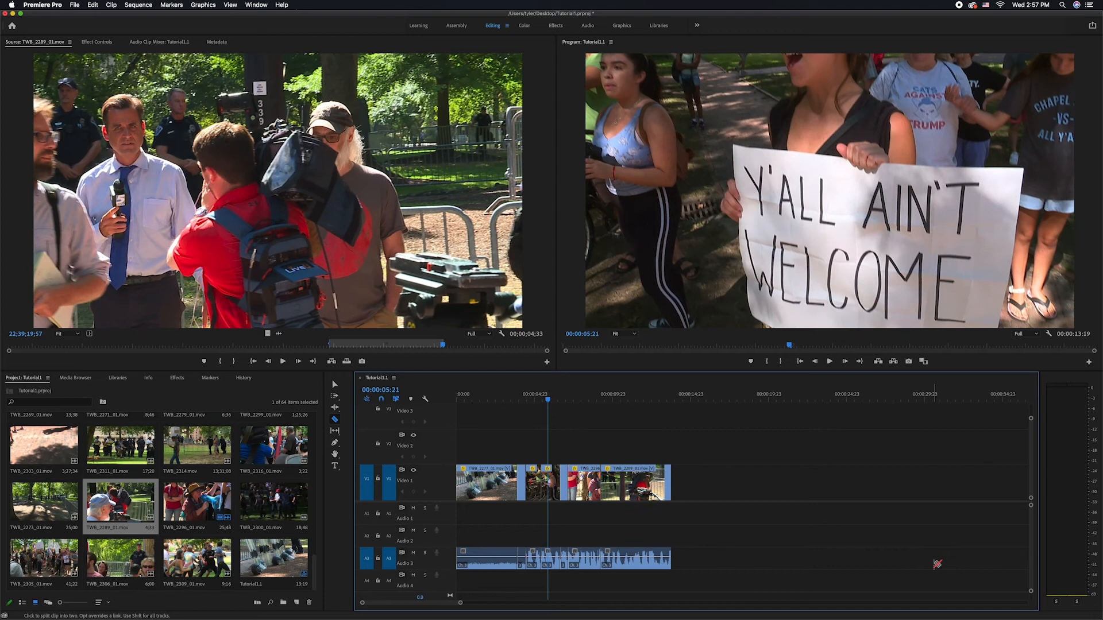
key(super+z)
key(super+z)
key(super+z)
key(super+z)
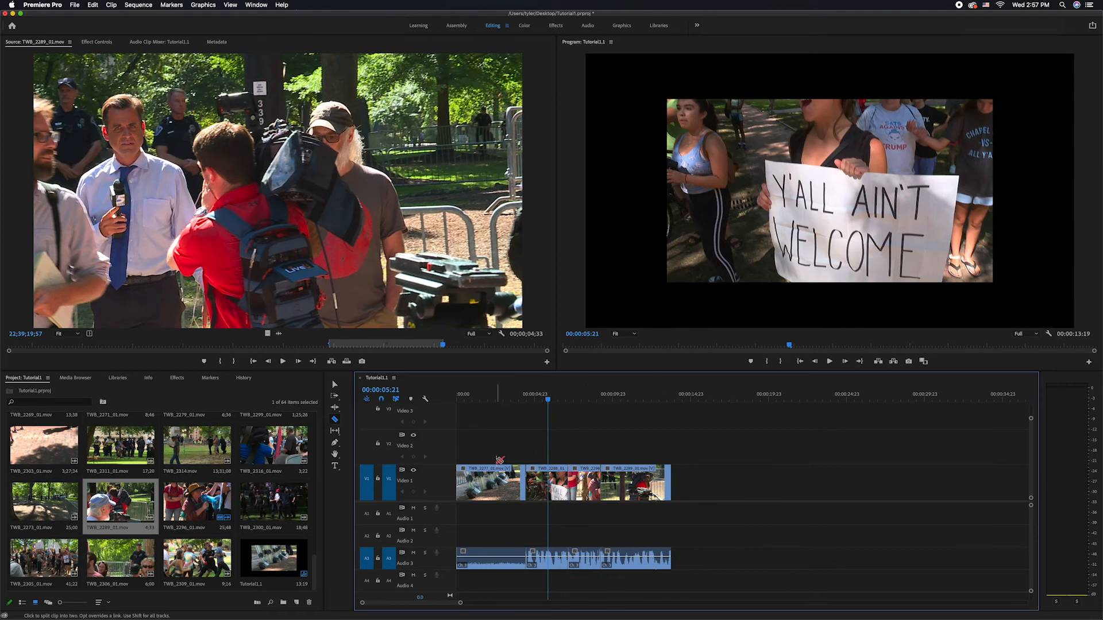
Apply Scale to Frame Size to all four timeline clips and move the playhead to 00:00:04:14 to check the picture
key(v)
drag(734, 460, 472, 480)
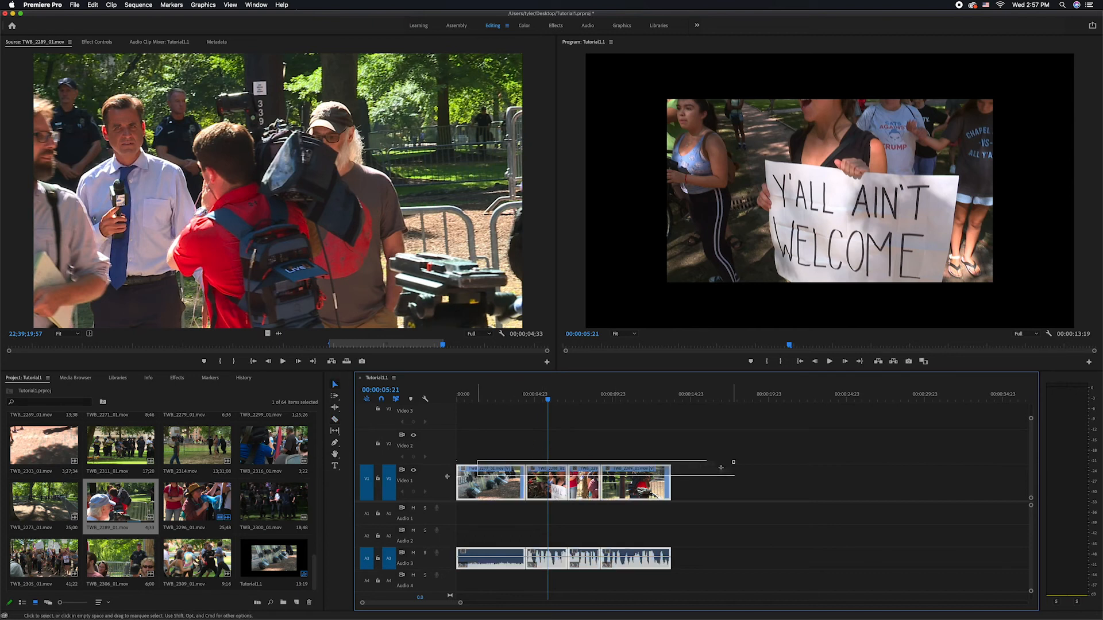
right_click(652, 489)
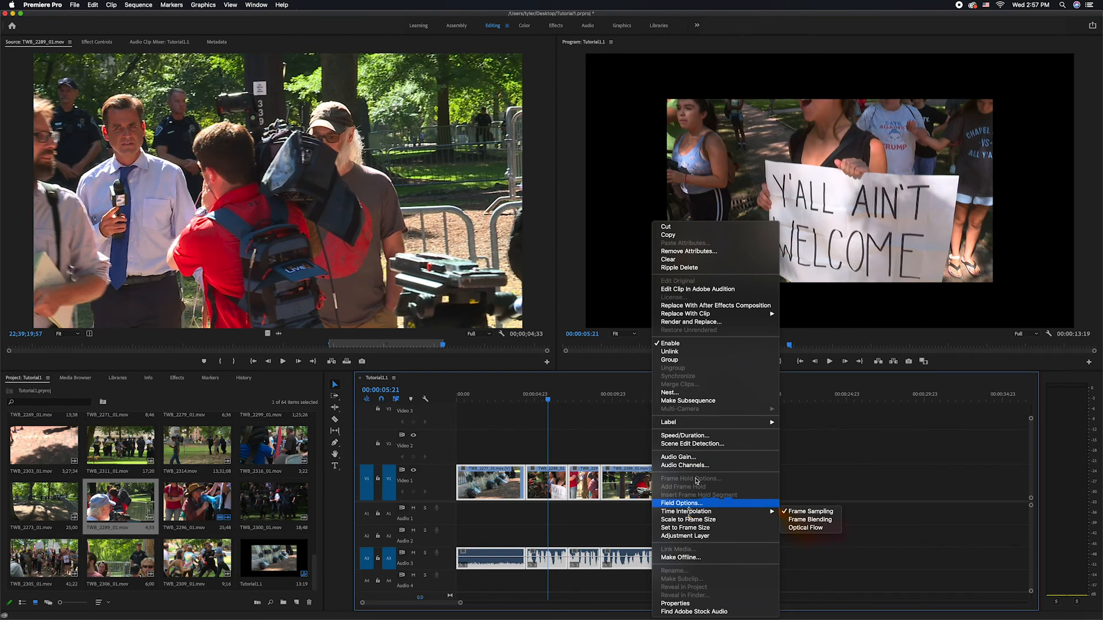
click(707, 519)
key(space)
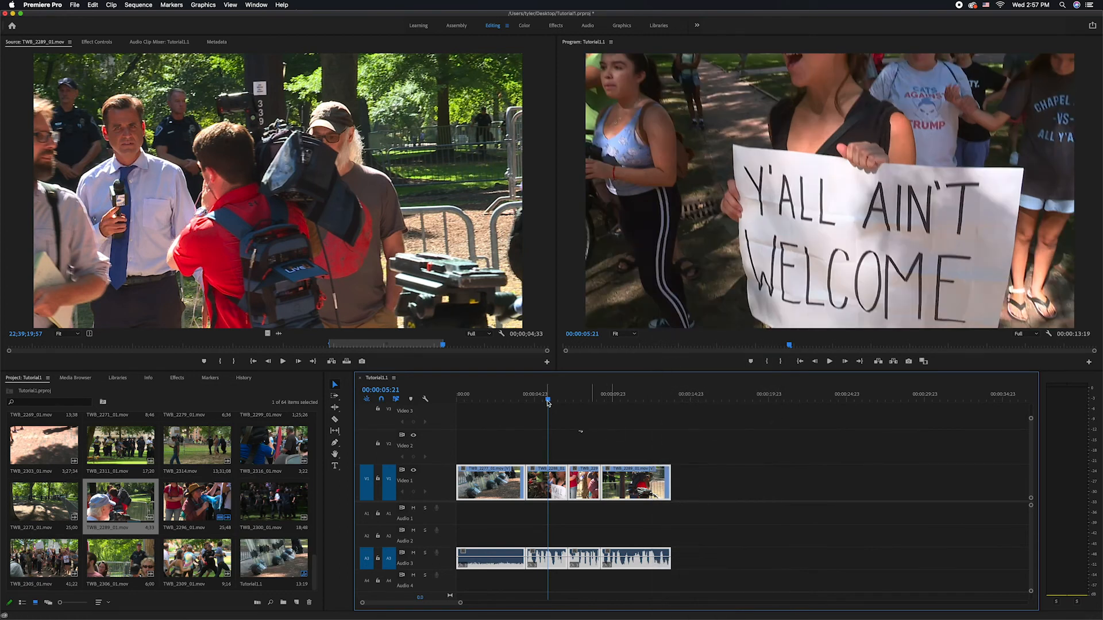
click(528, 398)
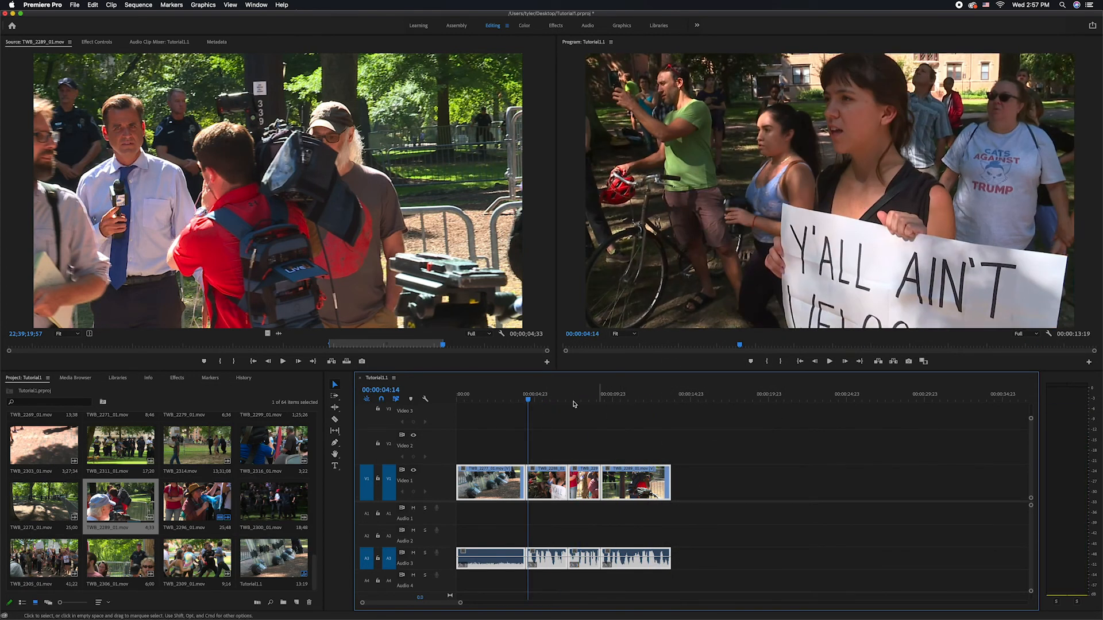
With the playhead at 00:00:06:10, open the sequence's media export settings and scrub the output preview to 00:00:11:14
drag(526, 397, 556, 403)
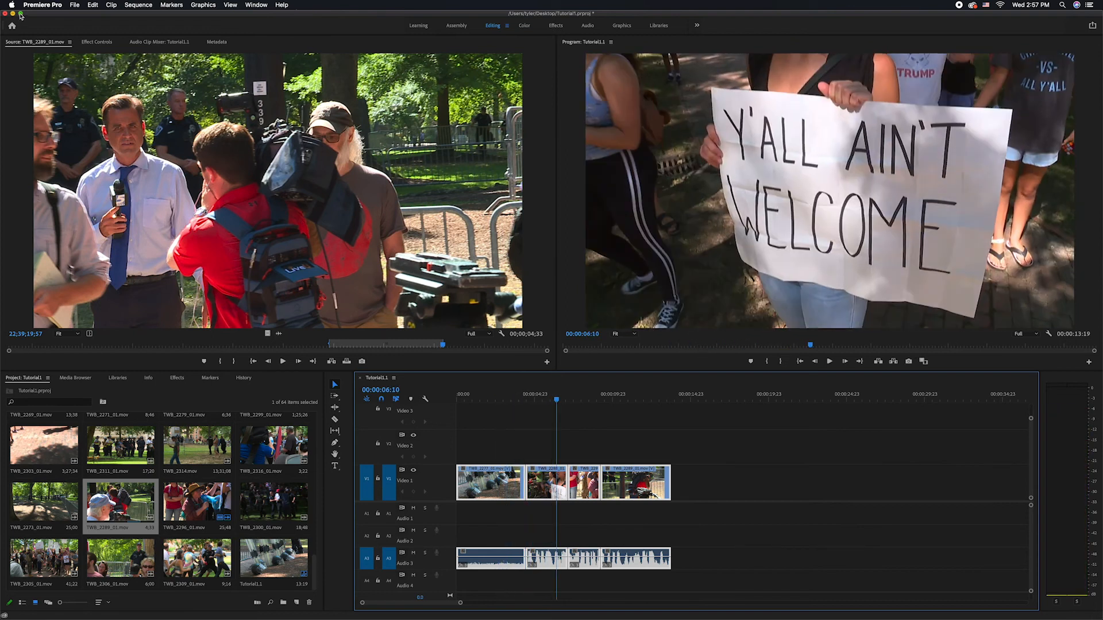
click(75, 5)
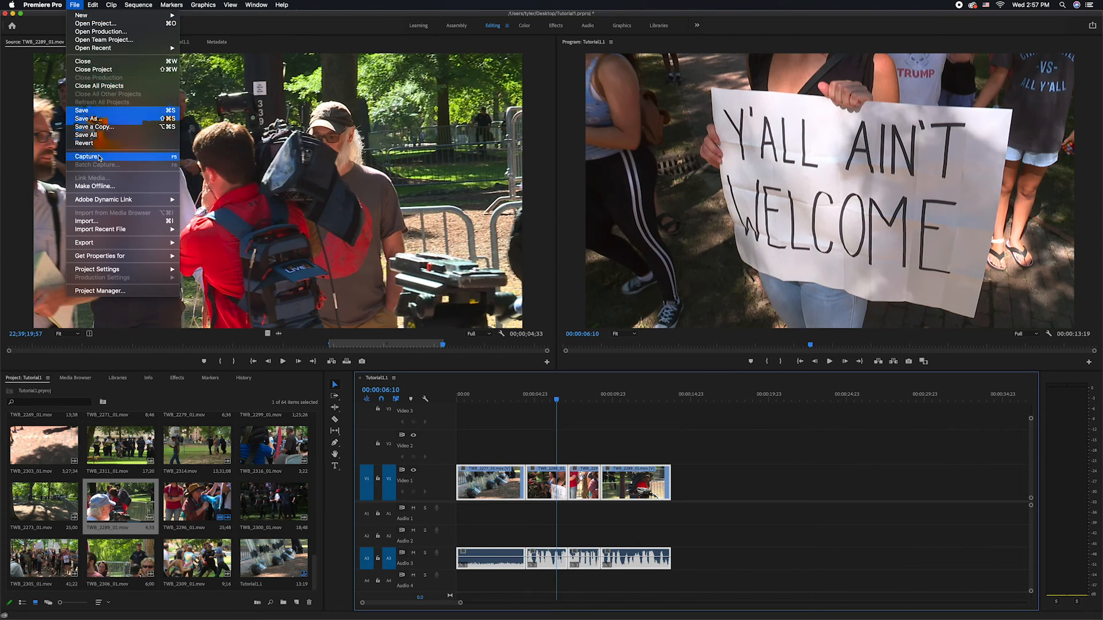
mouse_move(100, 246)
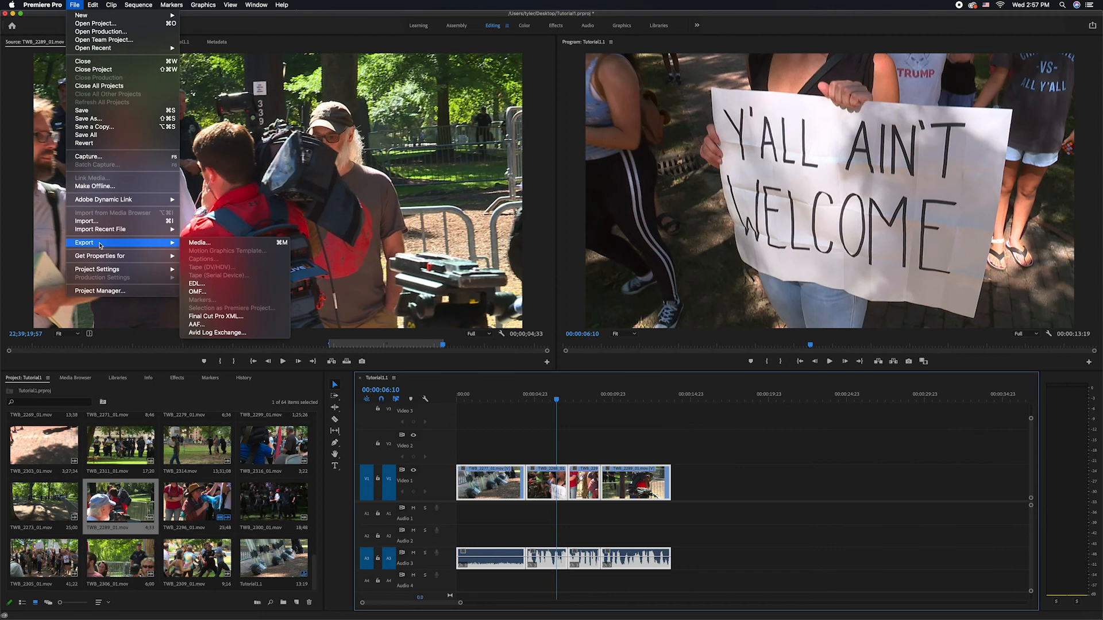
click(199, 243)
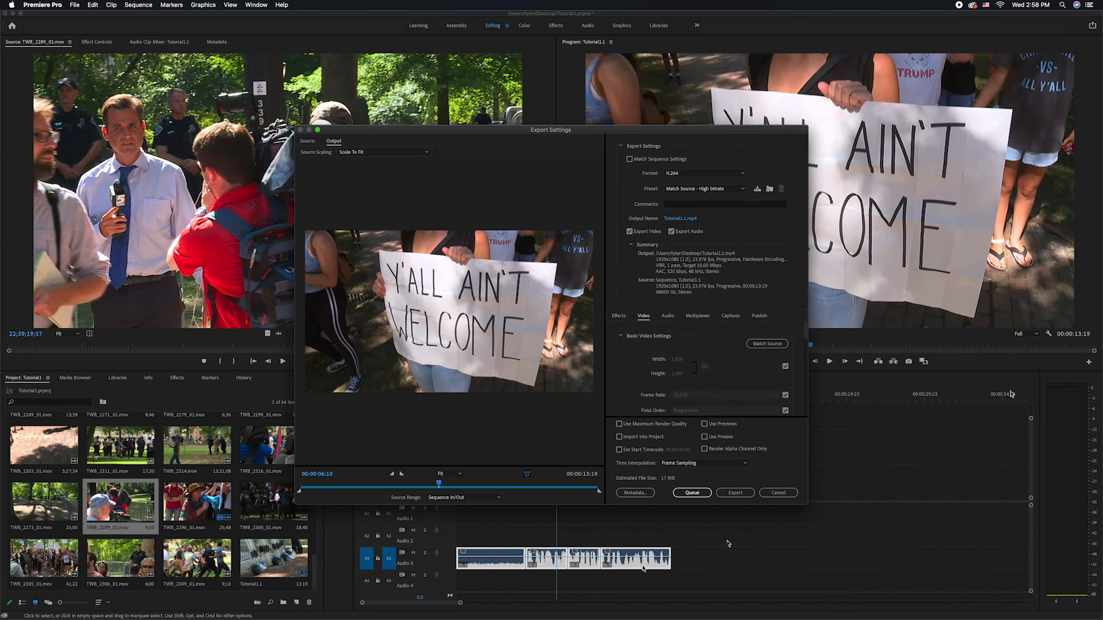
drag(438, 484, 551, 497)
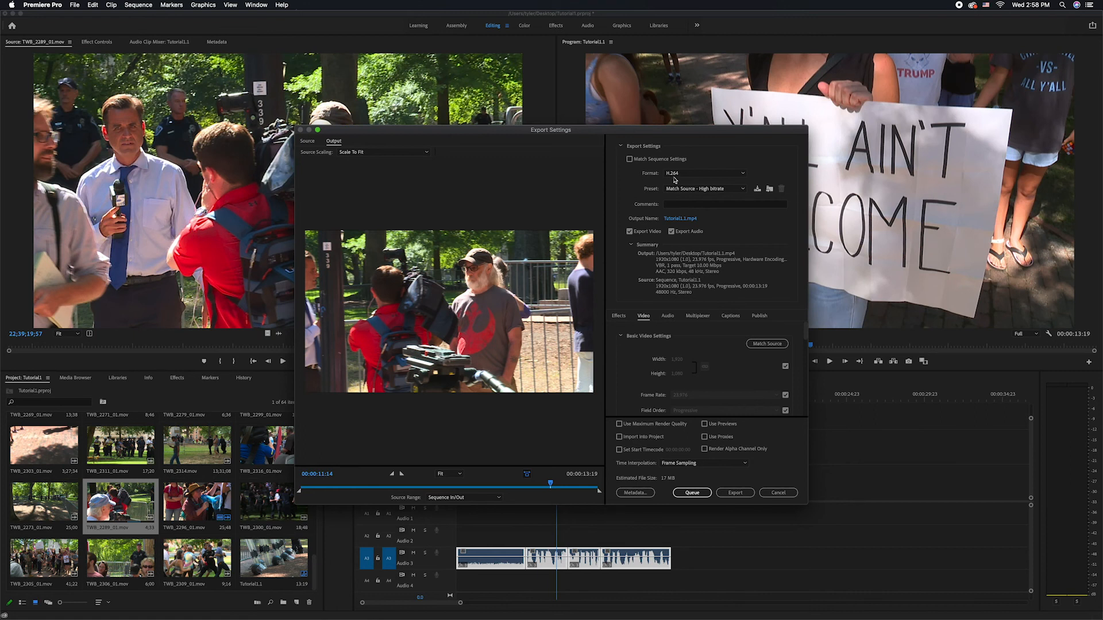
Choose the YouTube 1080p Full HD preset for the H.264 export and look through the other available presets
click(734, 190)
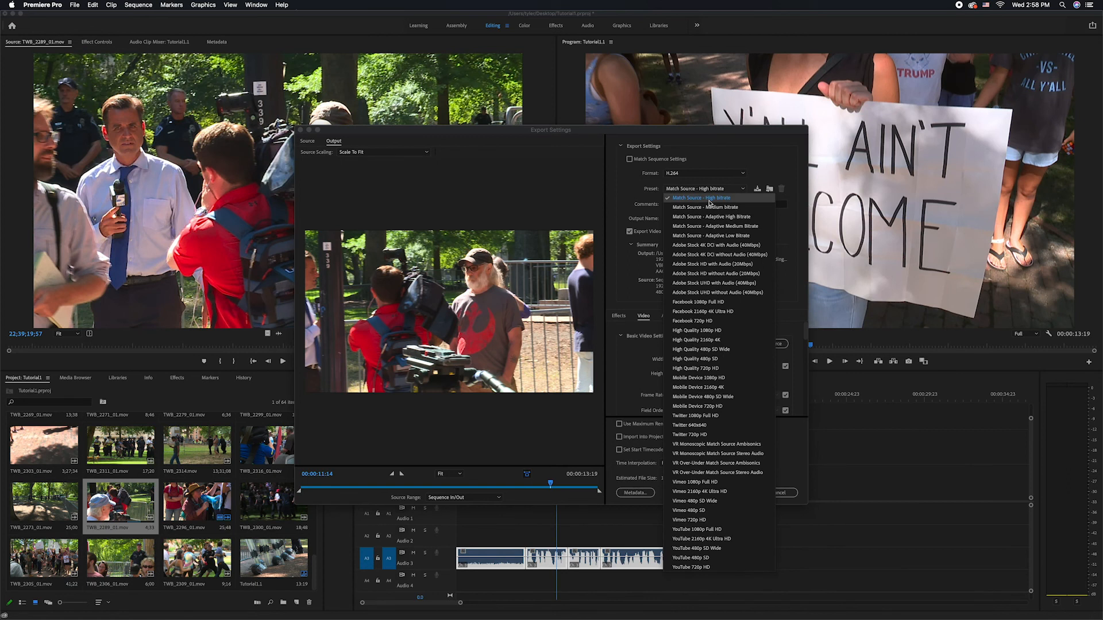
click(723, 532)
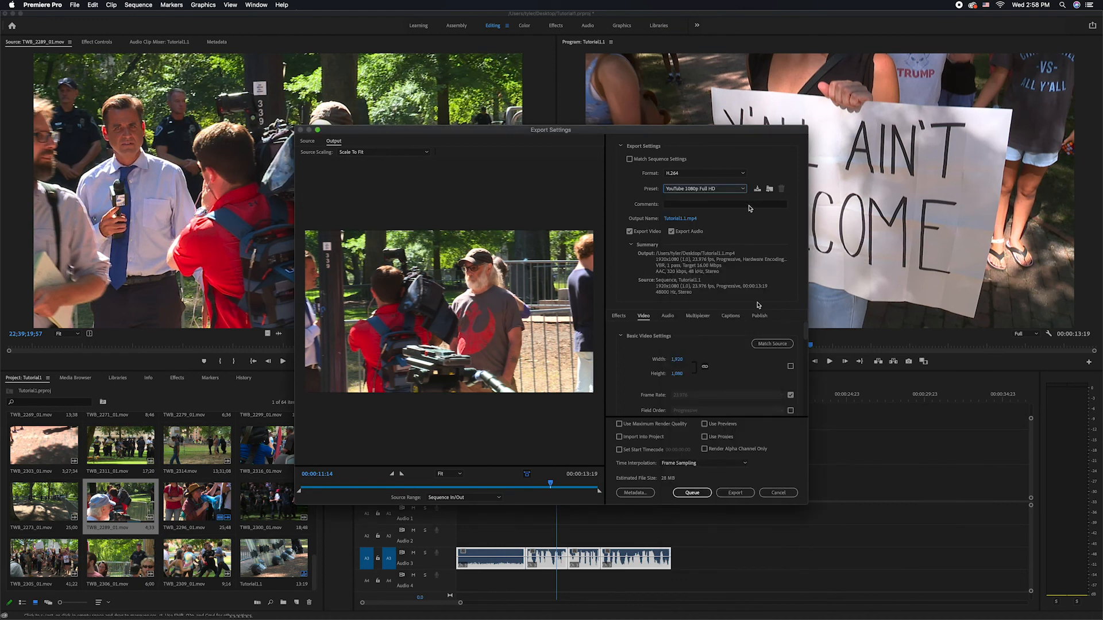
click(742, 189)
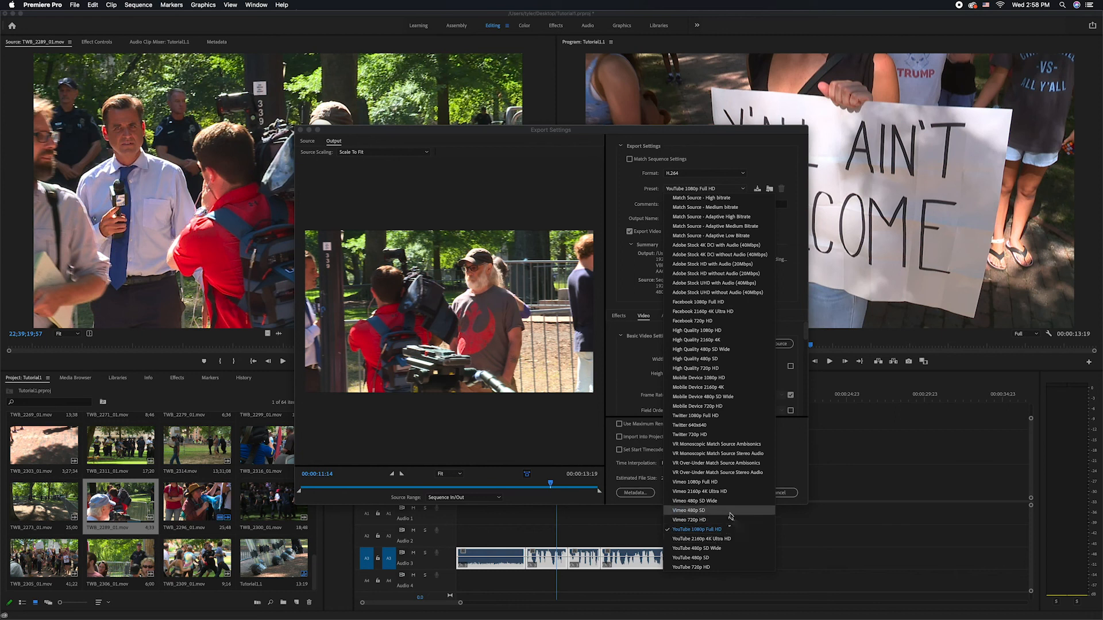
click(791, 466)
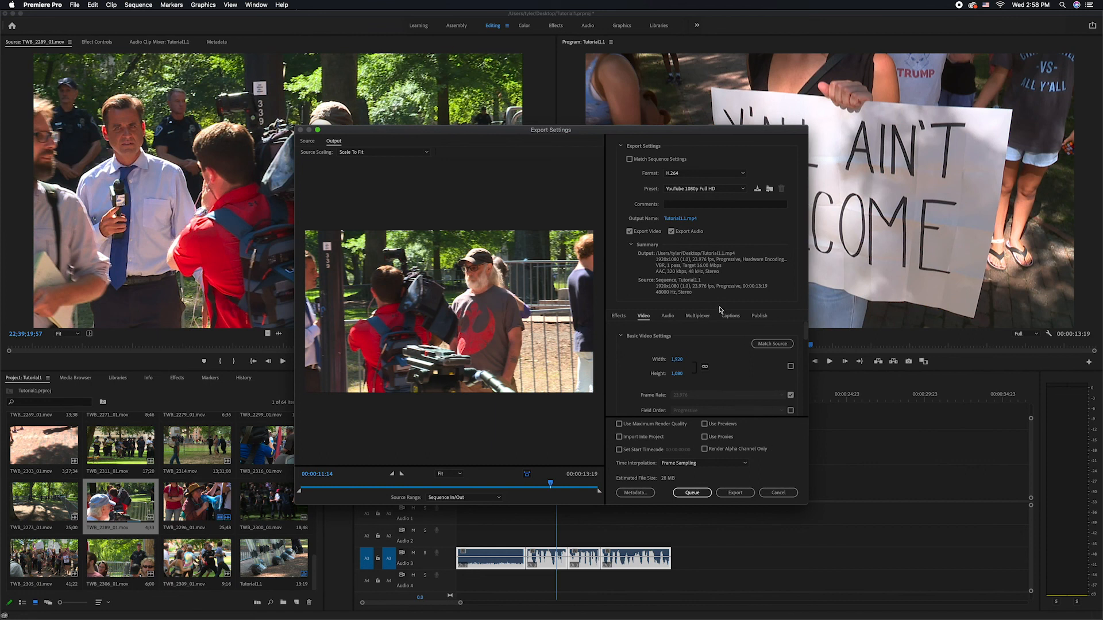
Set the output file to Tutorial1.1.mp4 on the Desktop and export the sequence
click(675, 221)
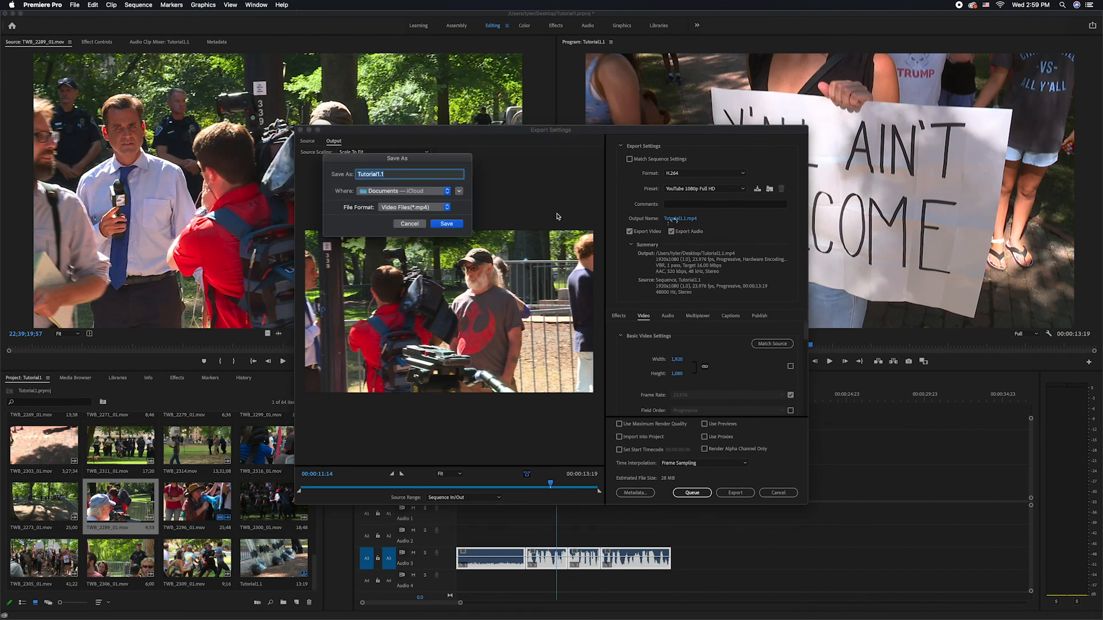
click(458, 192)
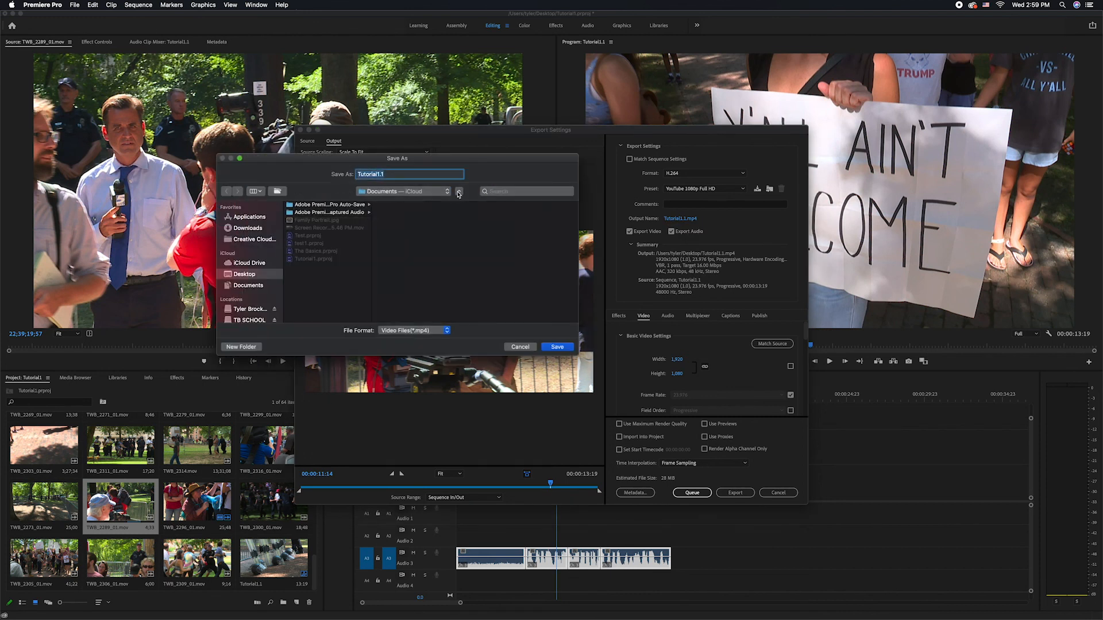
click(557, 348)
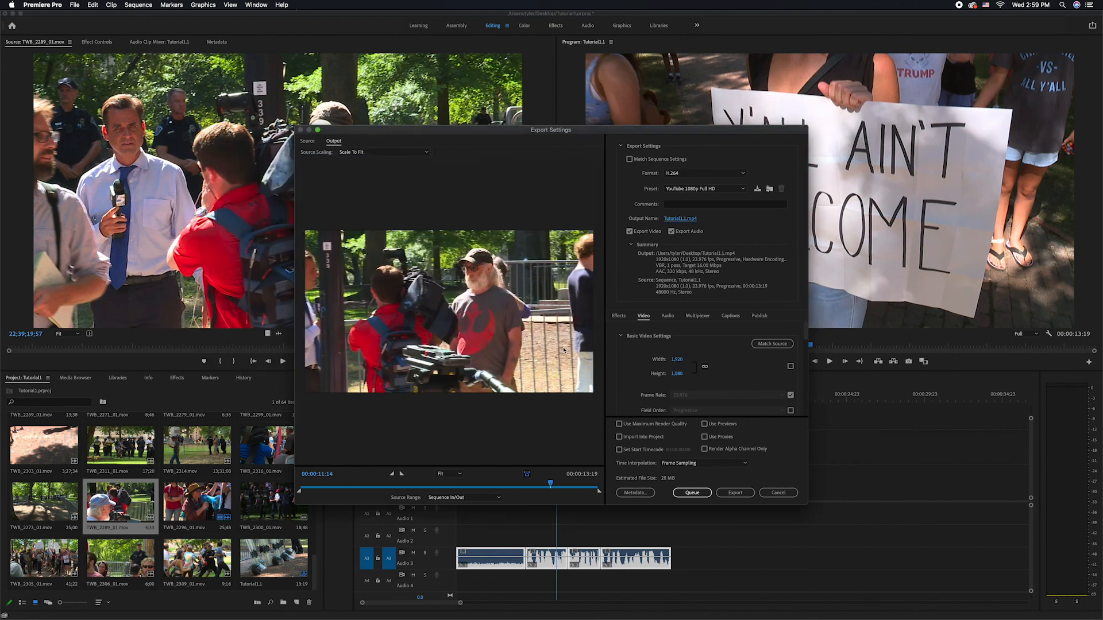
click(736, 494)
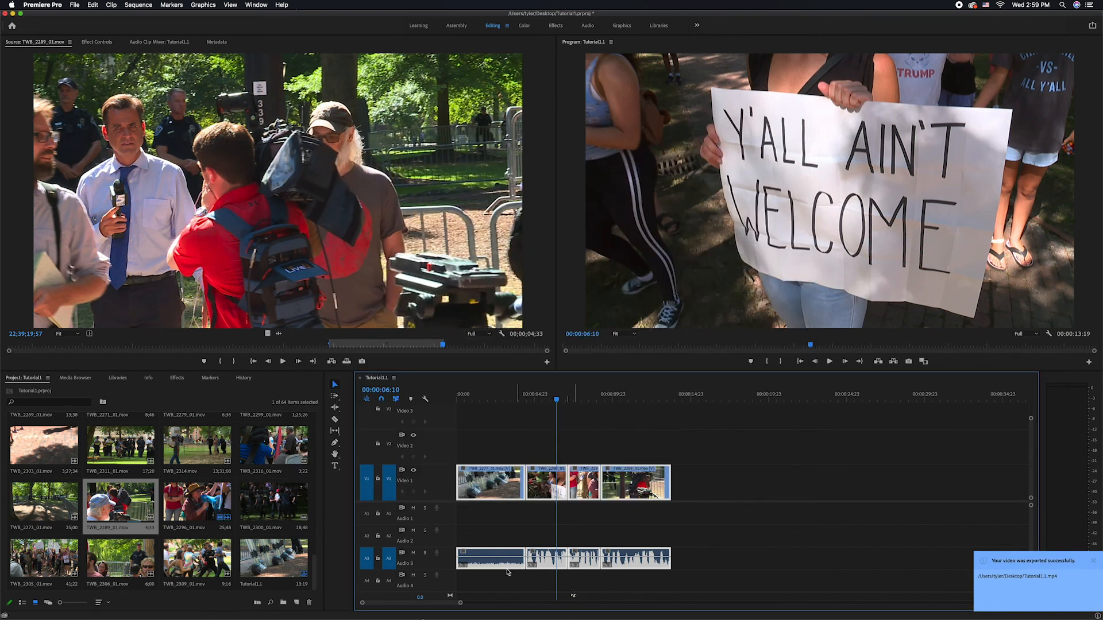
Switch to Finder, open the exported Tutorial1.1.mp4 from the Desktop in QuickTime Player and play it
mouse_move(443, 615)
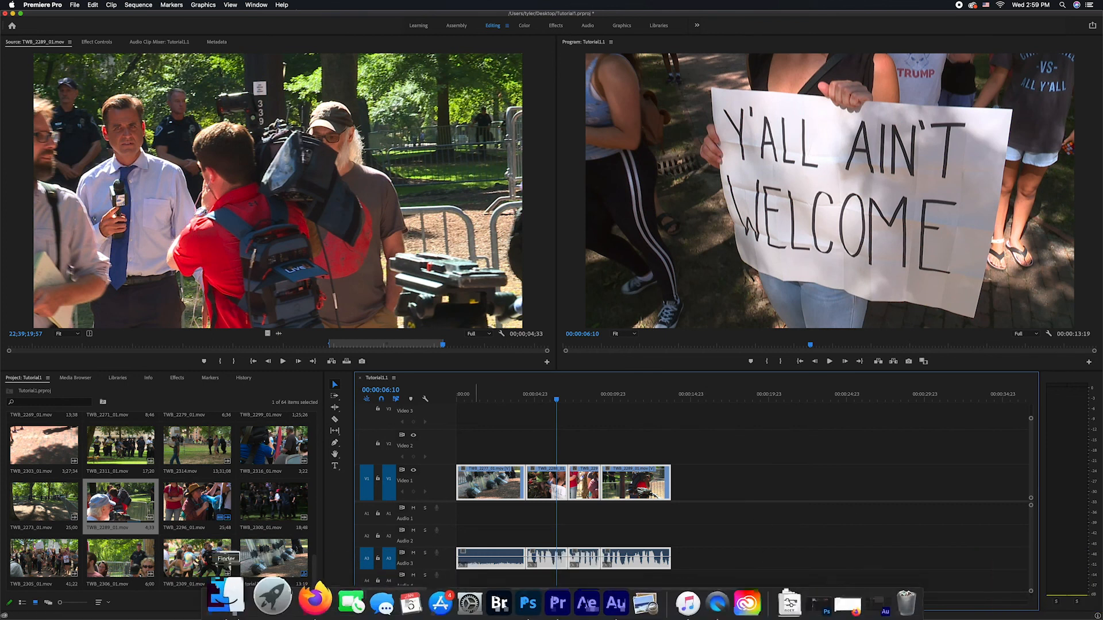
click(242, 609)
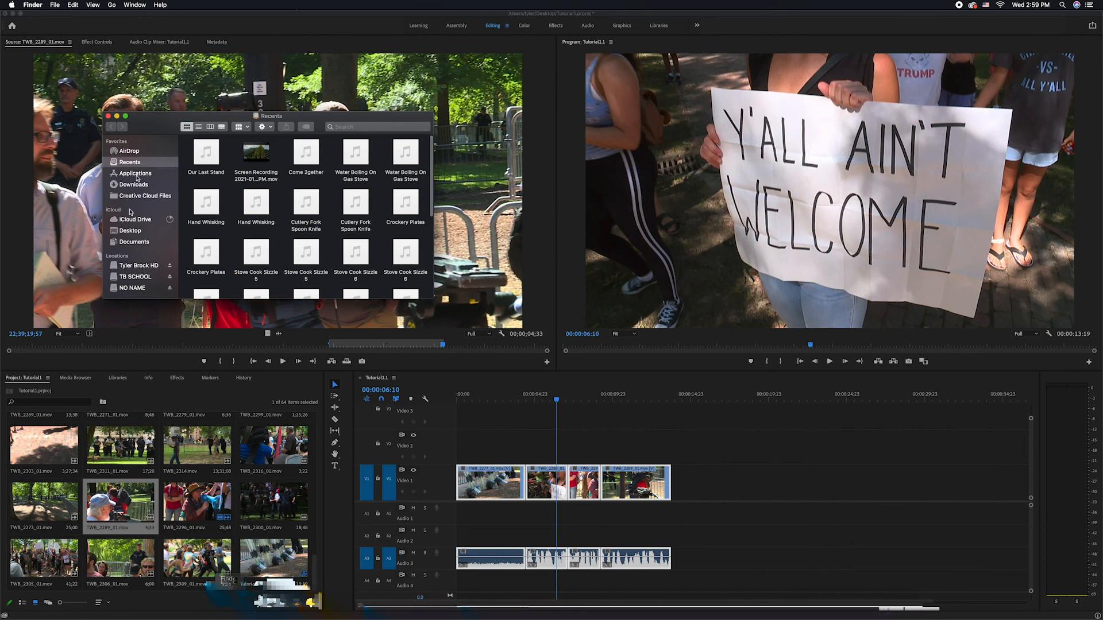
click(127, 230)
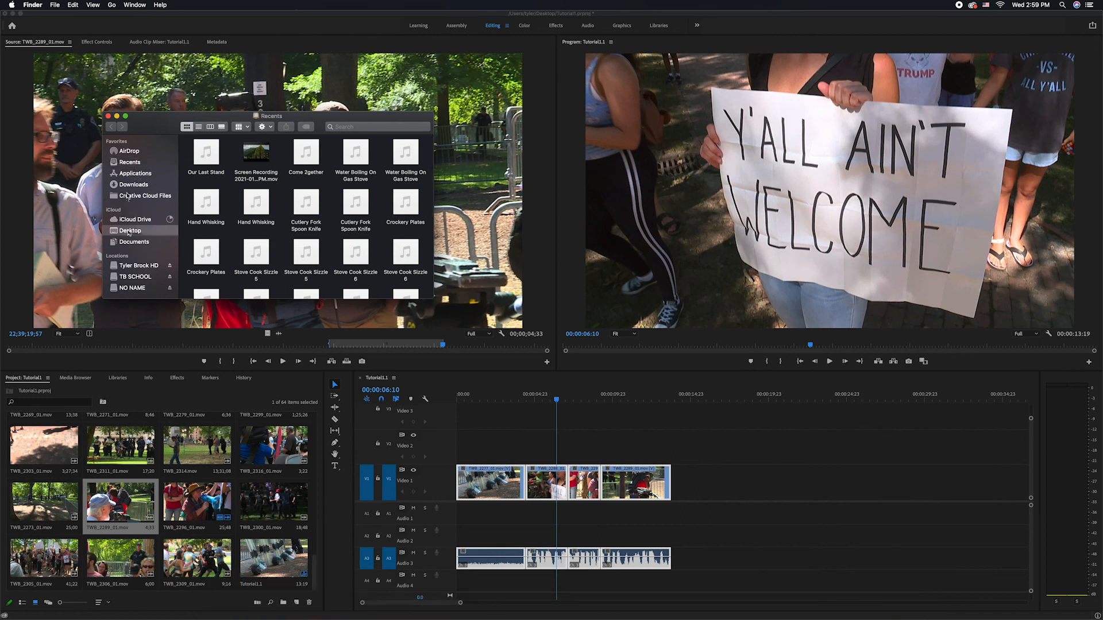
double_click(317, 229)
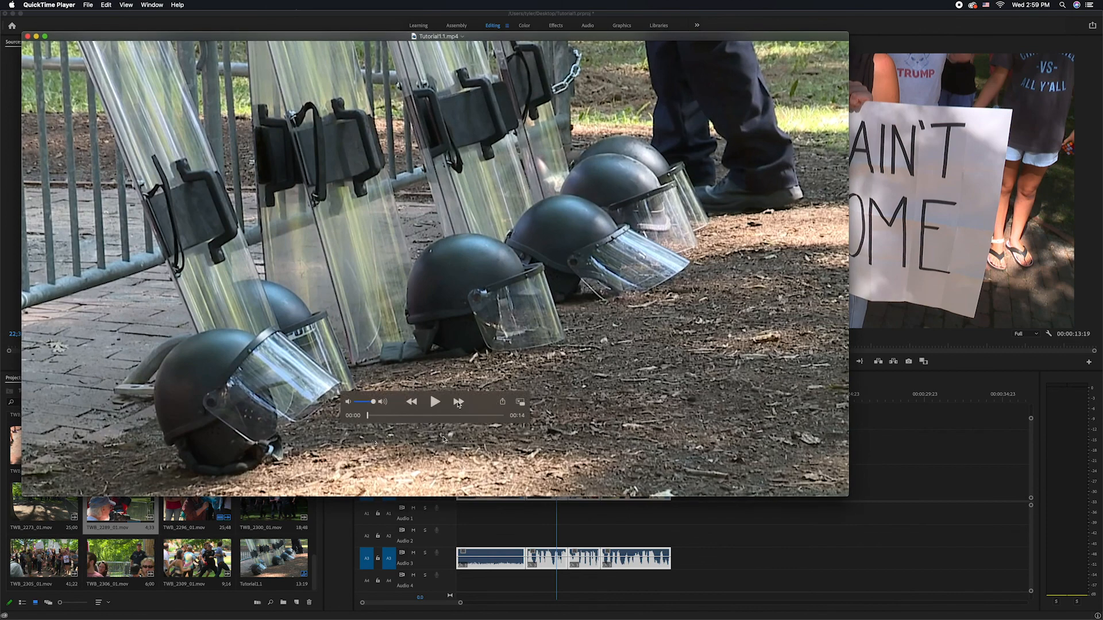
click(436, 403)
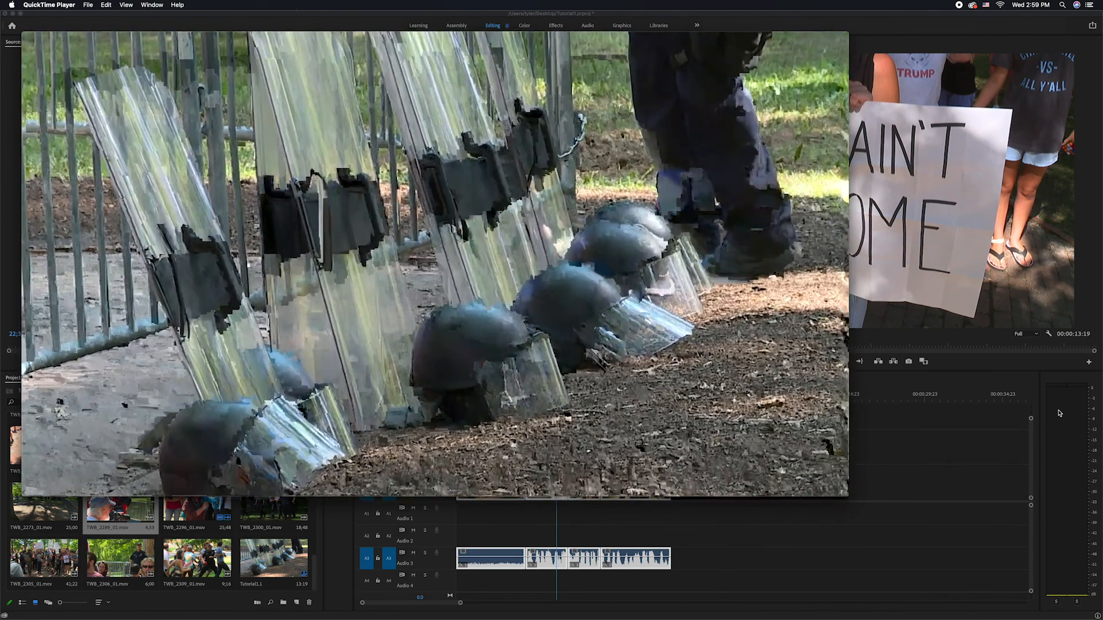